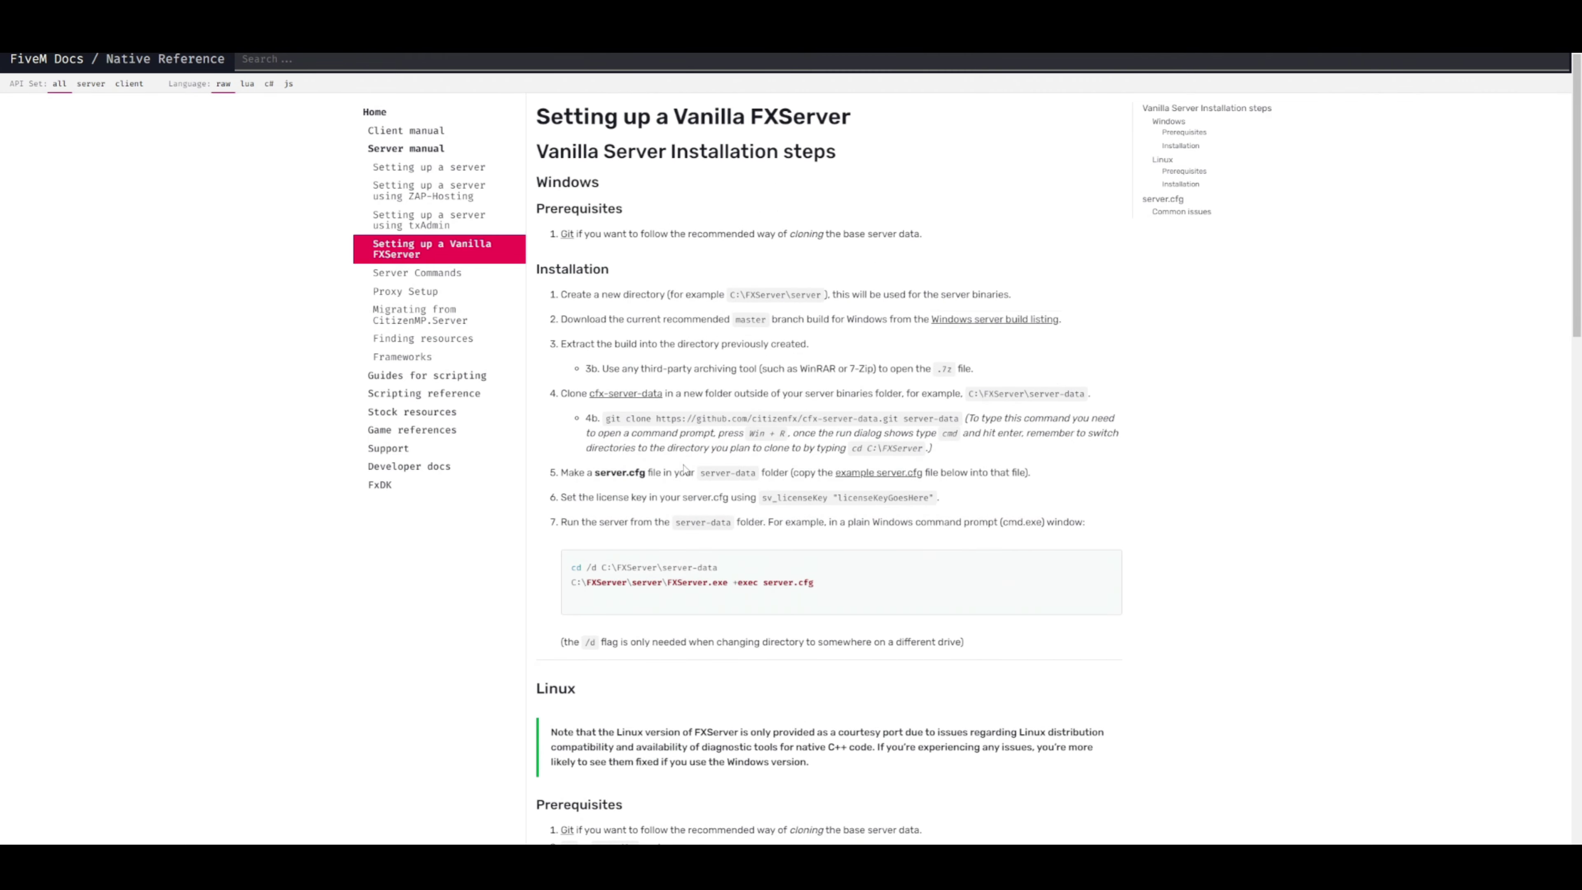
Review the vanilla FXServer installation steps for Windows and the example server.cfg in the documentation
scroll(810, 348, down, 4)
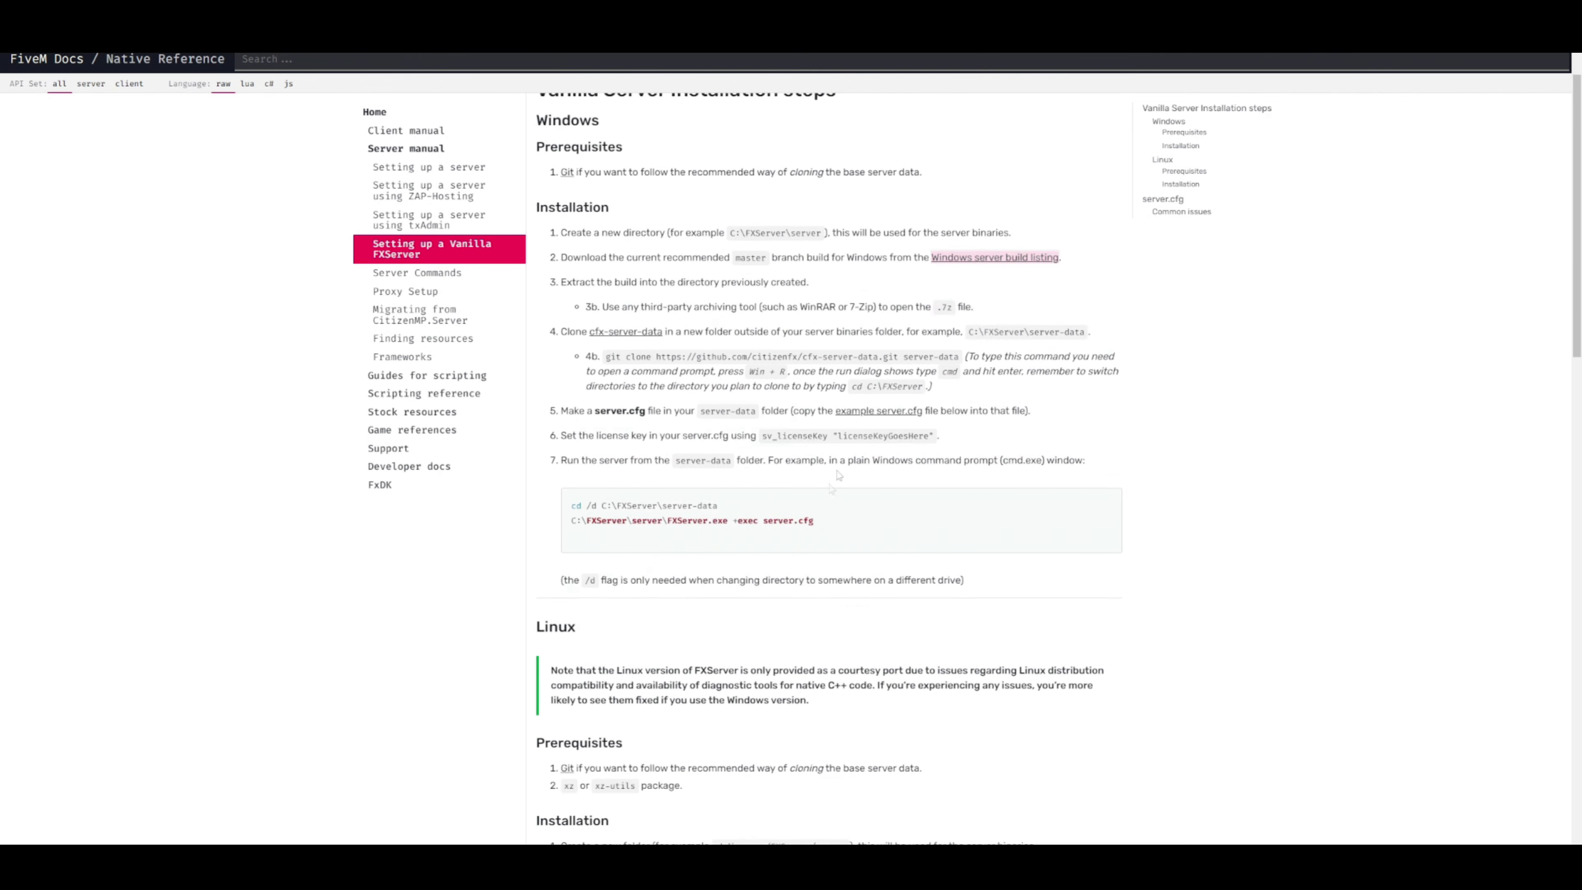
drag(569, 323, 813, 349)
click(832, 349)
scroll(802, 350, down, 9)
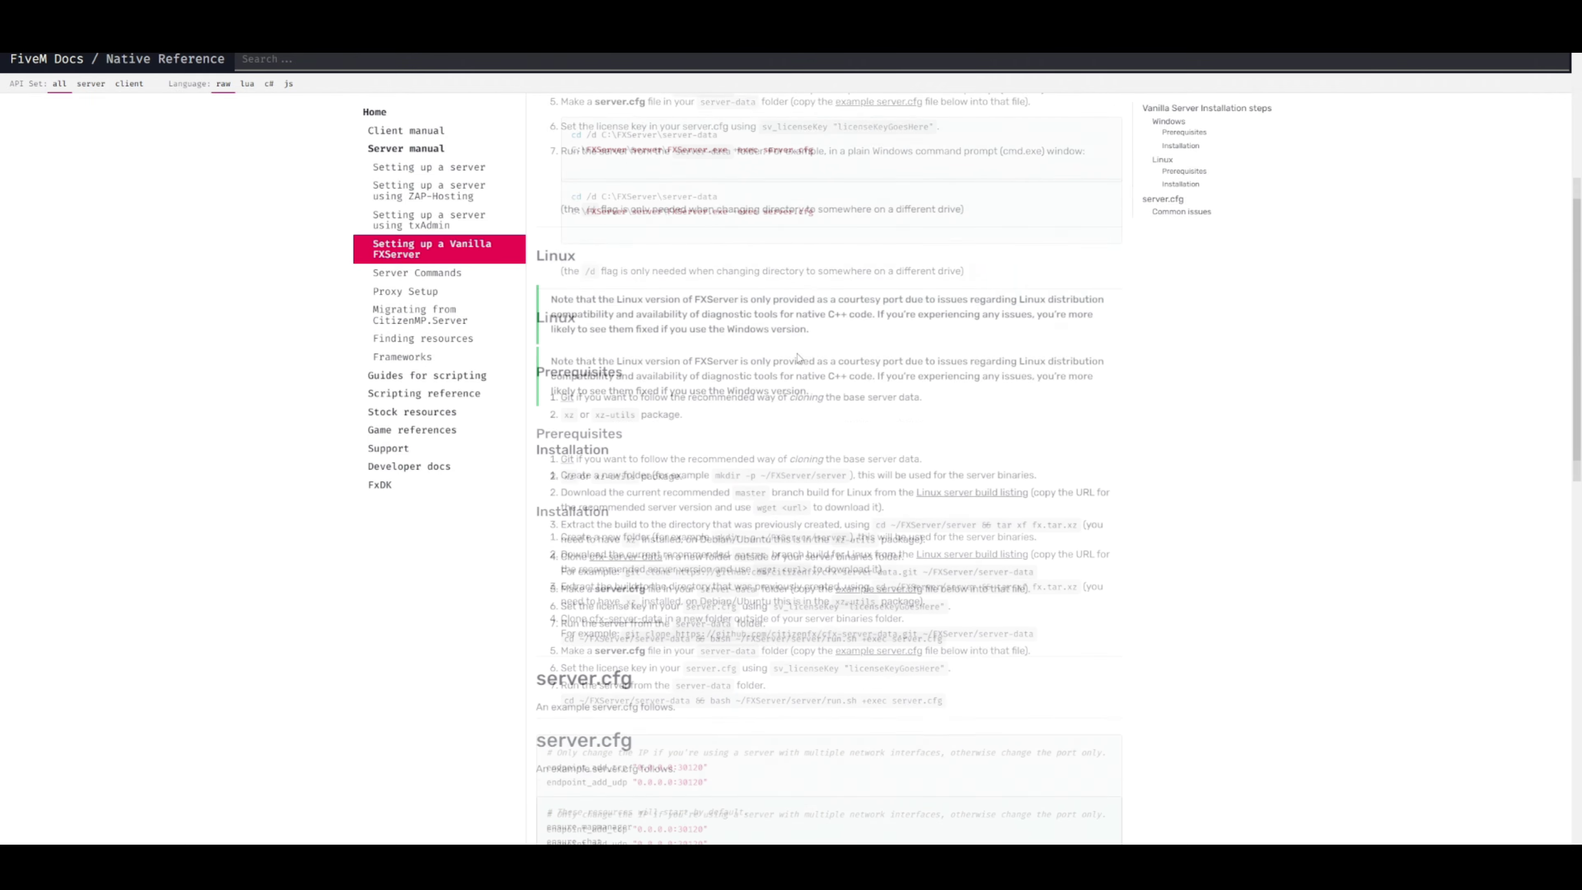
scroll(710, 582, down, 10)
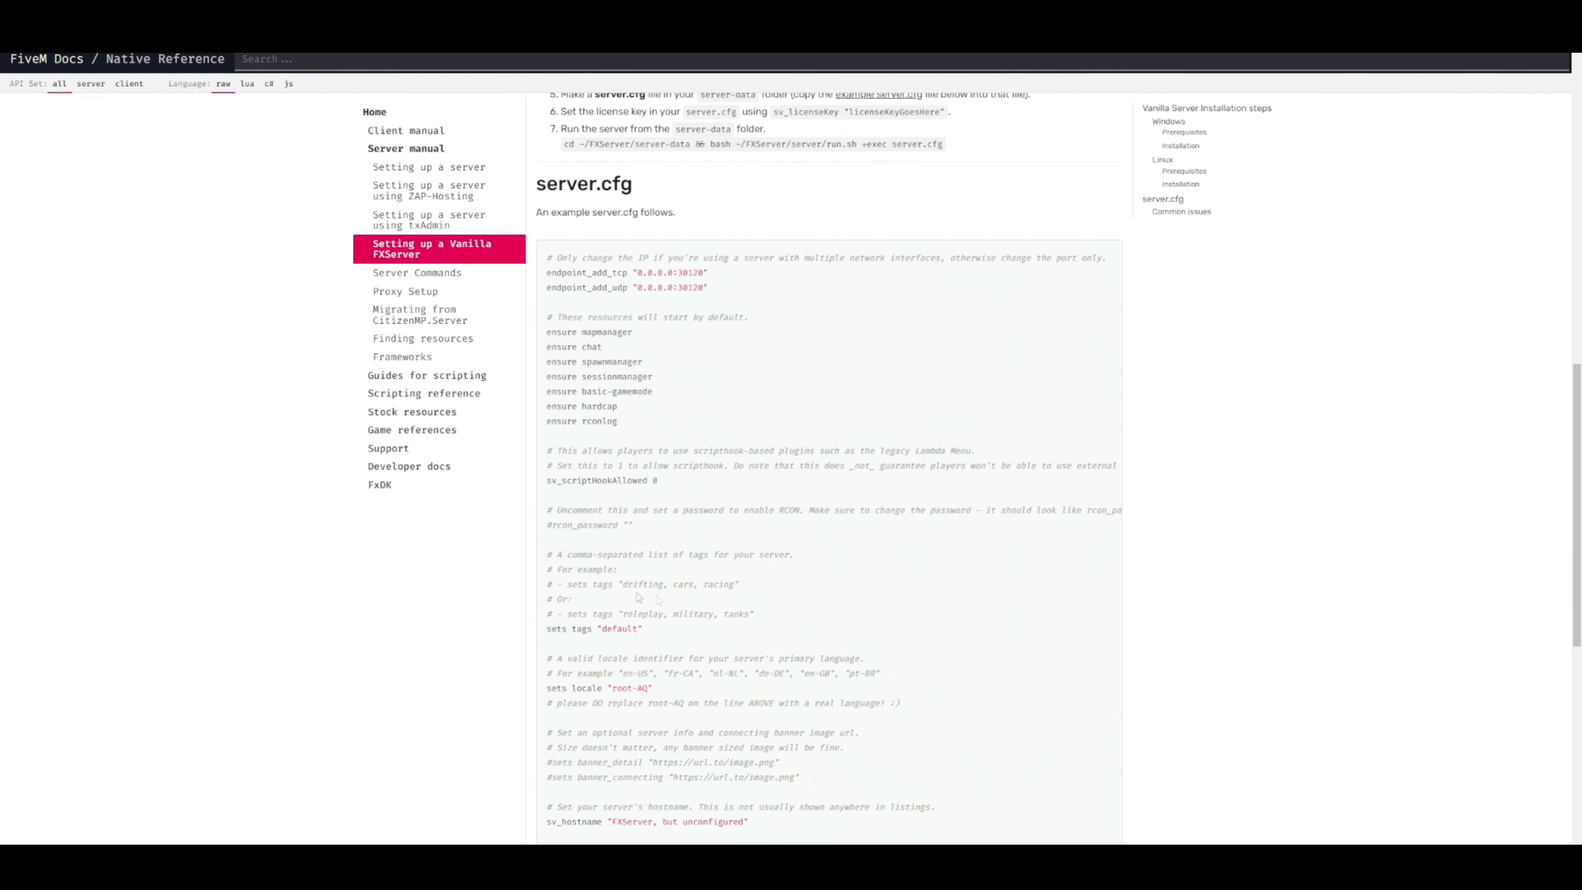
scroll(685, 498, up, 5)
scroll(809, 405, down, 8)
key(Home)
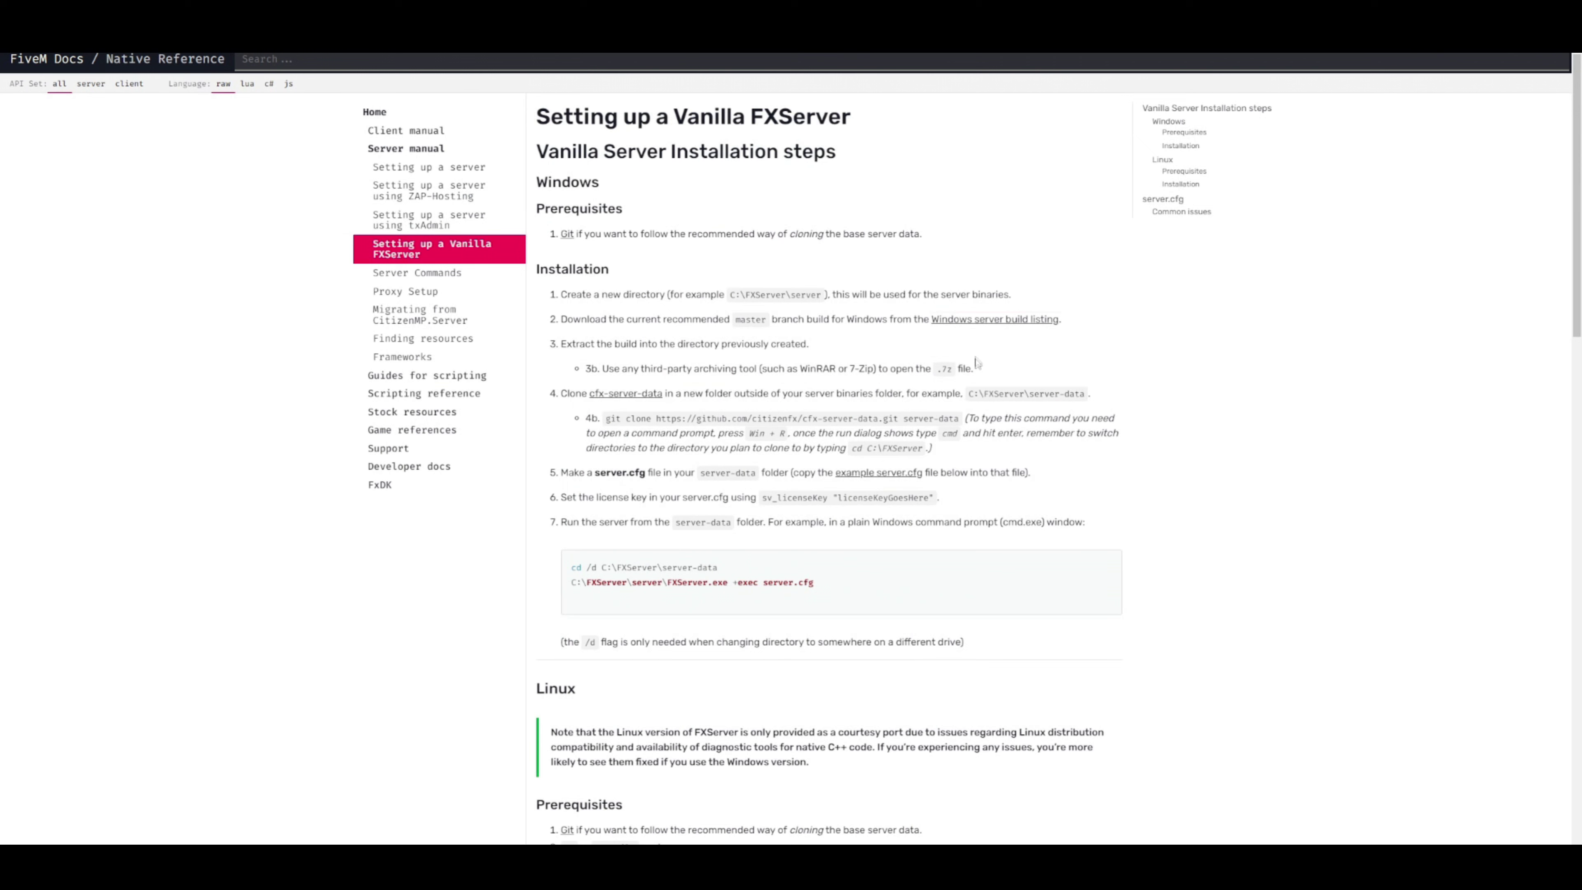
Open the Windows server build listing and download the latest recommended build, 5562
click(1011, 327)
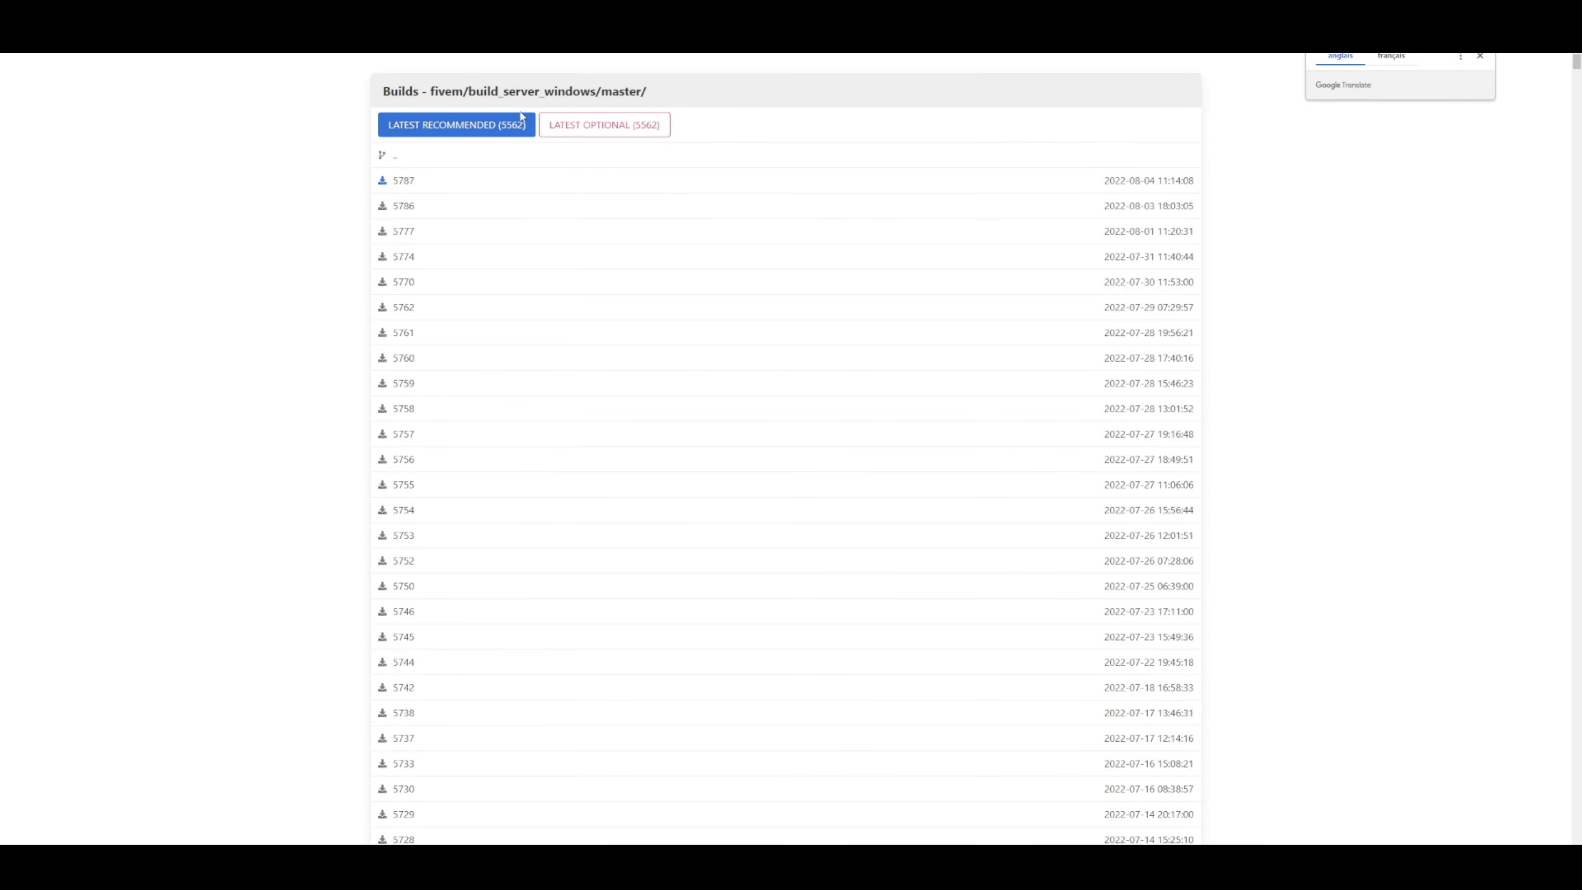
scroll(473, 567, down, 1)
scroll(474, 567, up, 1)
click(472, 139)
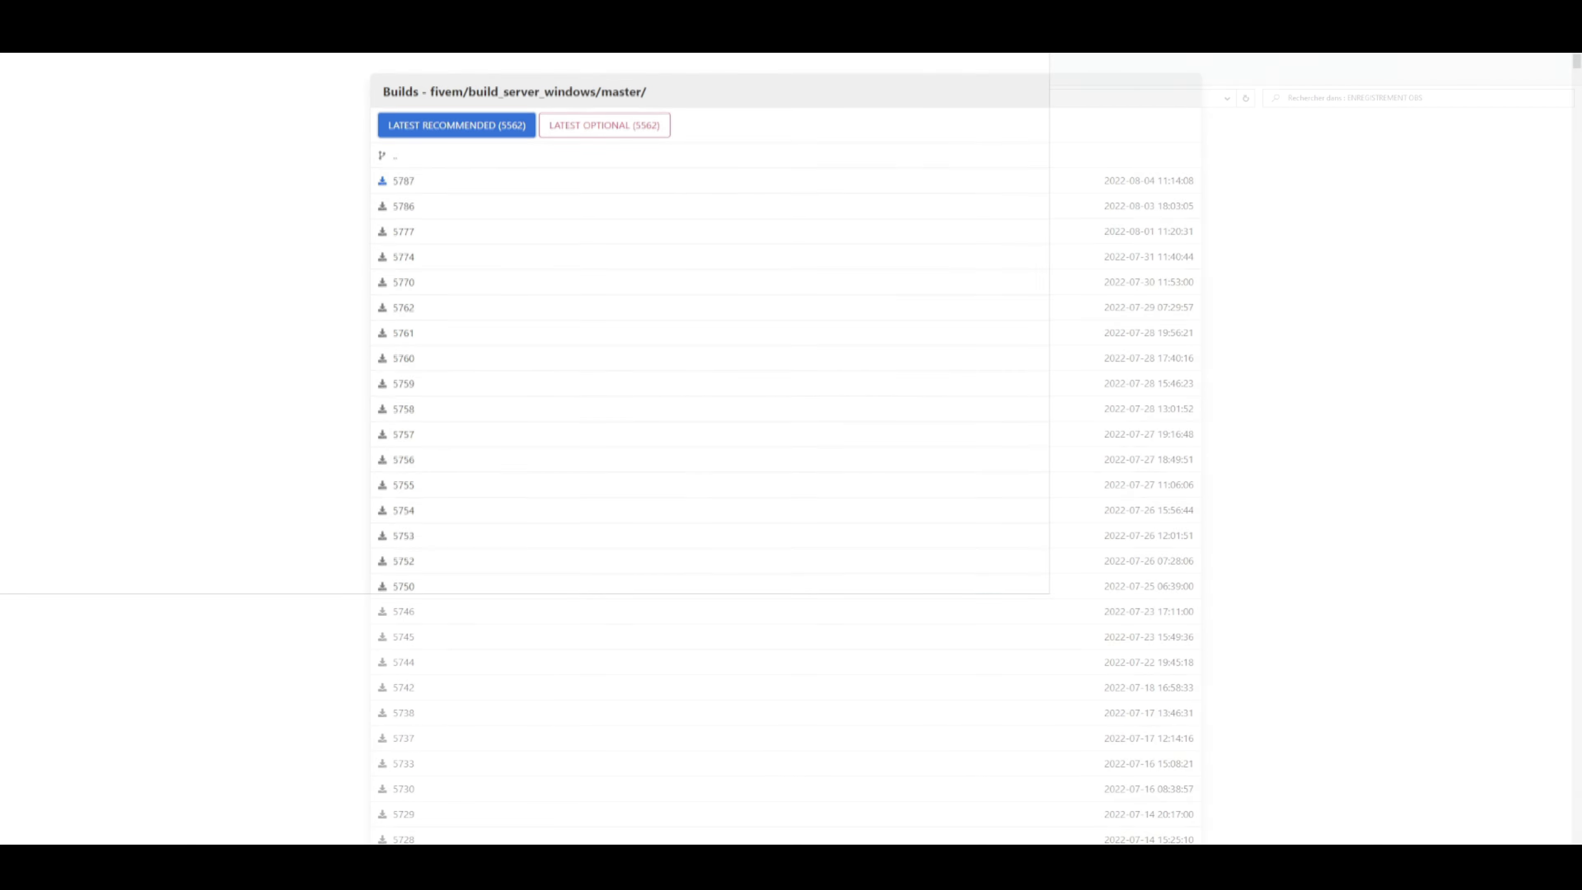
Shrink the browser window to reveal the desktop and create a desktop folder named TutoYoutube
key(super+Down)
right_click(1239, 301)
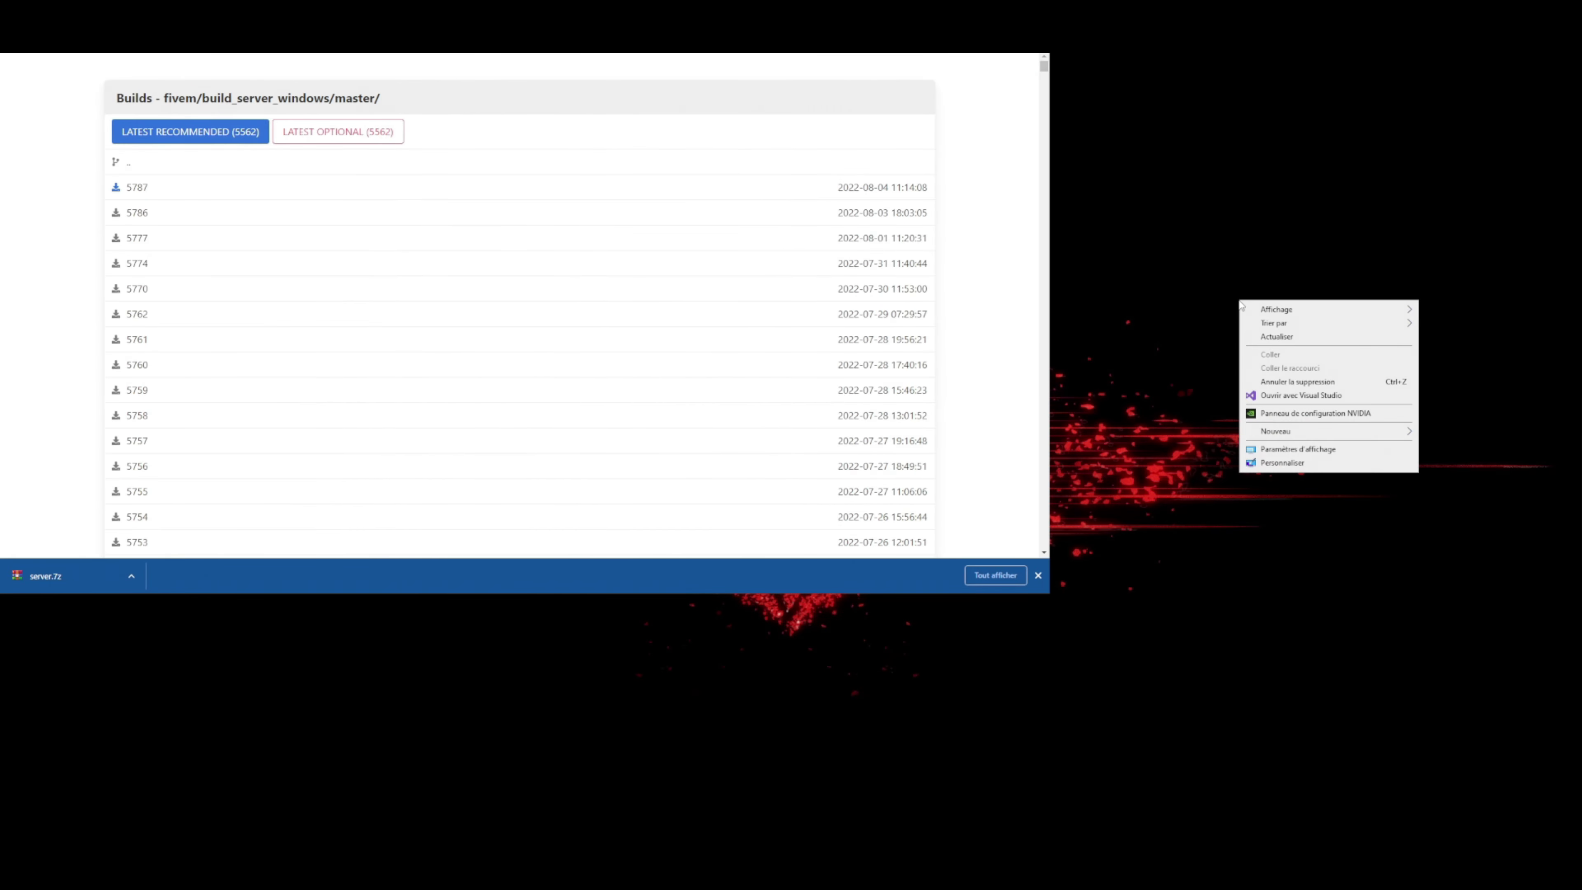
mouse_move(1301, 432)
click(1448, 432)
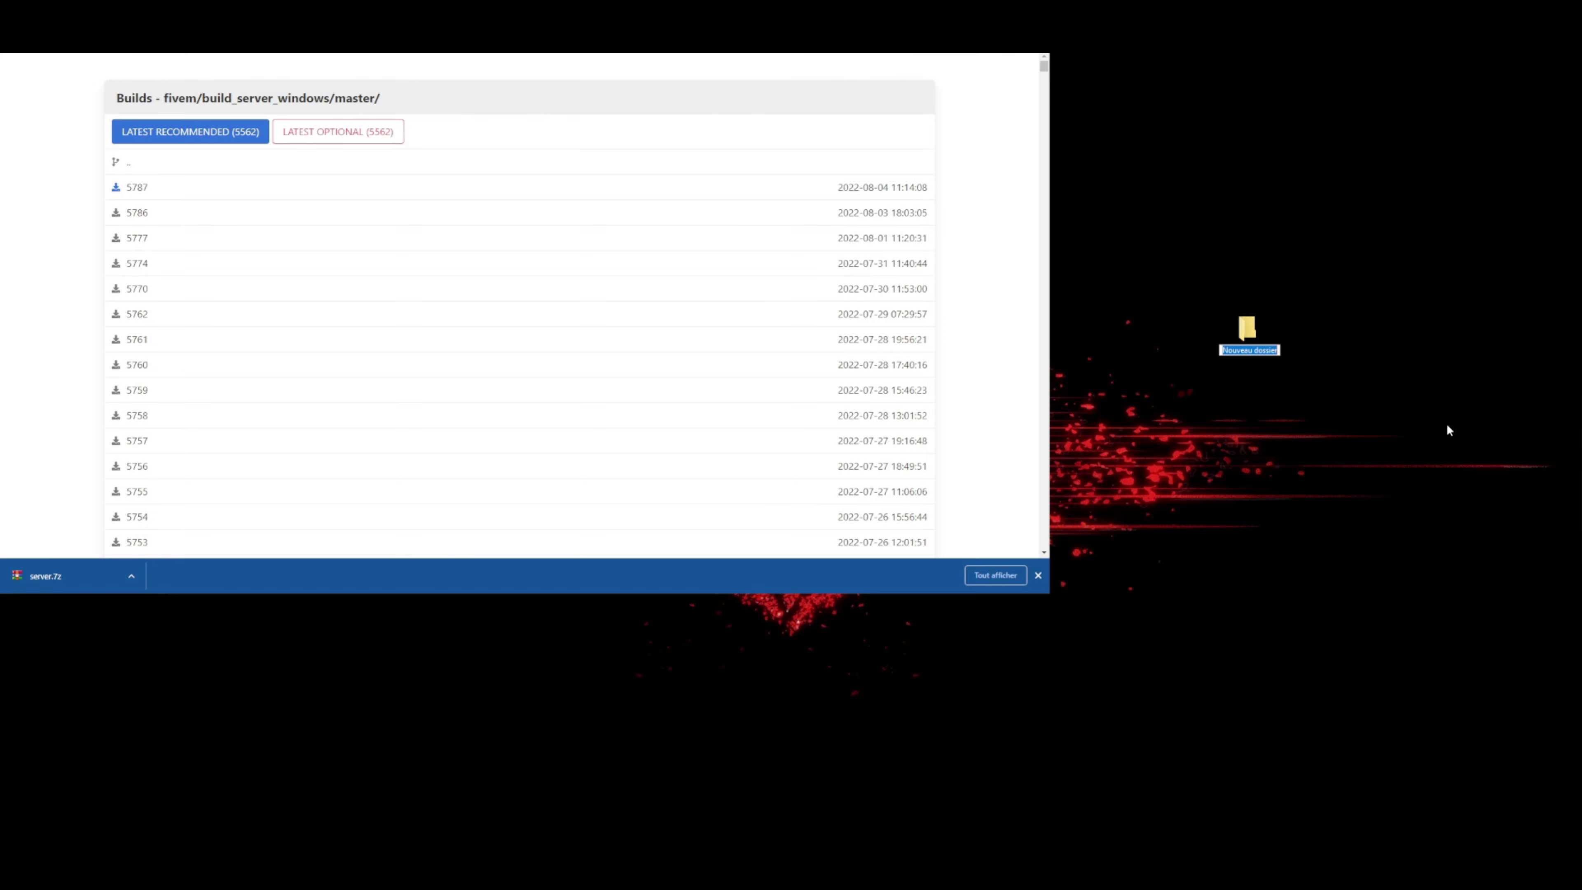
text(TutoYoutube)
key(Return)
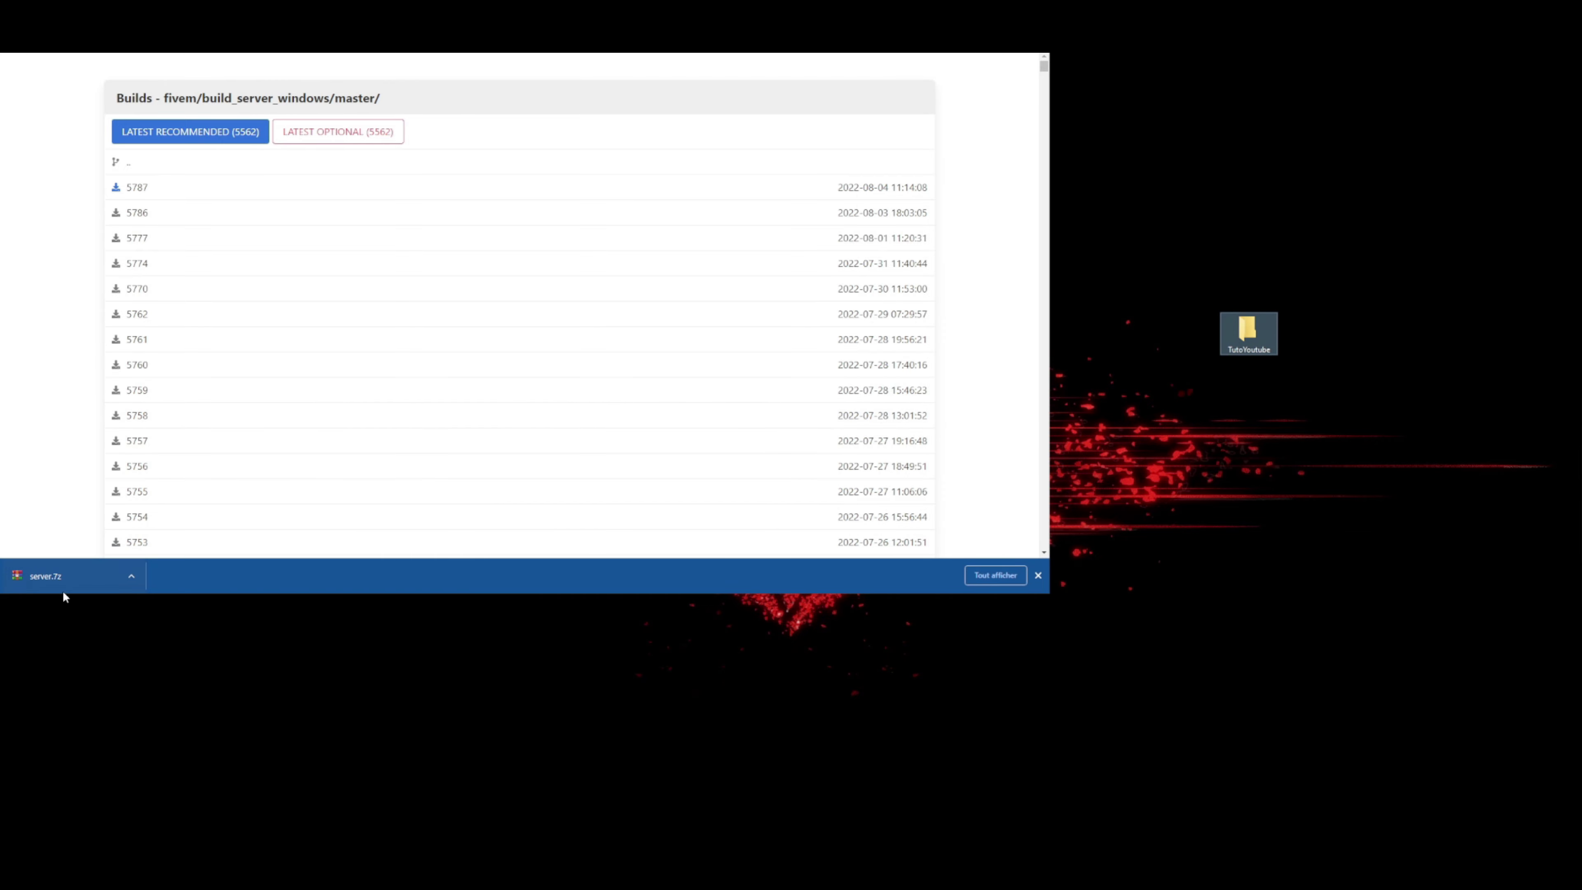
Open the downloaded server.7z archive and extract all its contents into the TutoYoutube folder
click(44, 578)
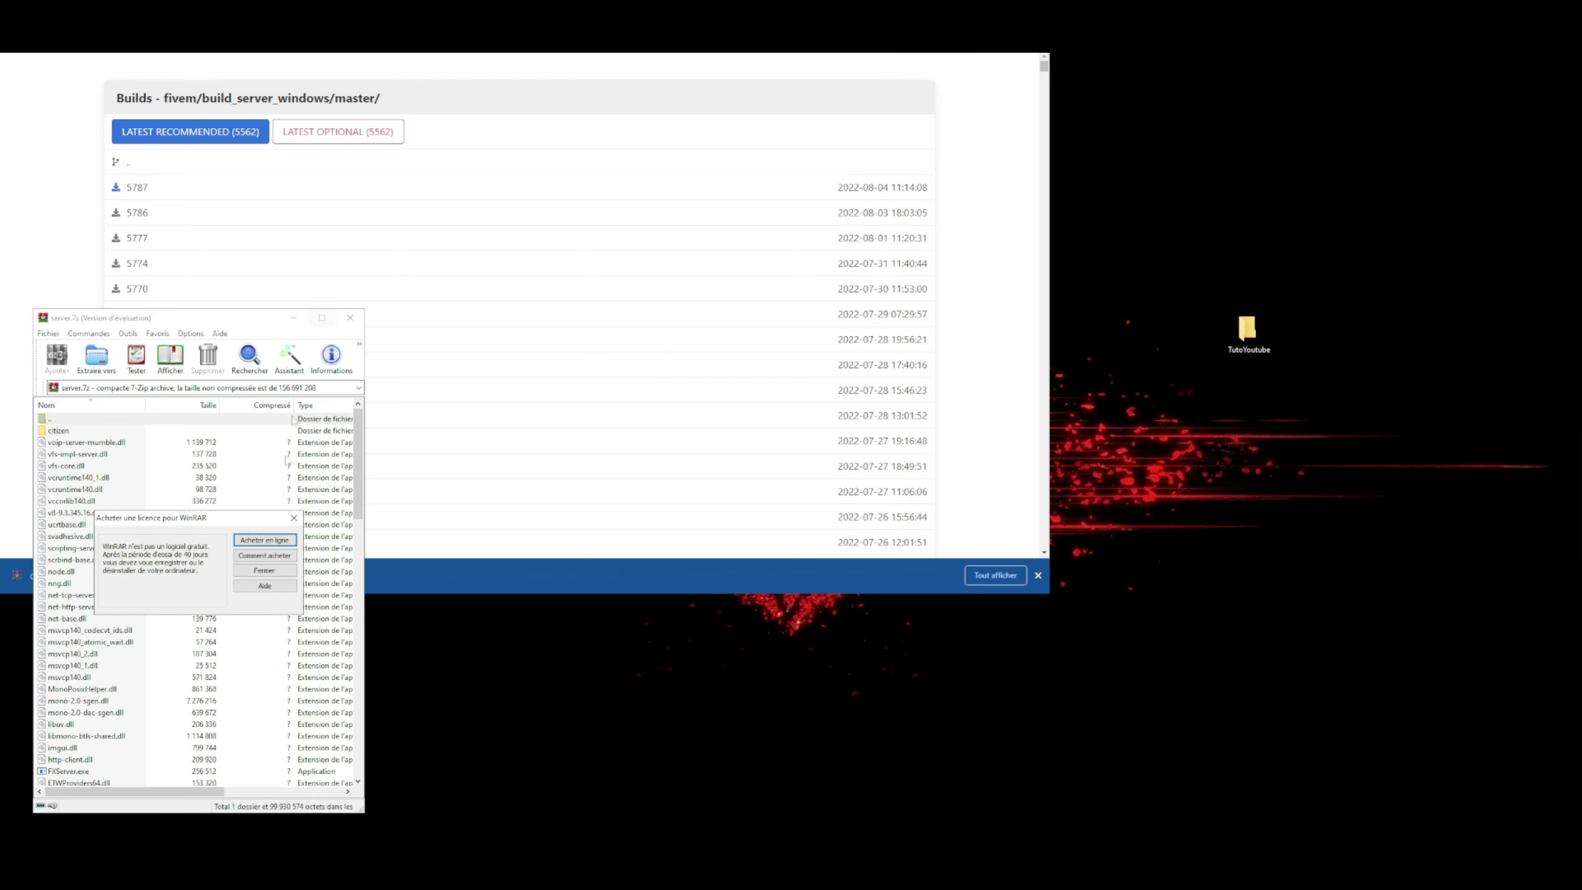
click(294, 519)
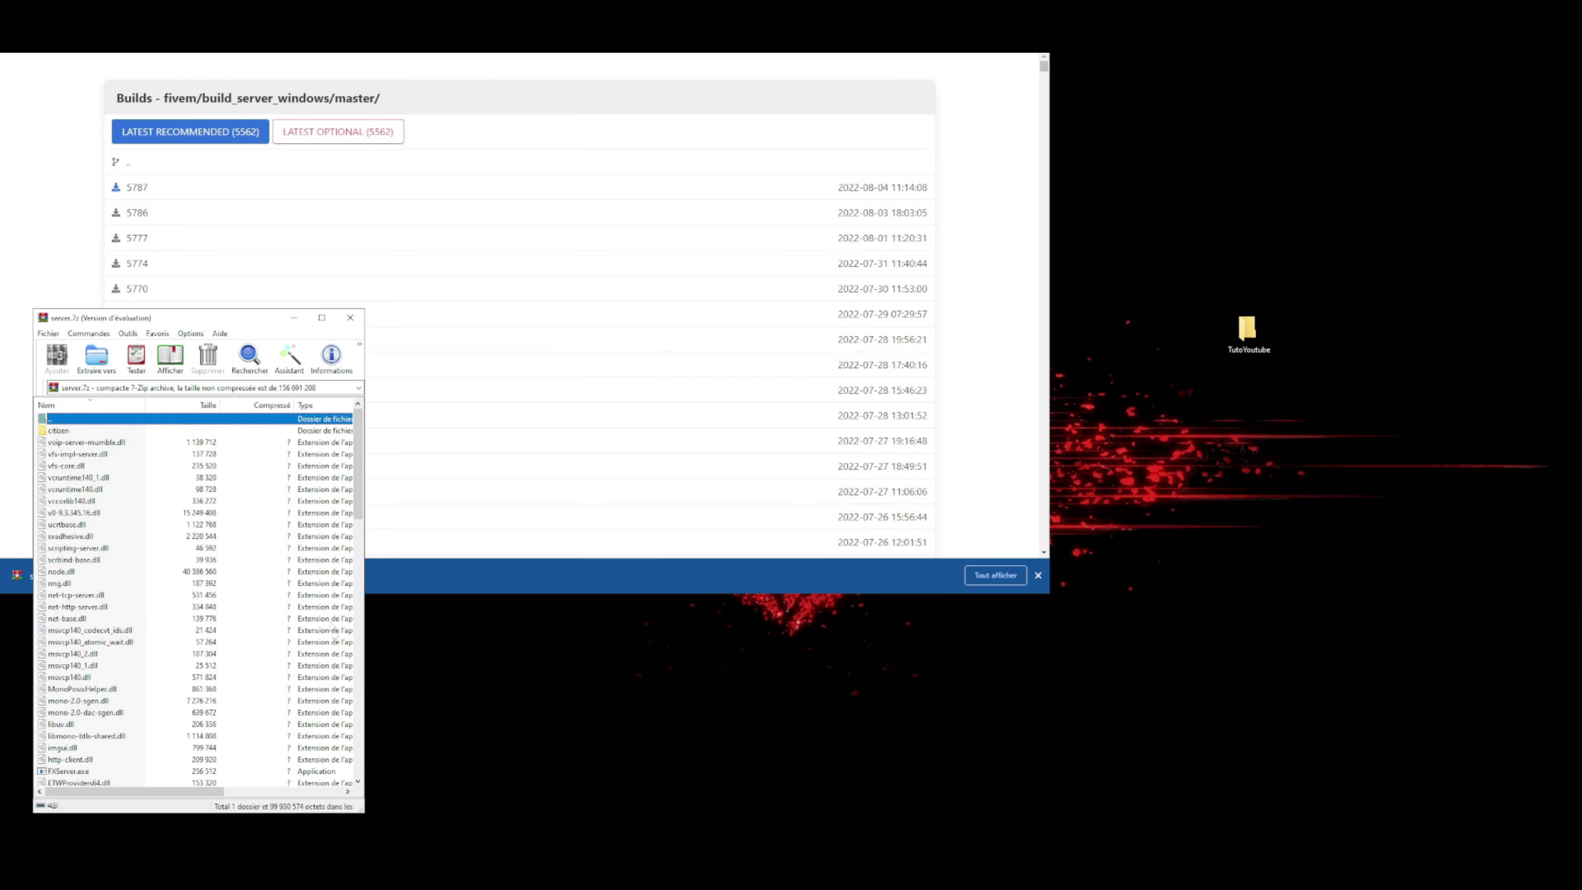
click(159, 703)
key(ctrl+a)
drag(82, 466, 1246, 334)
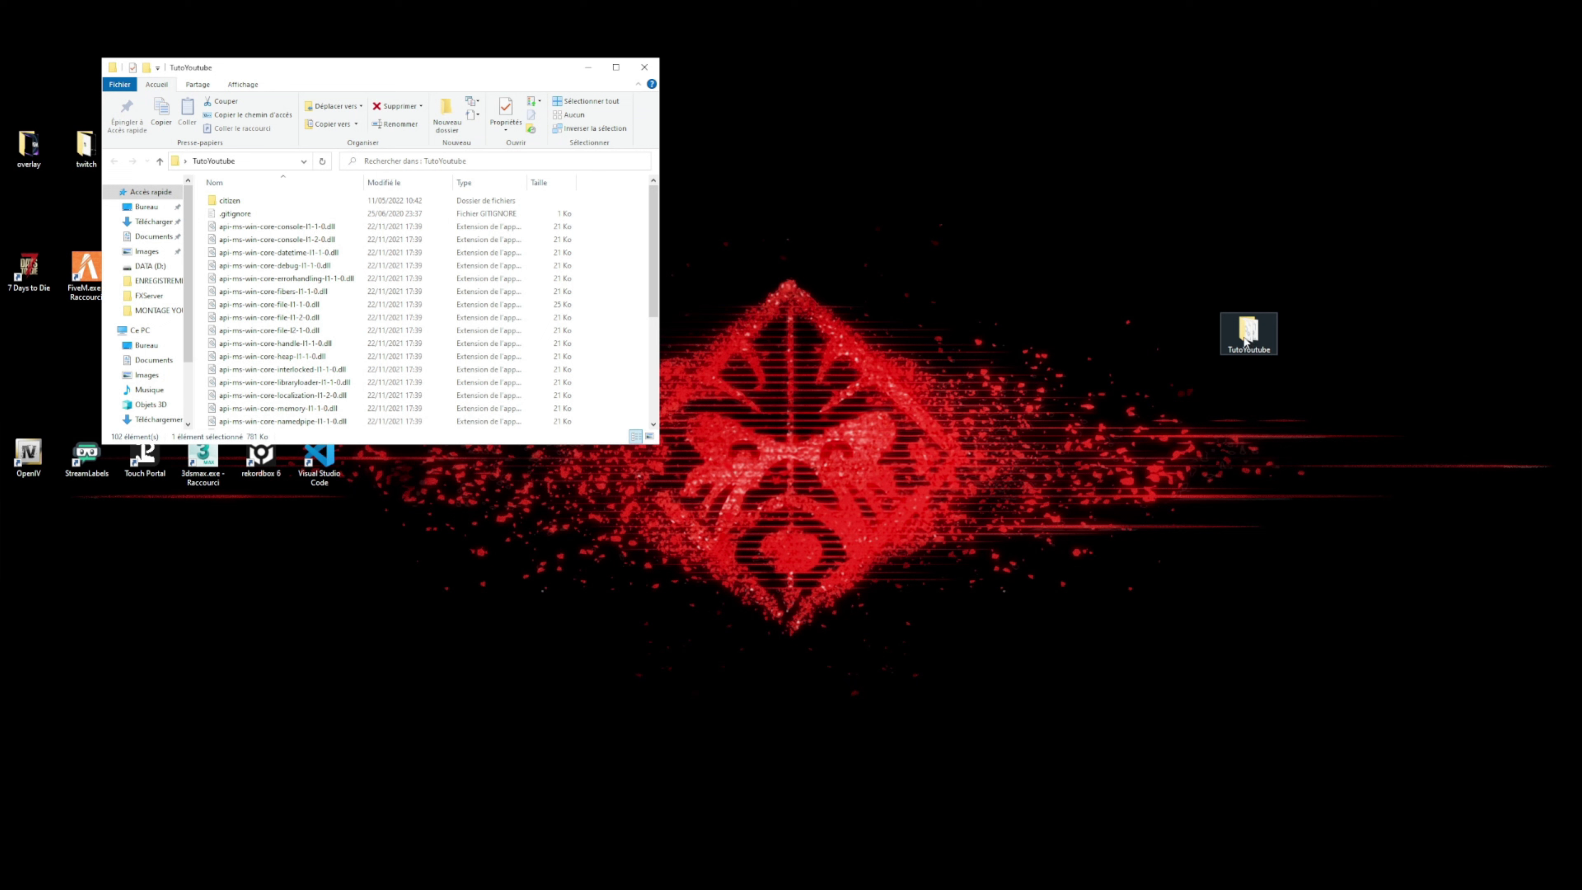
Create a text document in the TutoYoutube folder and rename it server.cfg, accepting the extension change
scroll(628, 327, down, 3)
right_click(622, 311)
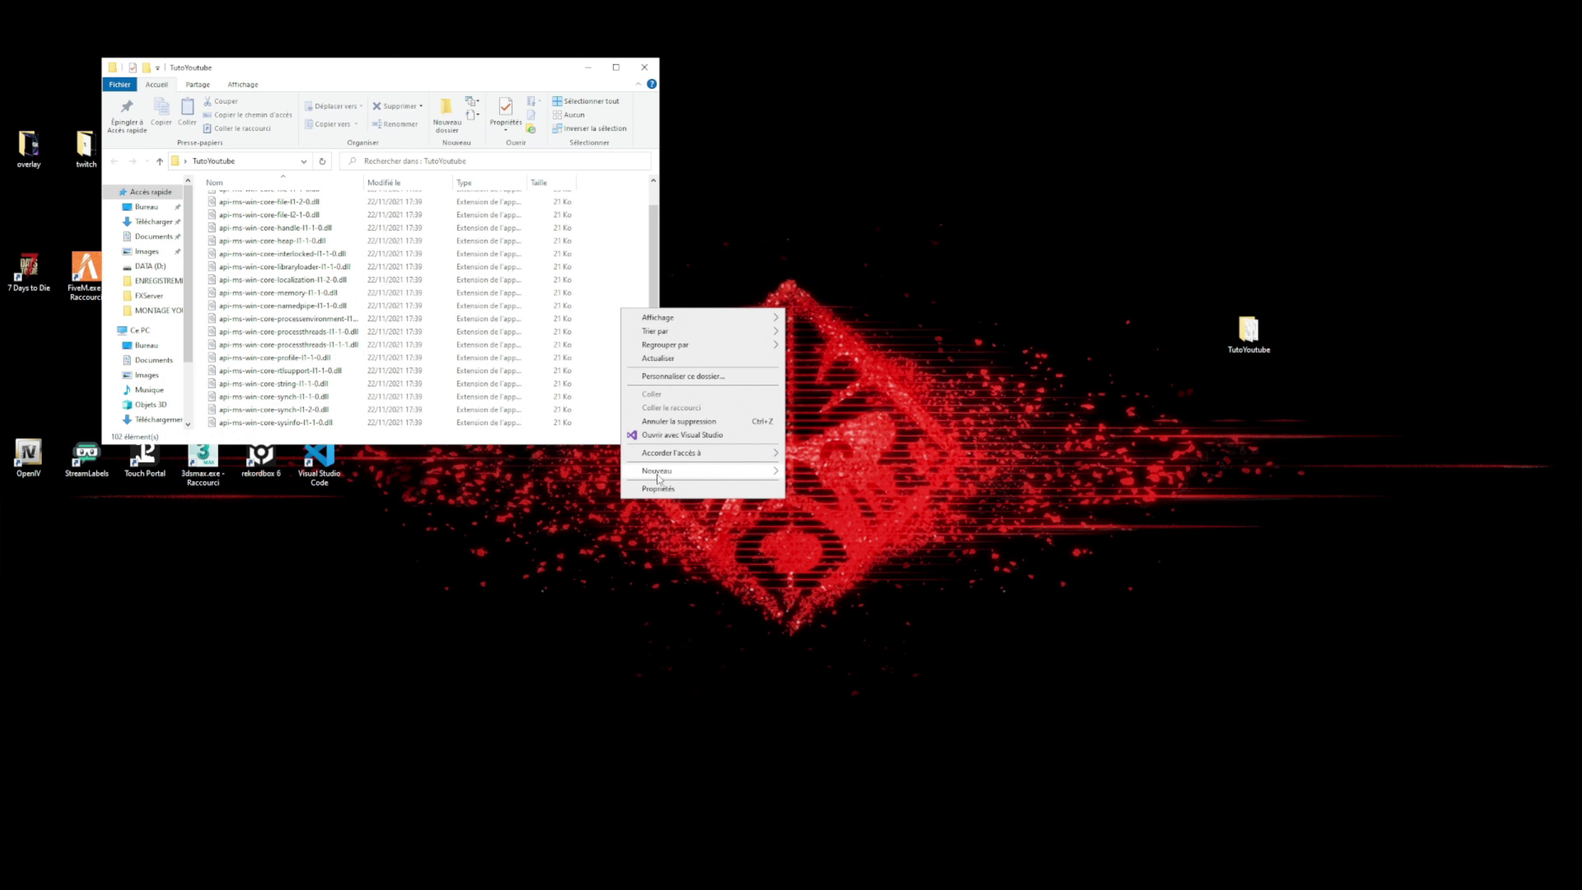
mouse_move(661, 473)
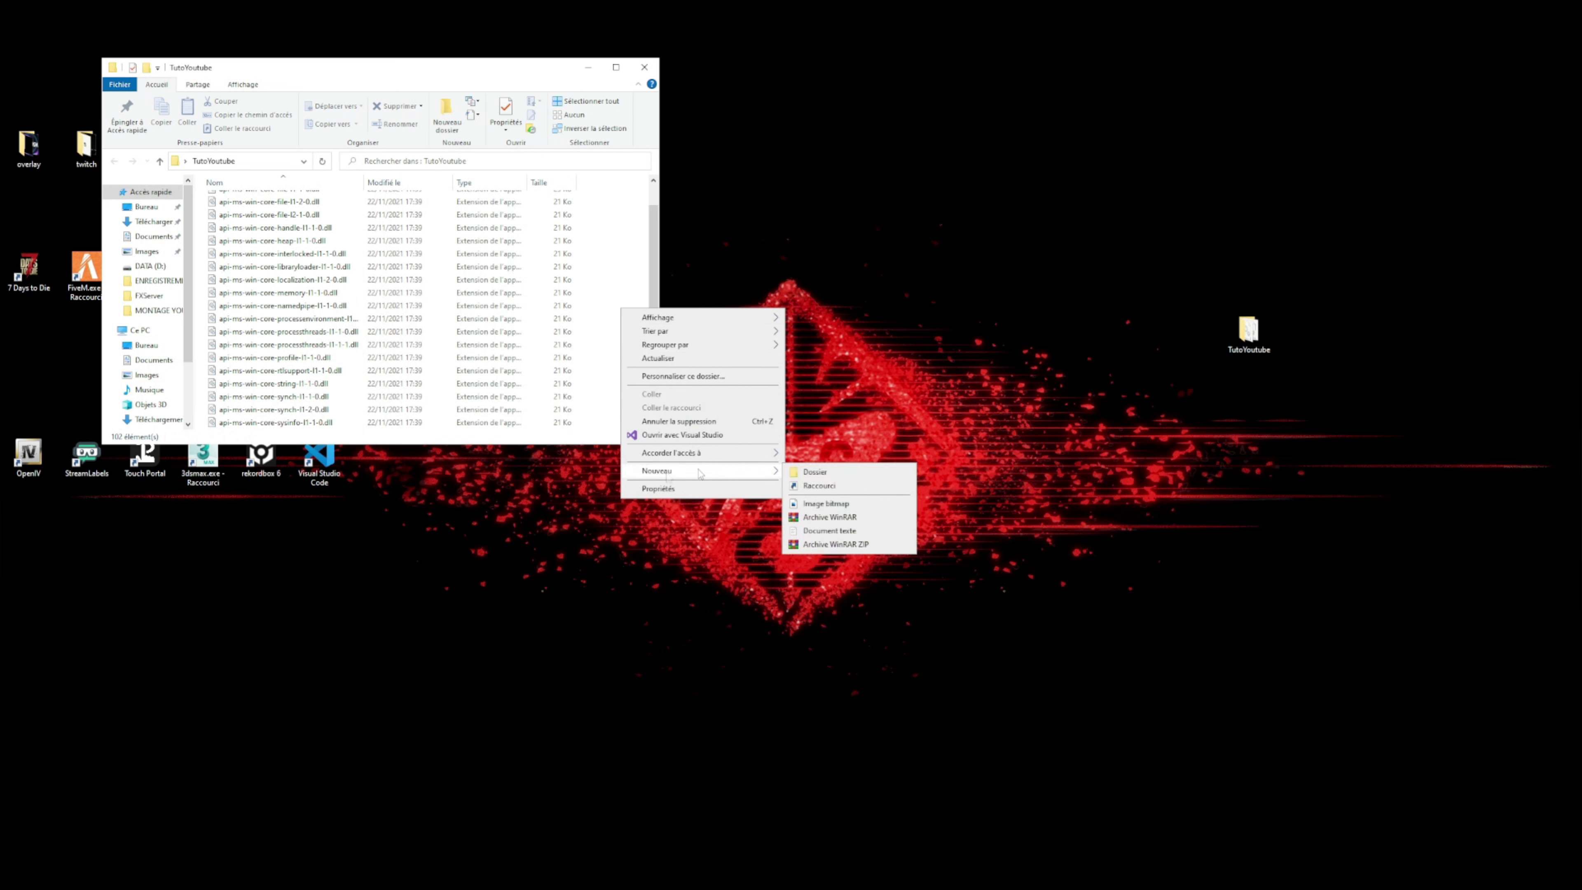
click(828, 531)
text(serv)
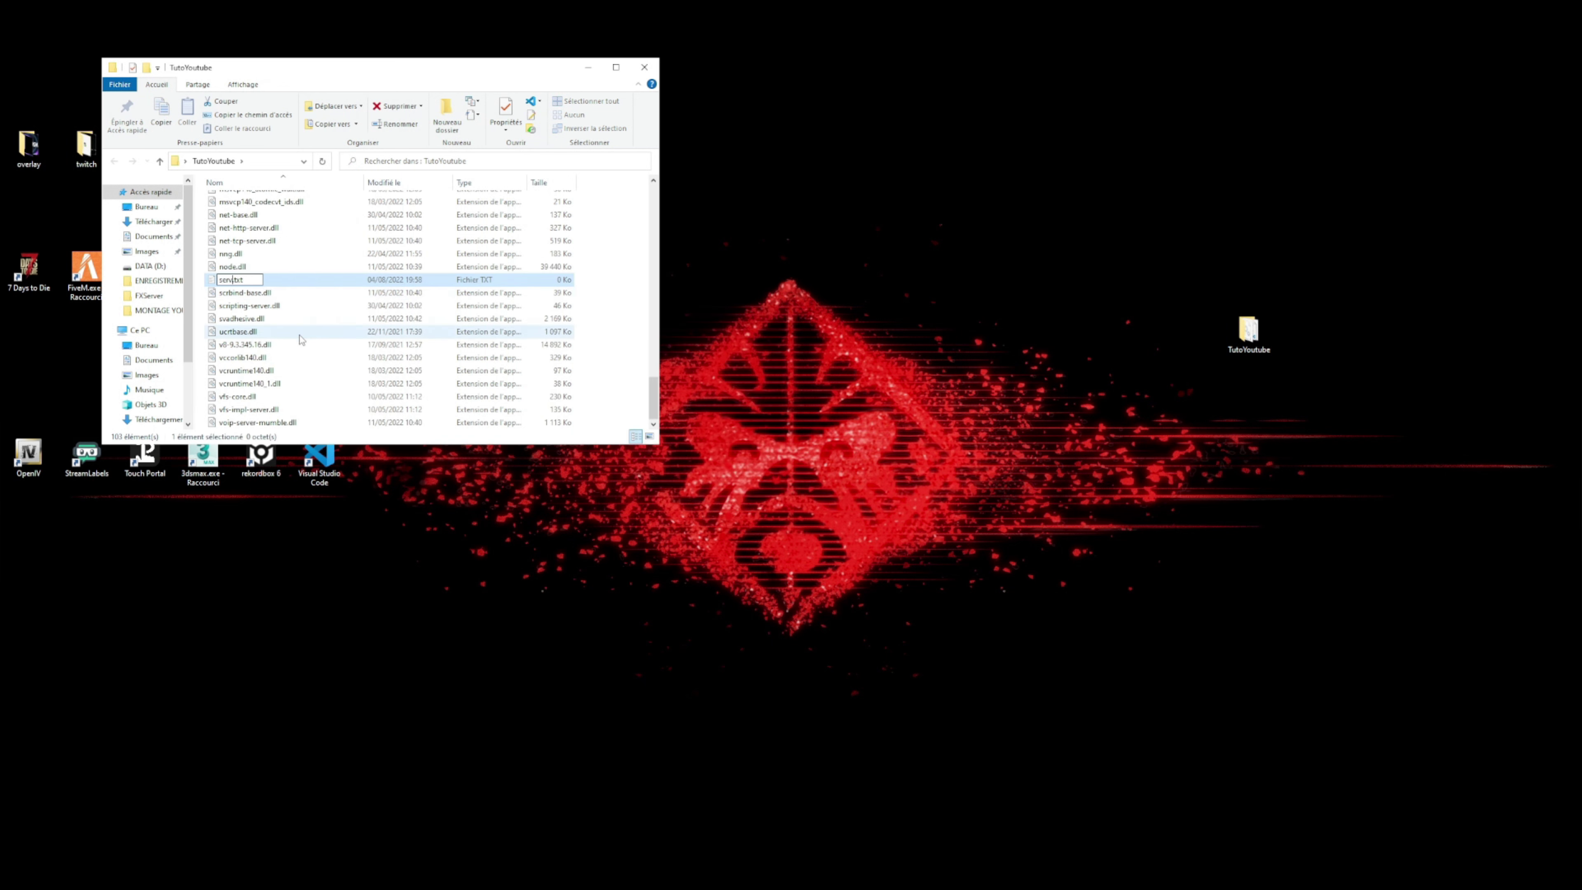
text(er.cfg)
key(Delete)
key(Delete)
key(Delete)
key(Delete)
key(Return)
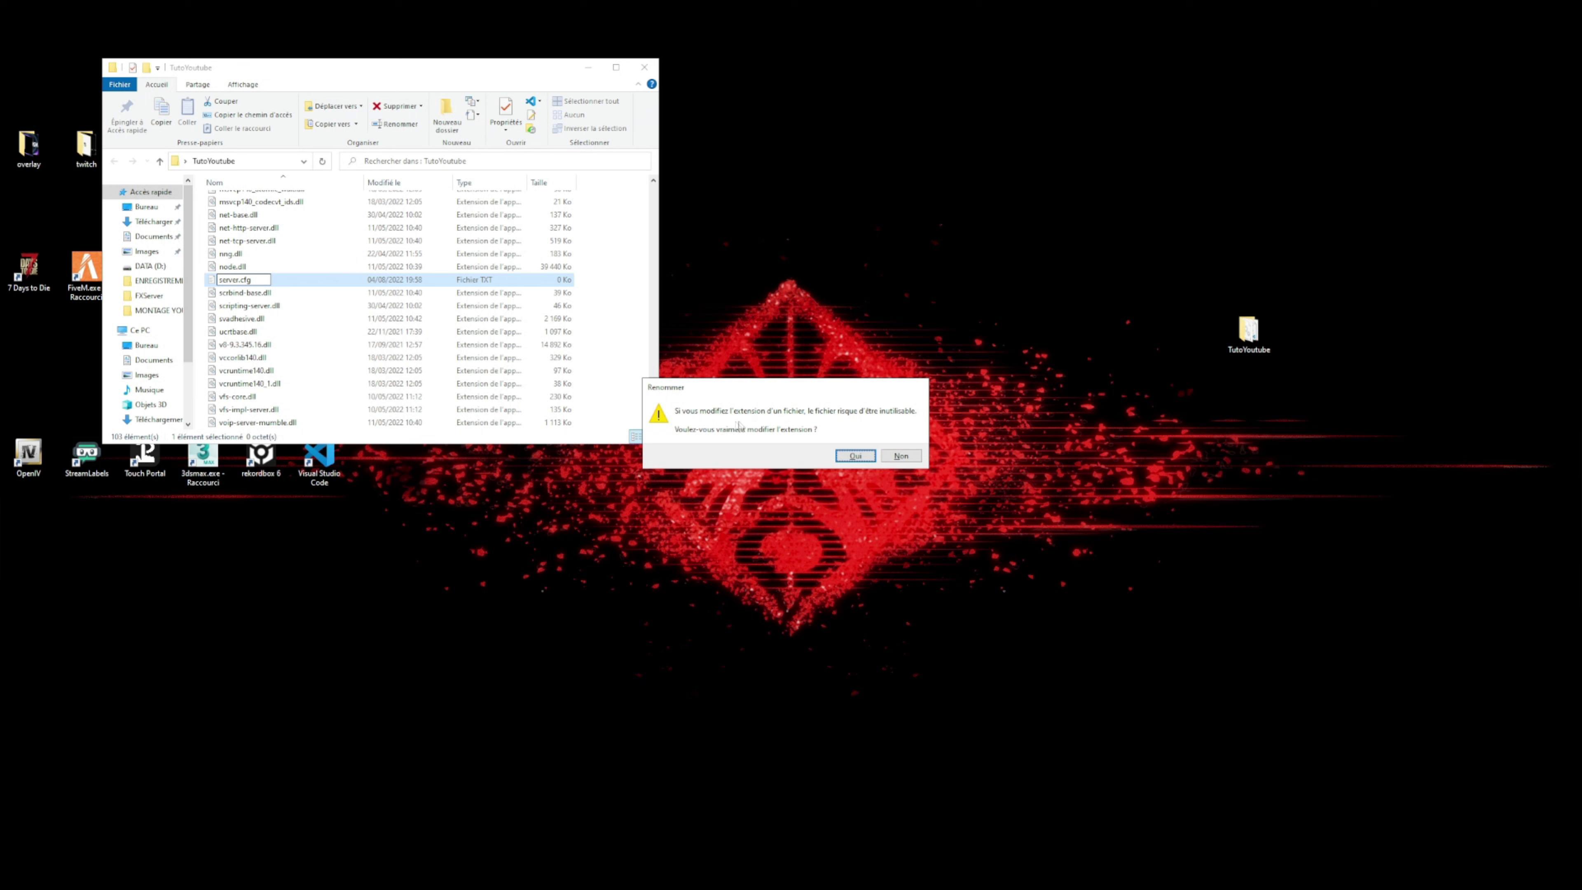
click(854, 457)
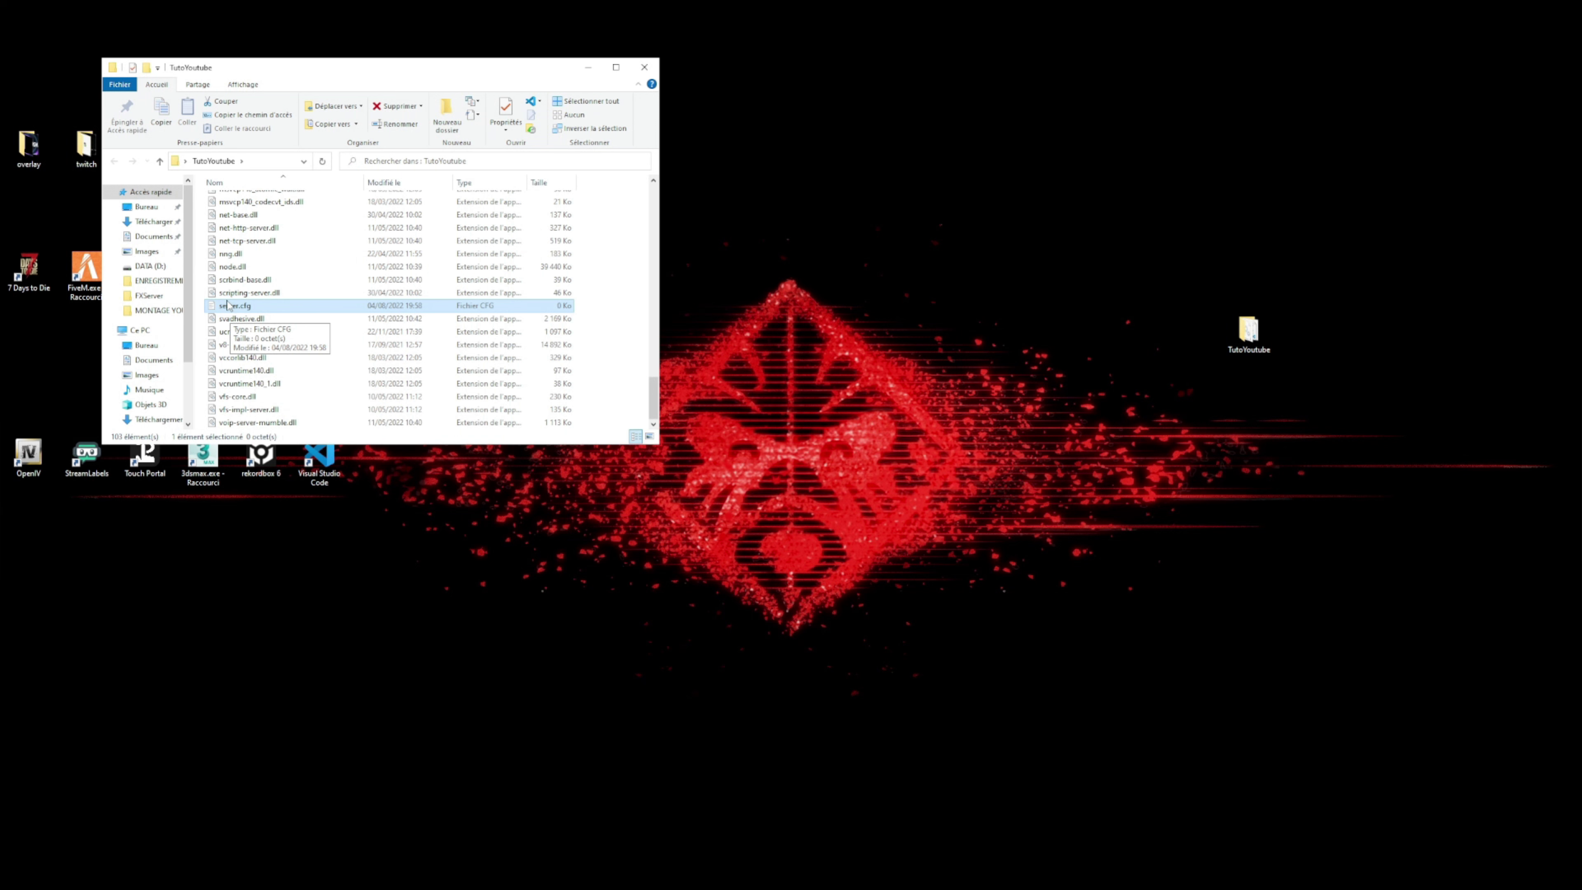
Open server.cfg in Visual Studio Code and select the whole example server.cfg text in the FiveM documentation for copying
right_click(240, 311)
click(308, 381)
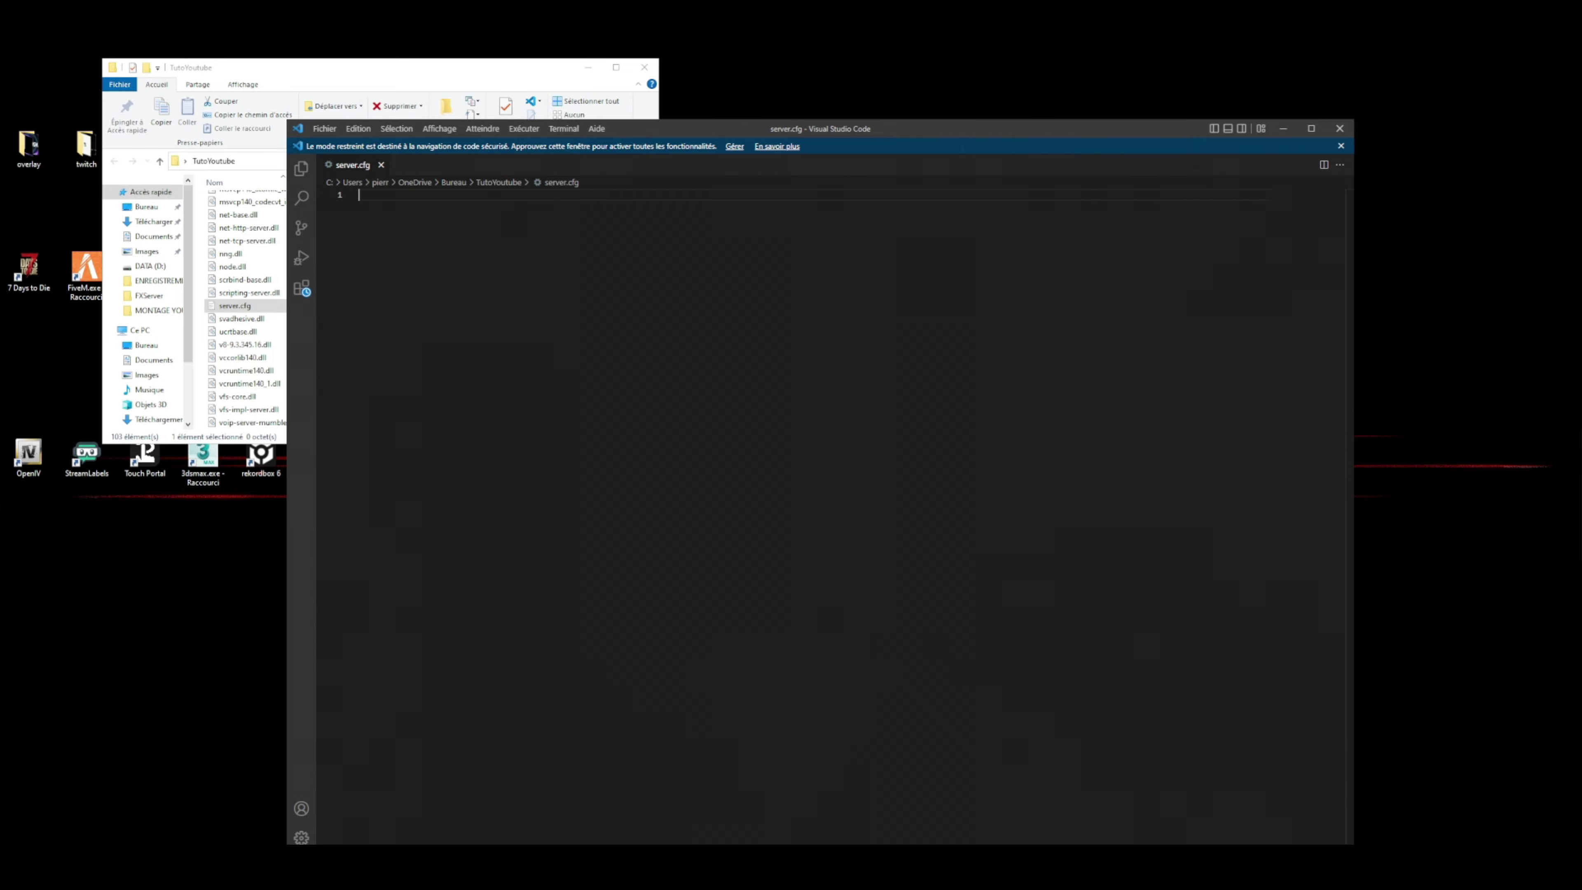
key(alt+Tab)
scroll(564, 417, down, 5)
scroll(559, 418, down, 5)
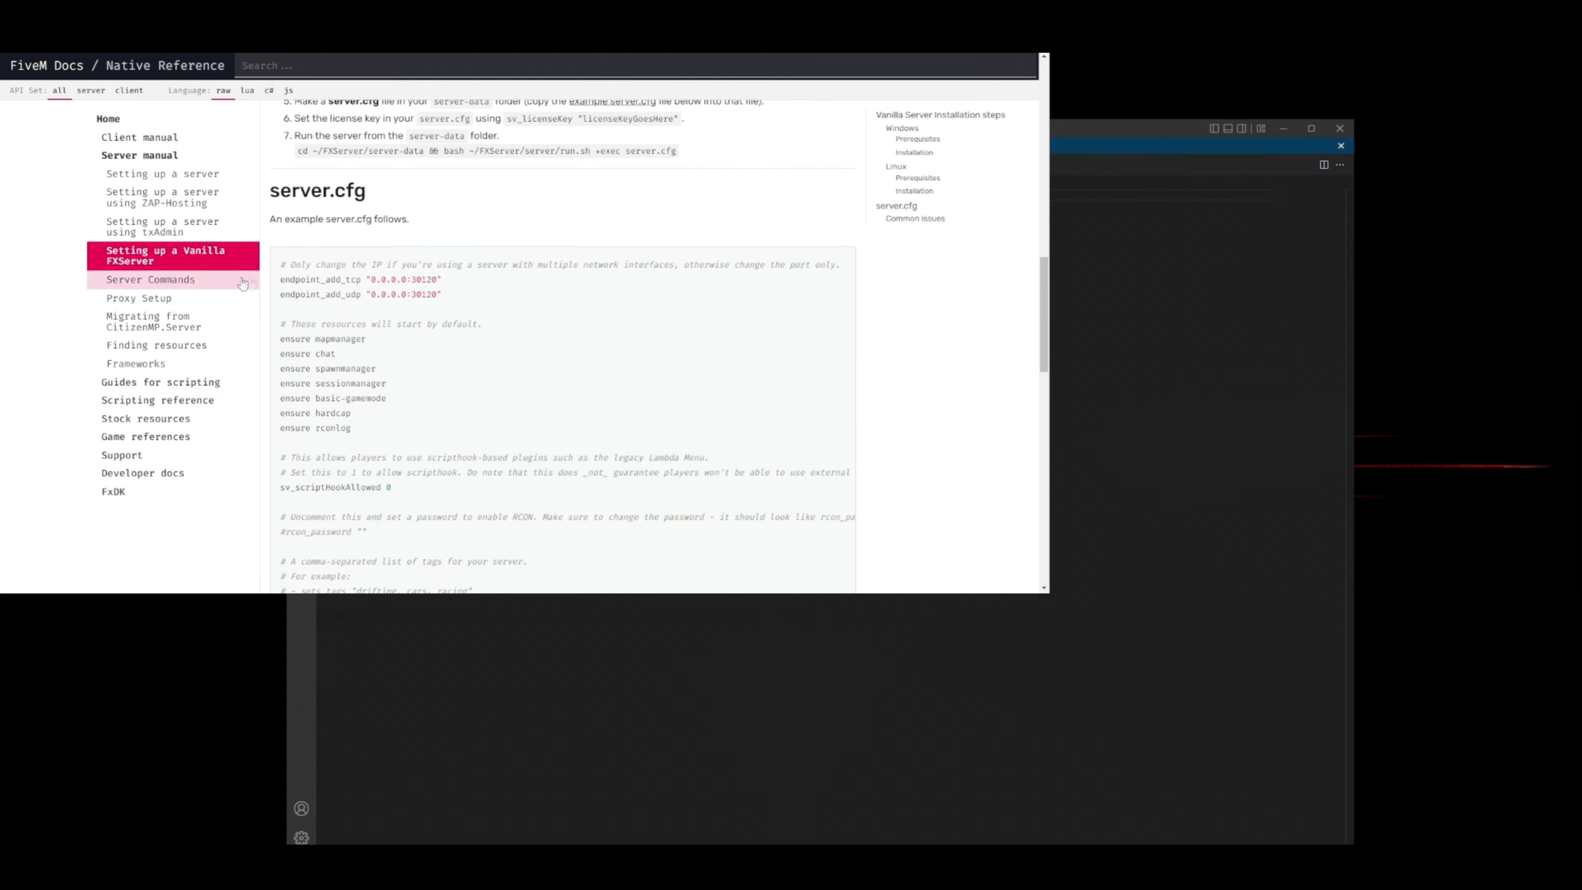
drag(282, 263, 433, 417)
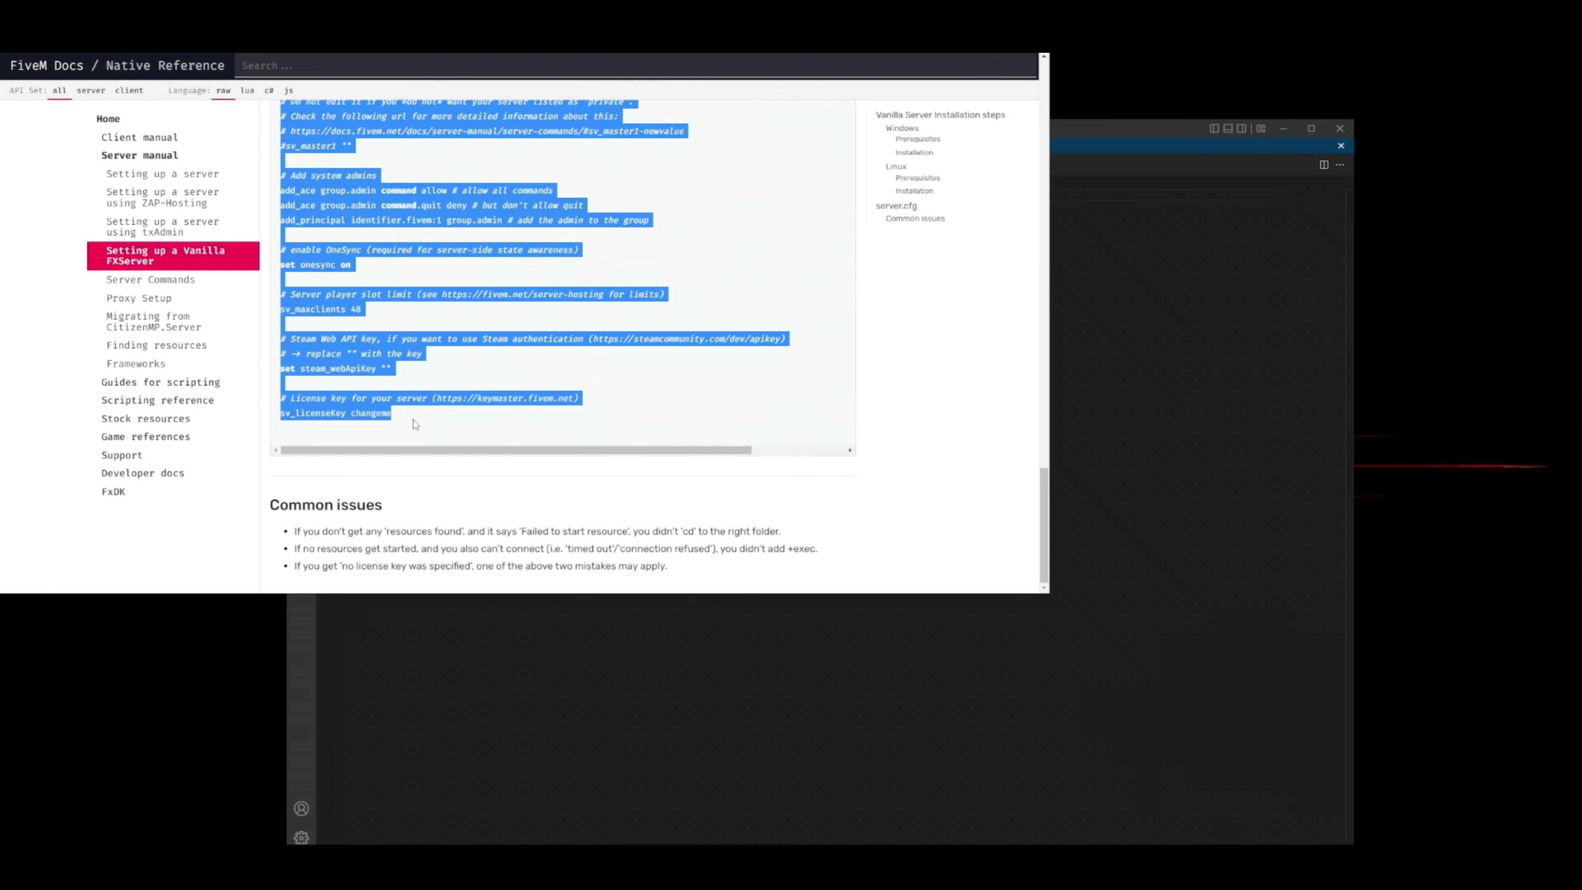
Switch back to Visual Studio Code, paste the example configuration into the empty server.cfg and save the file
key(alt+Tab)
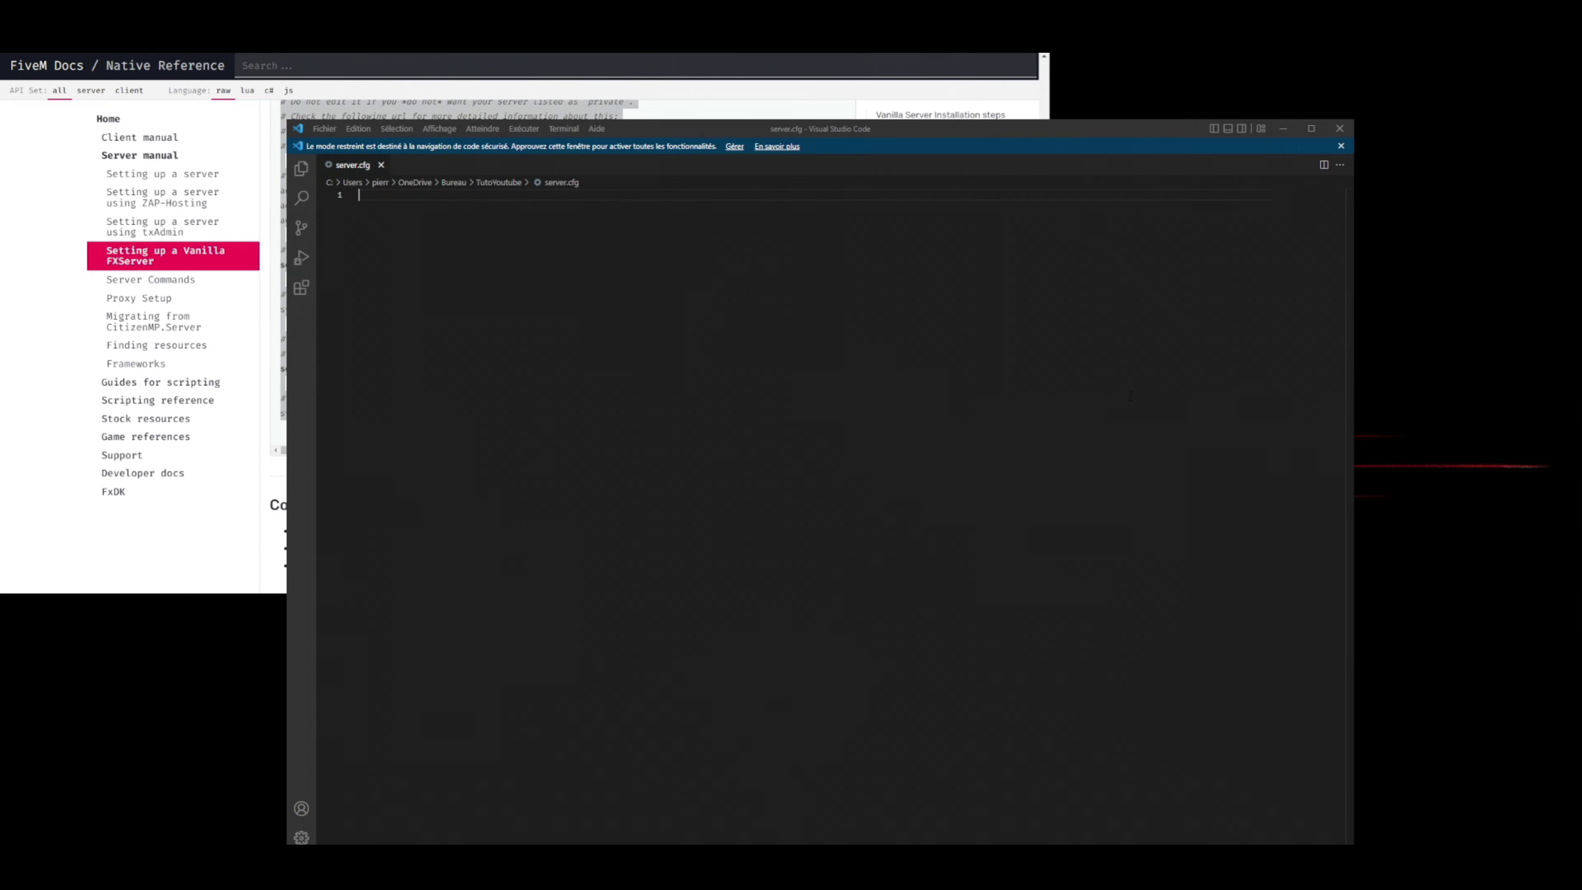
key(ctrl+v)
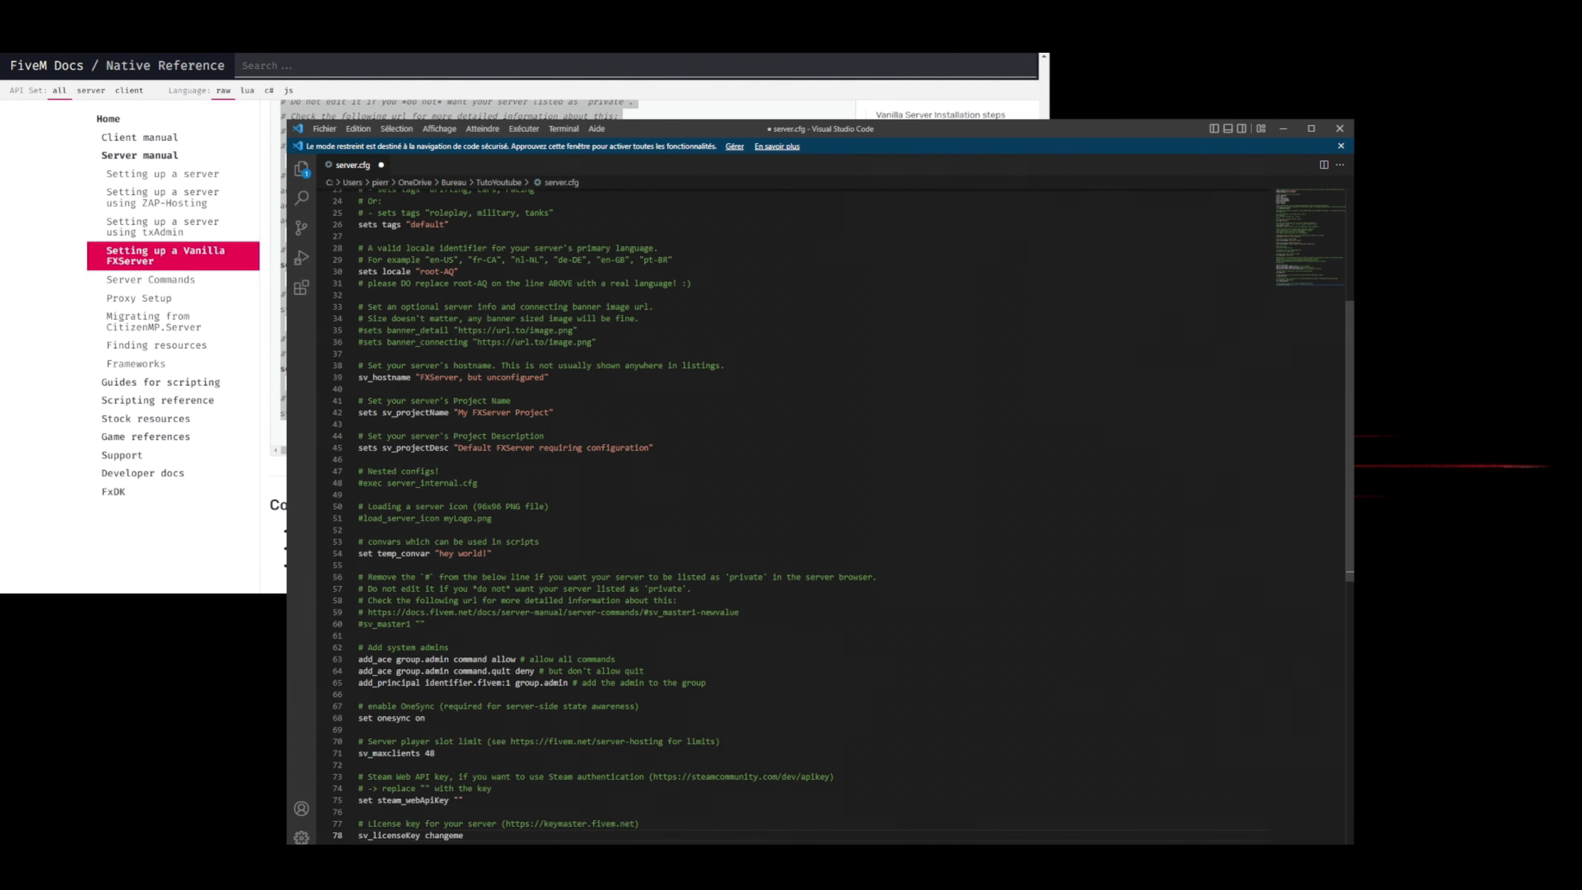
scroll(553, 493, down, 7)
scroll(553, 493, up, 10)
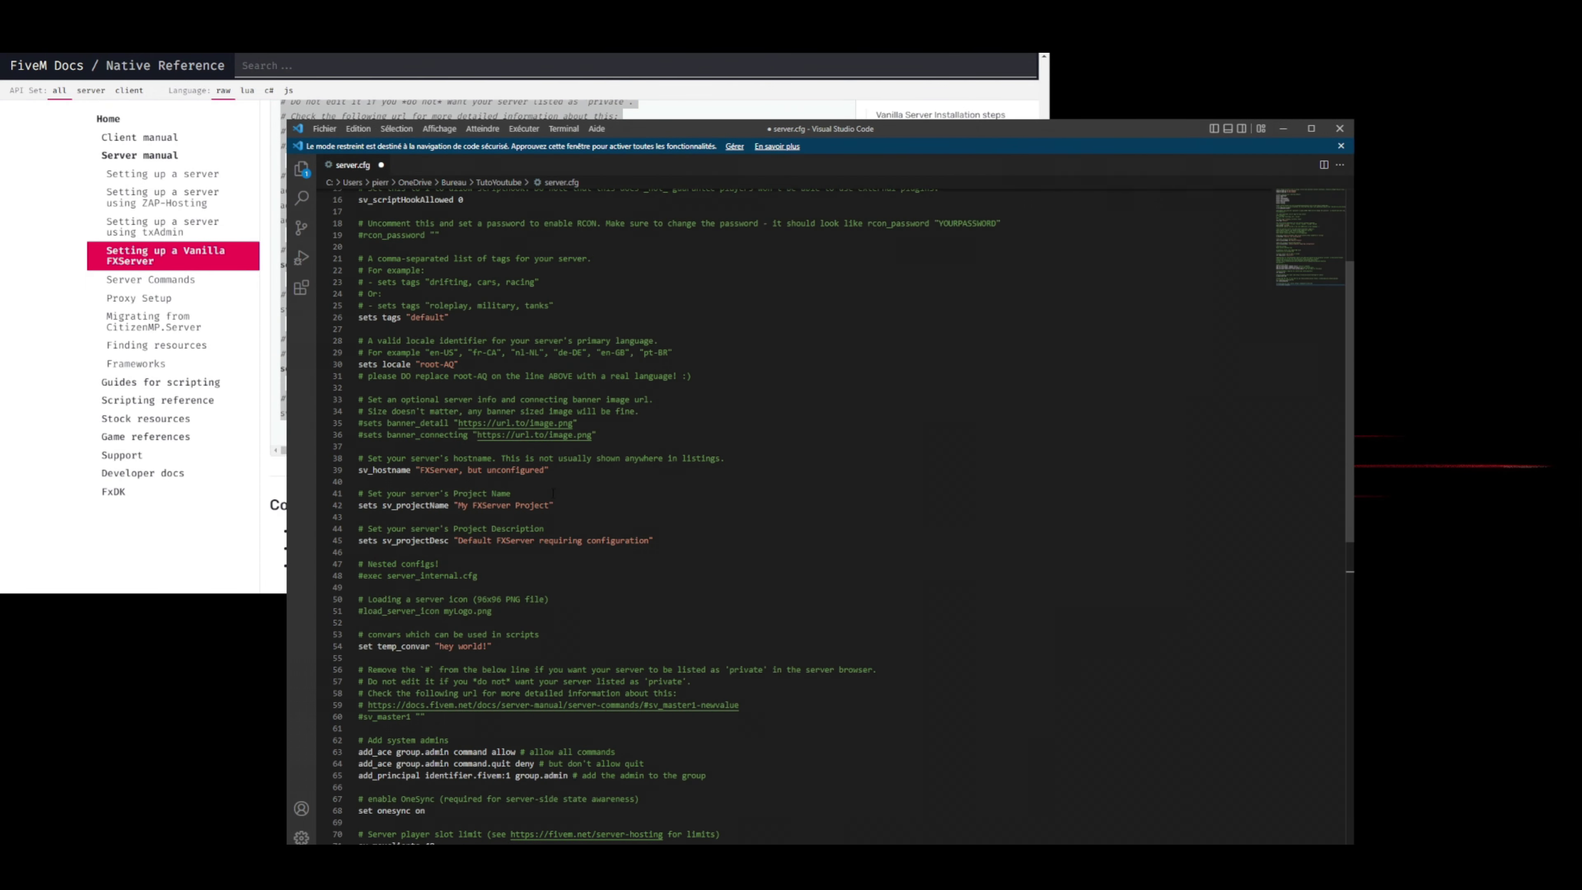
scroll(553, 493, up, 3)
key(ctrl+s)
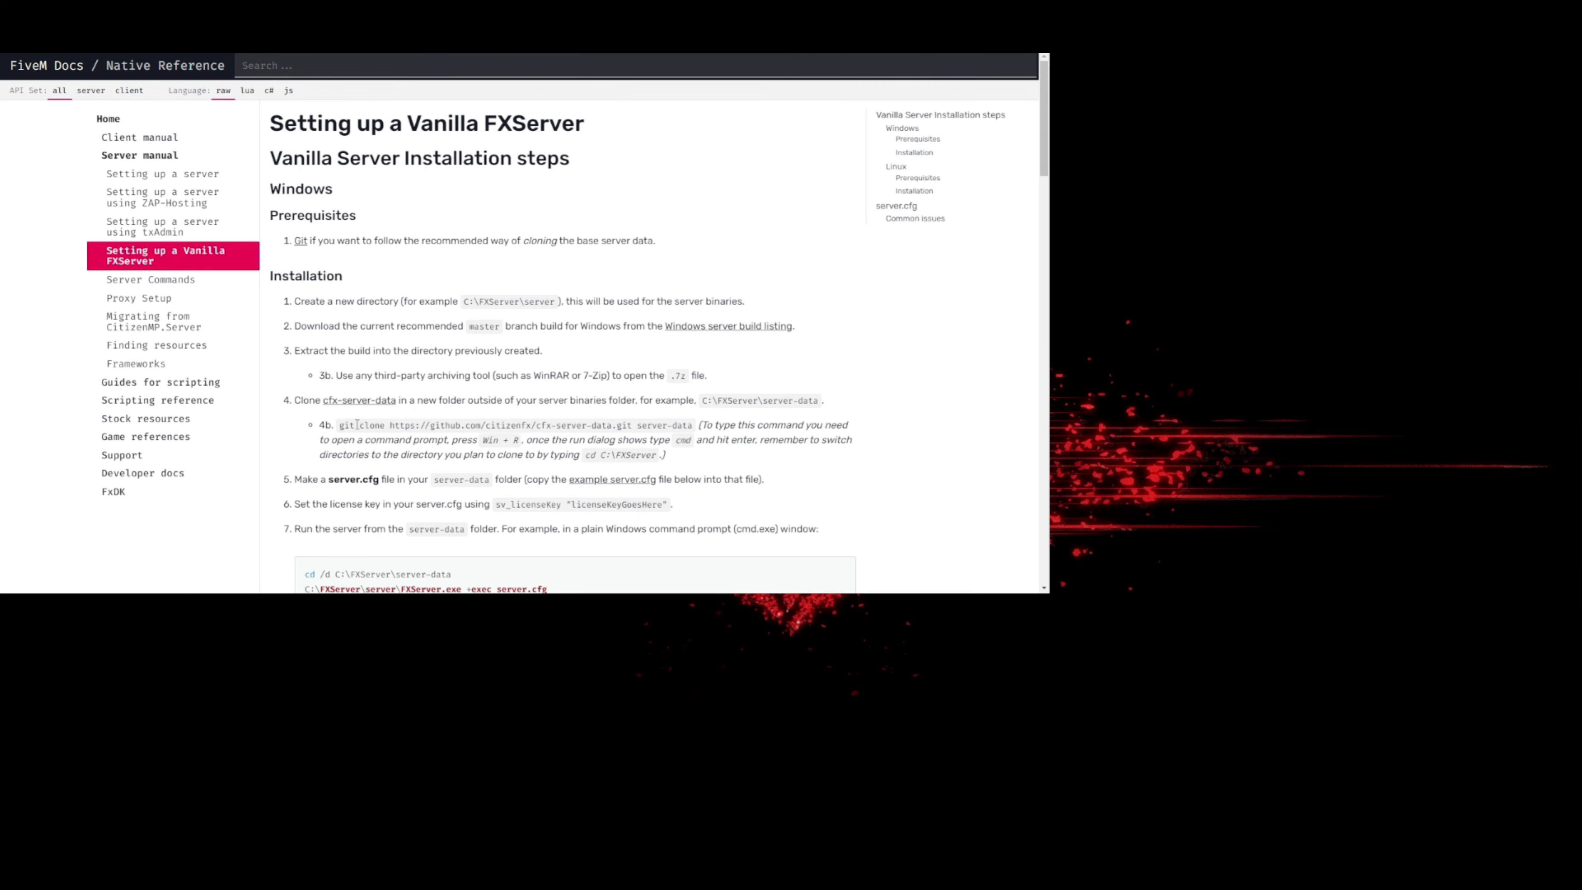
Open the cfx-server-data repository linked in the installation steps and download it as a ZIP
click(352, 404)
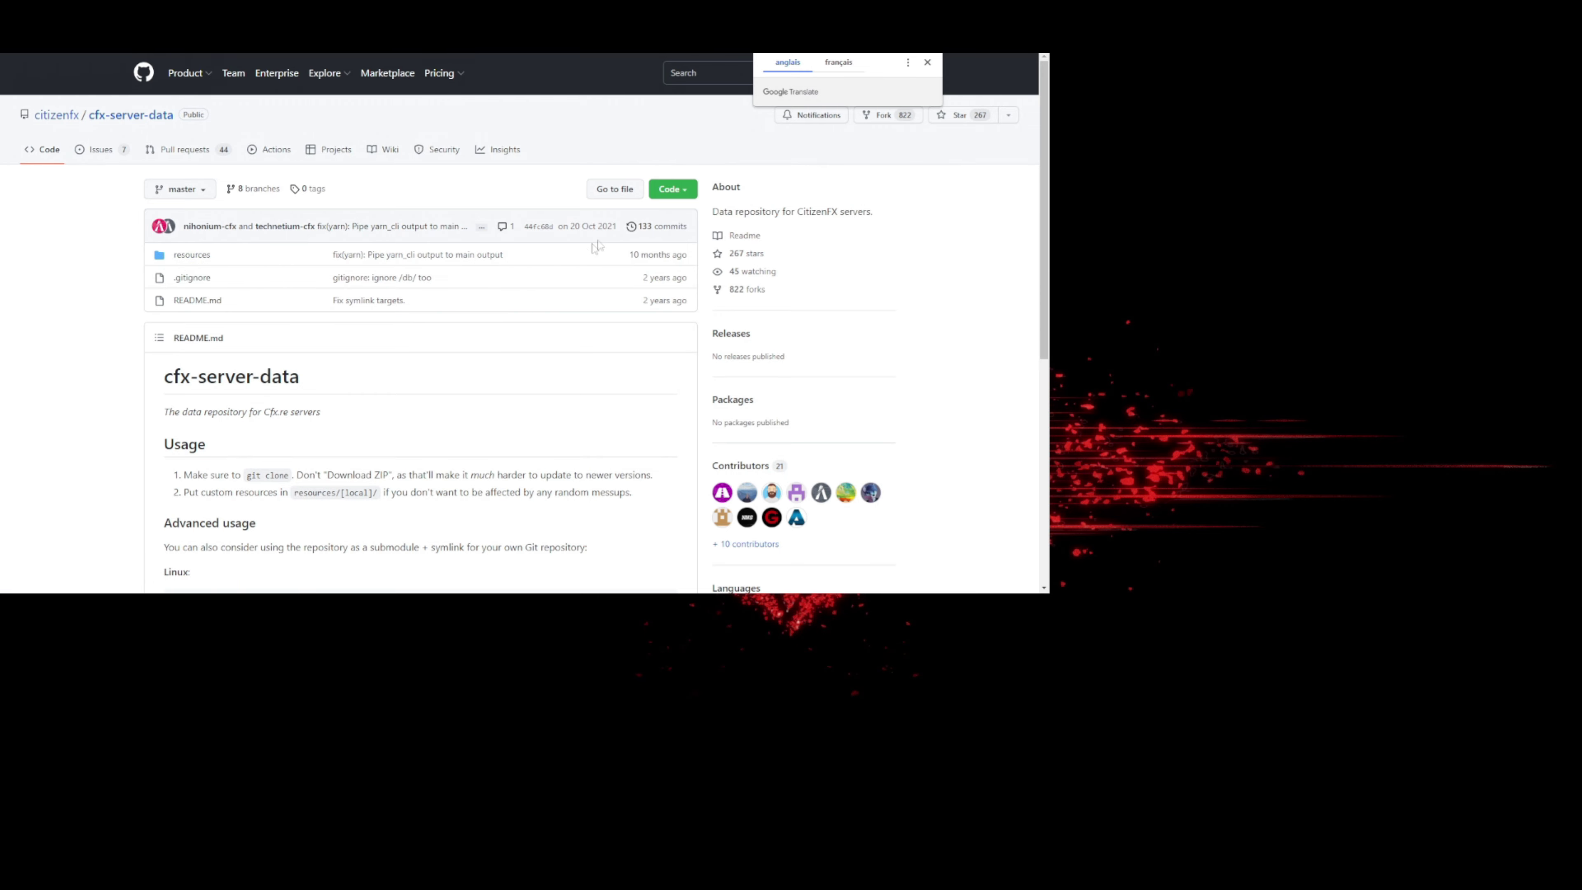
click(688, 188)
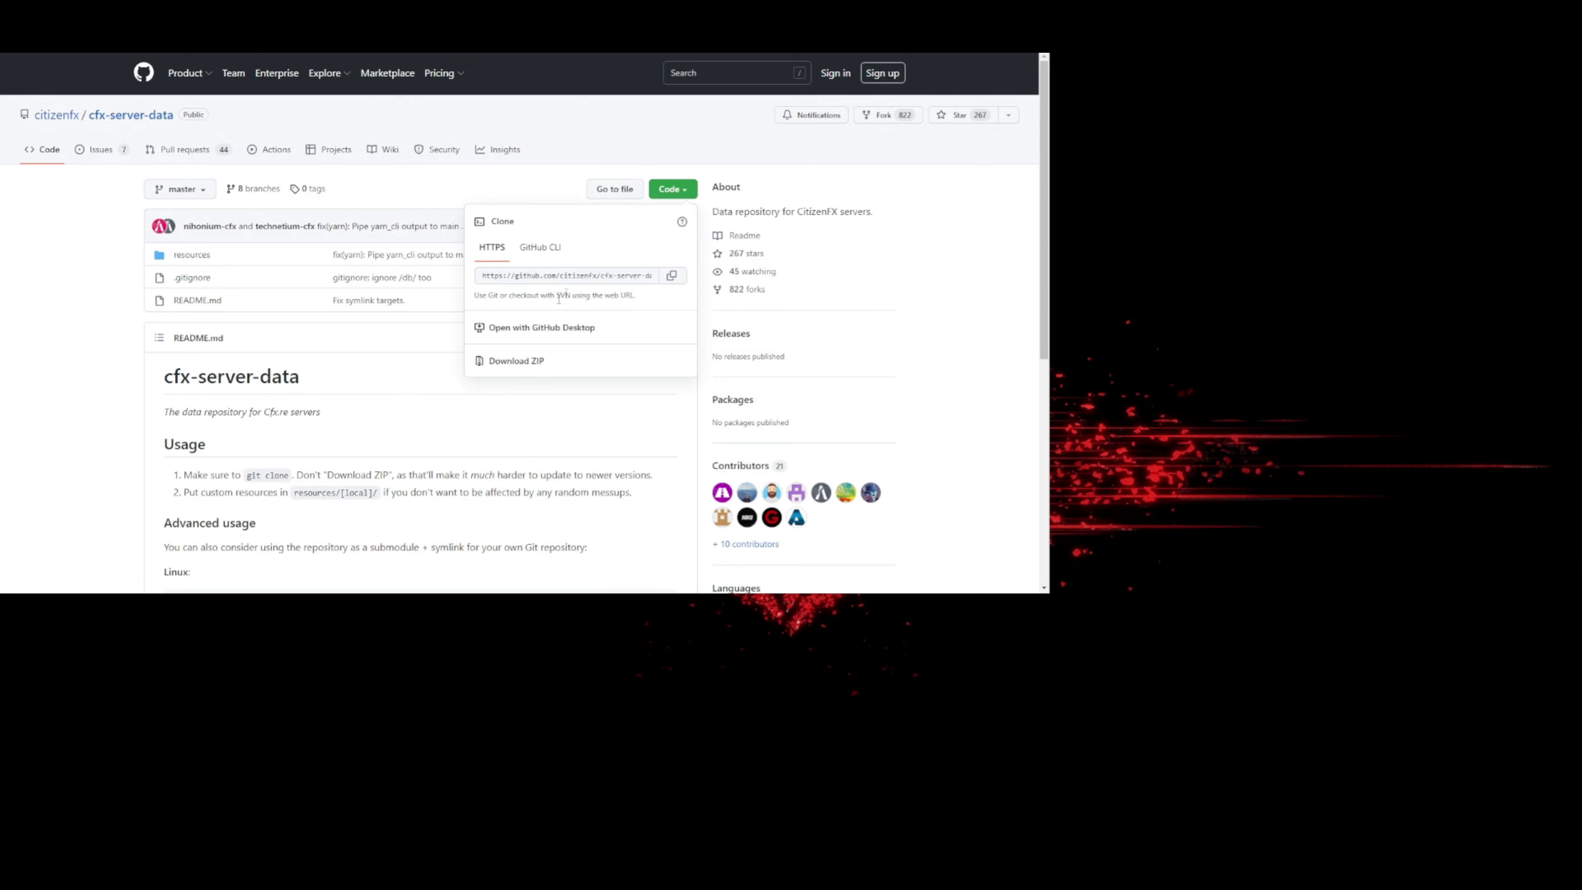
click(516, 363)
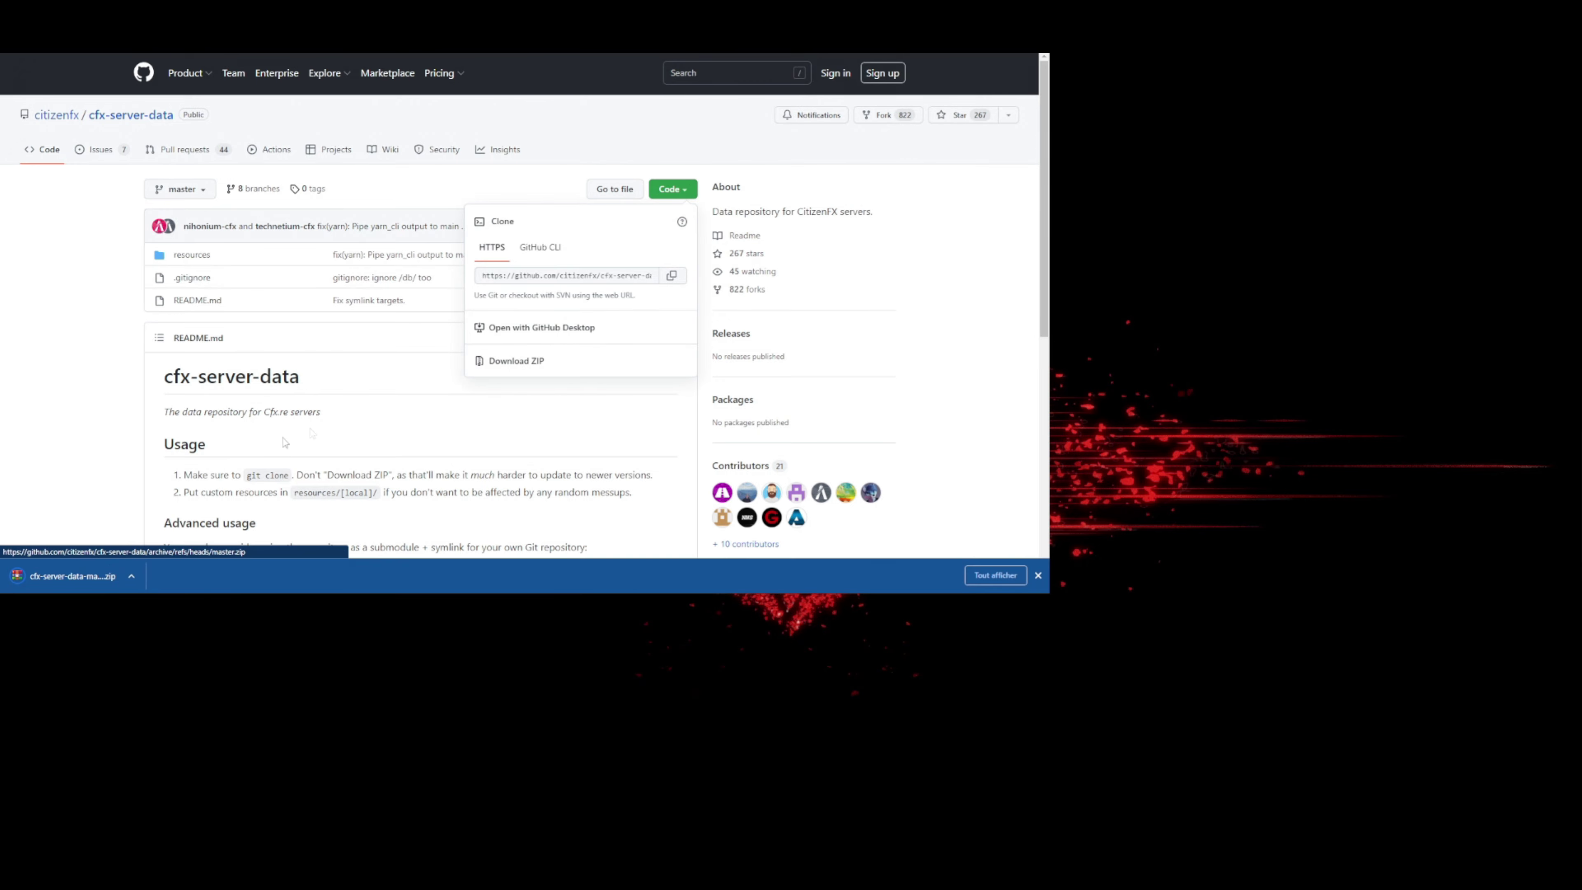
Open the downloaded cfx-server-data archive and extract the resources folder from cfx-server-data-master into the TutoYoutube folder
click(62, 575)
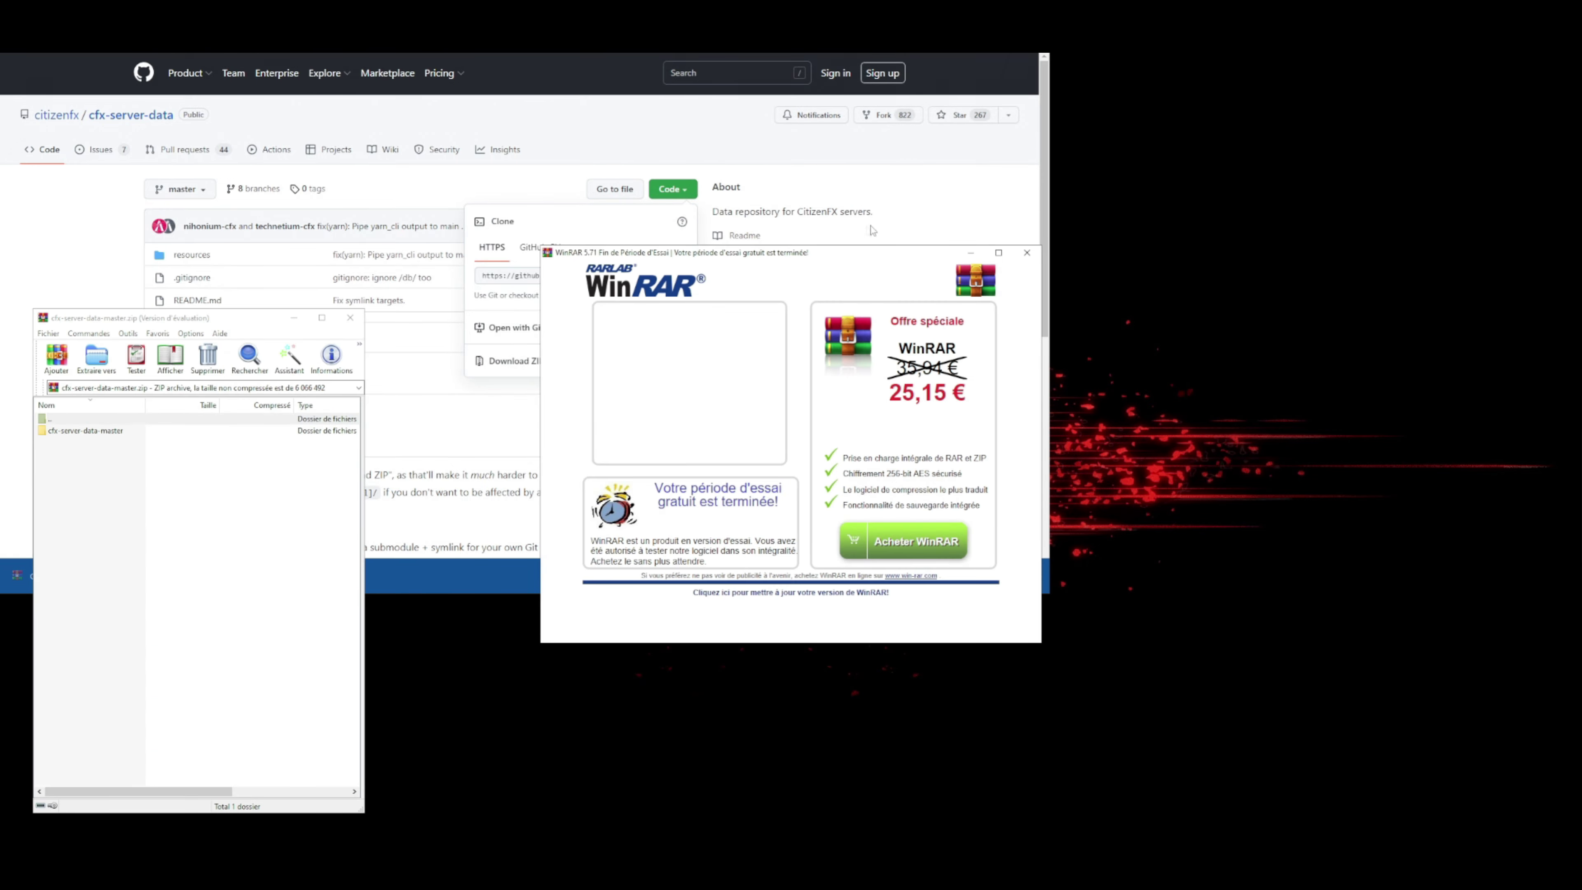
click(1026, 253)
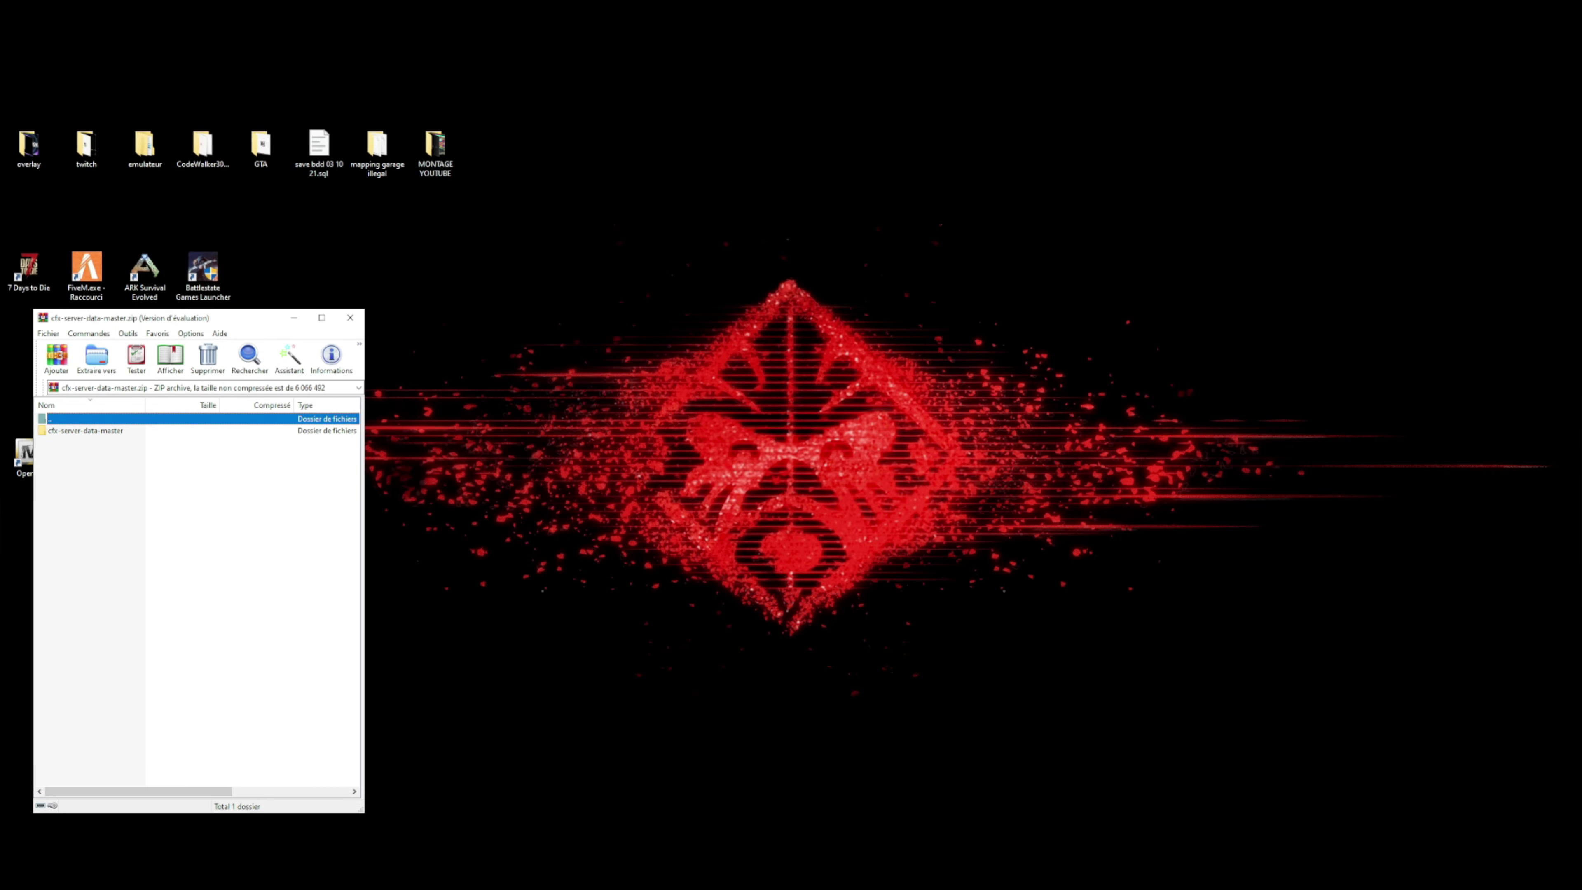
key(alt+Tab)
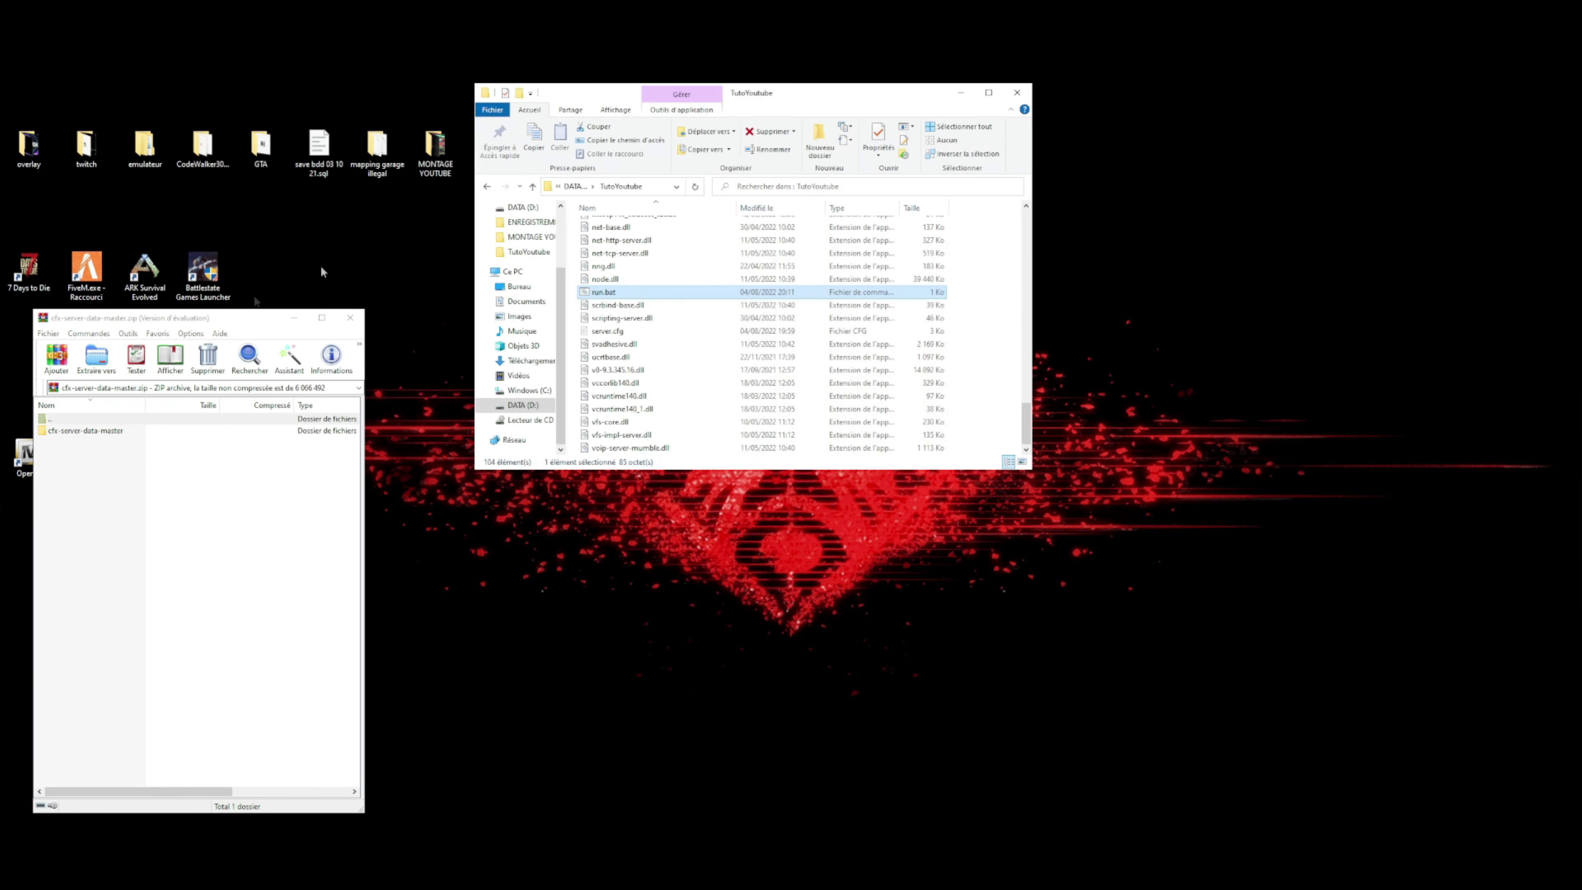
double_click(81, 431)
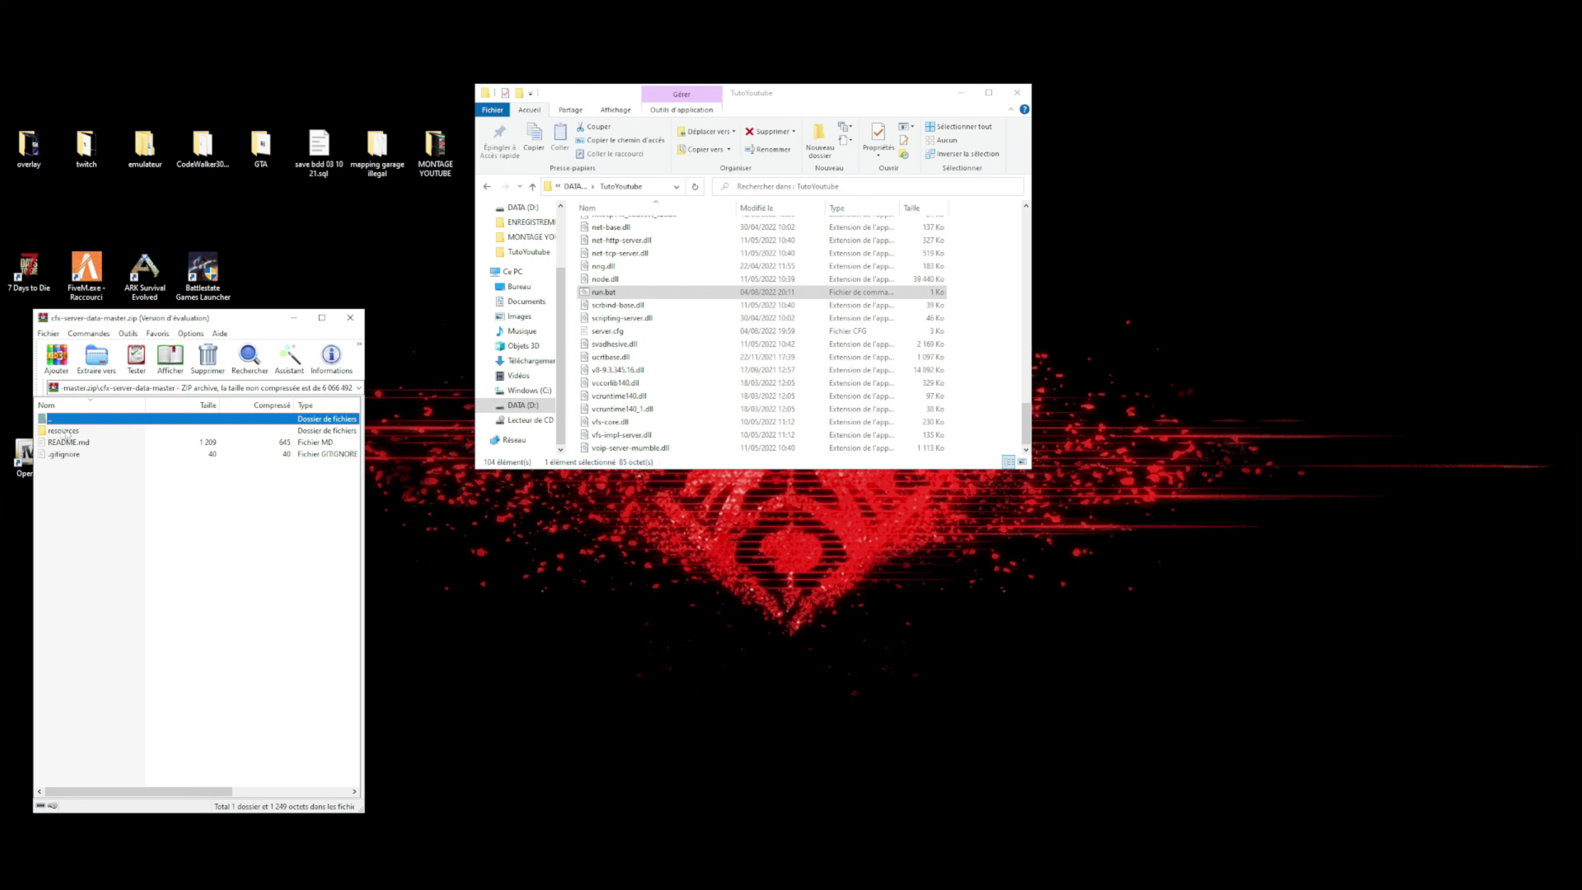
drag(58, 436, 983, 254)
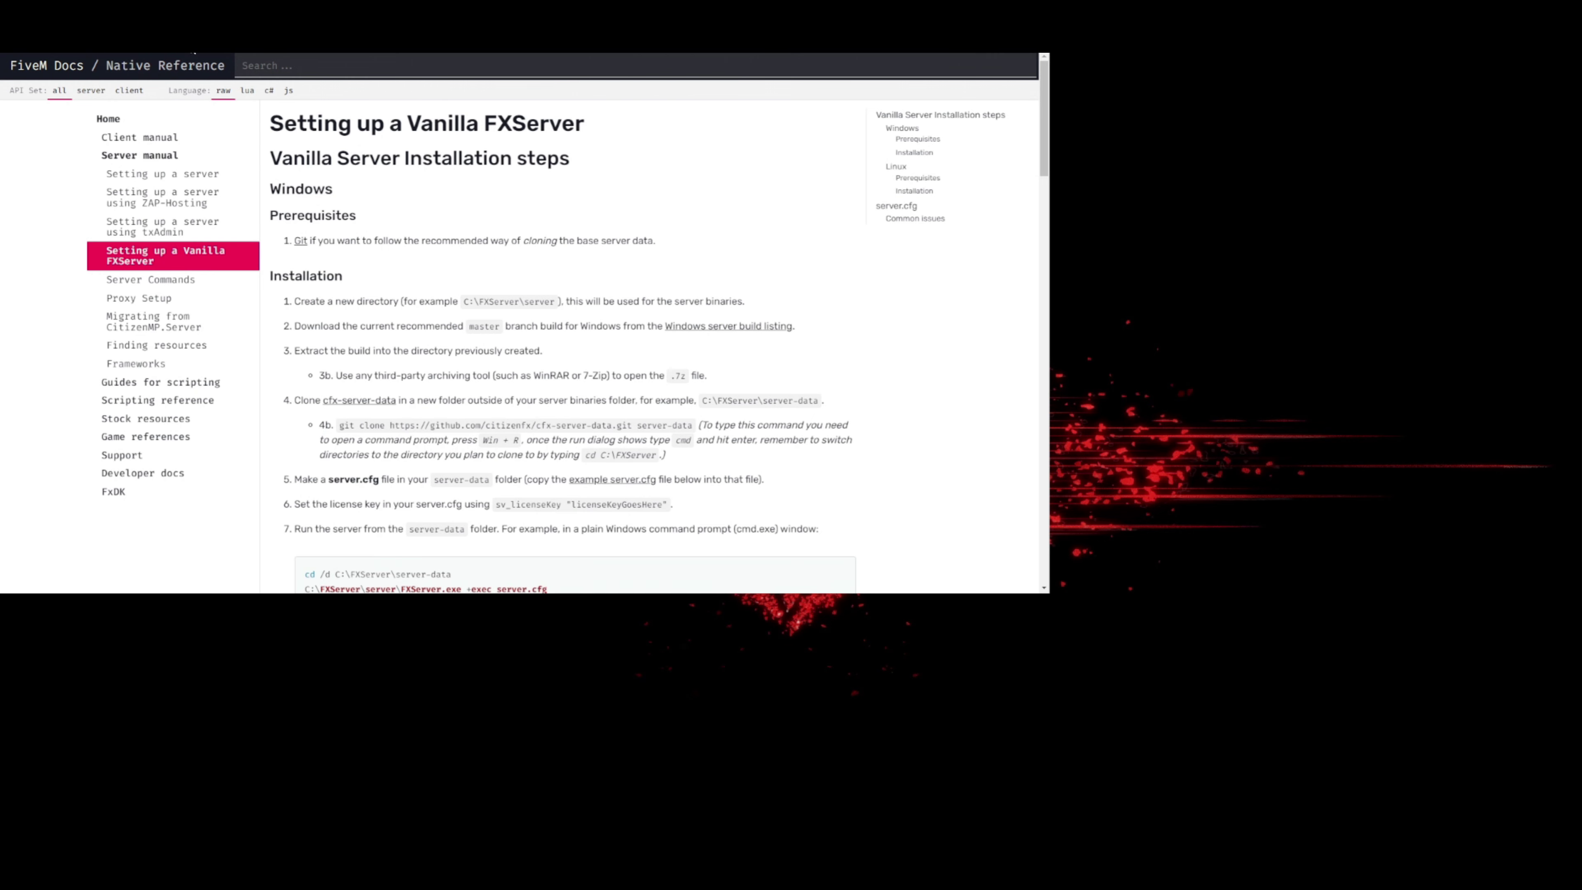
Go to keymaster.fivem.net in the browser
click(193, 52)
text(keymaster)
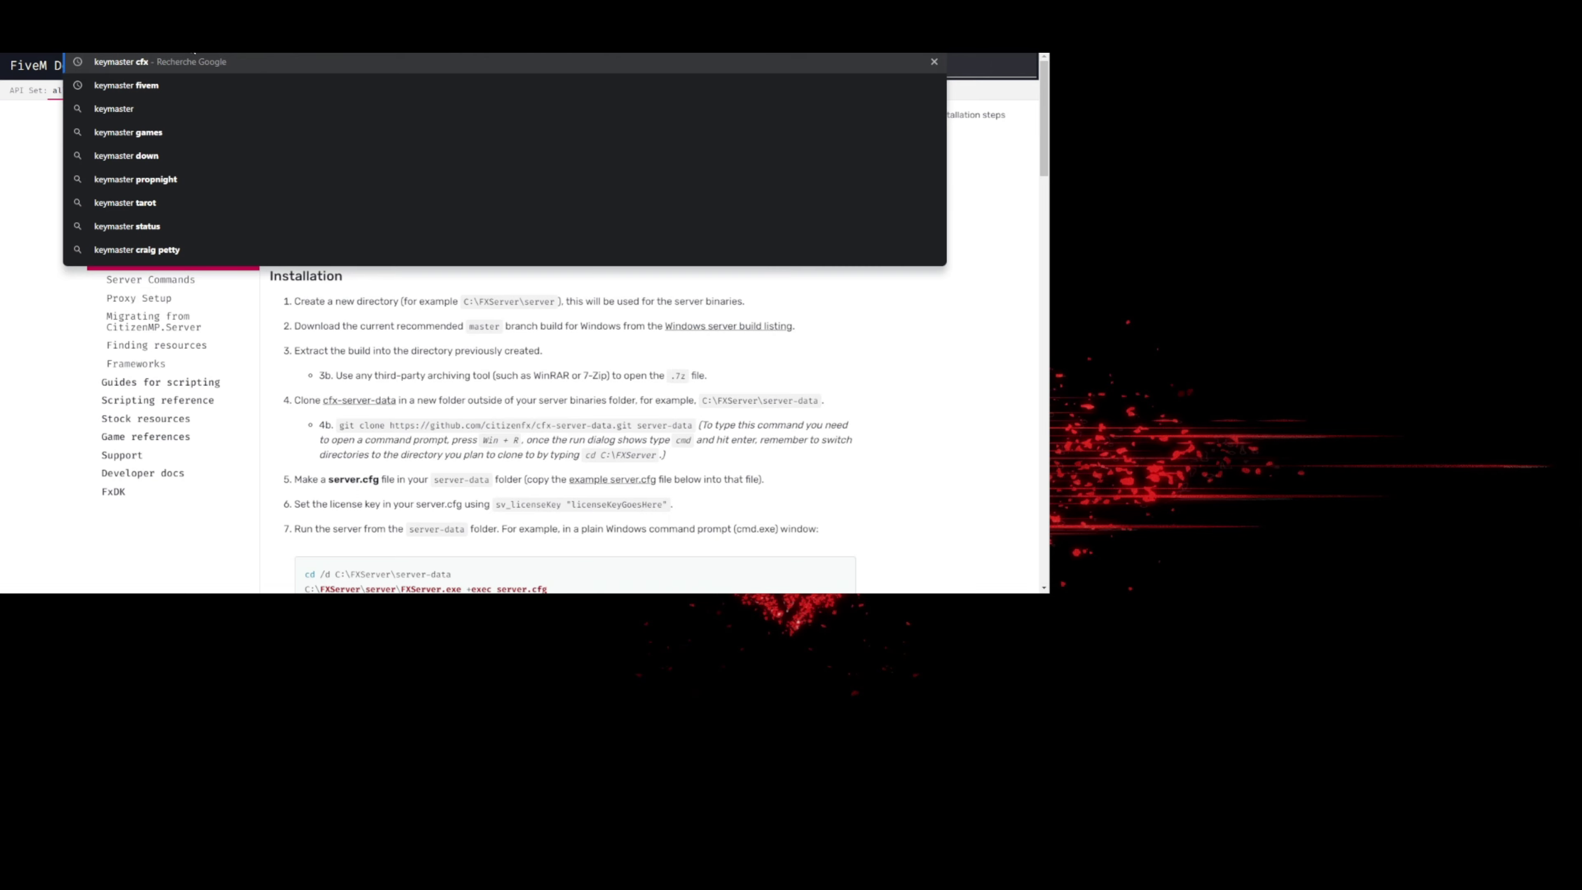
text(.fivem.net)
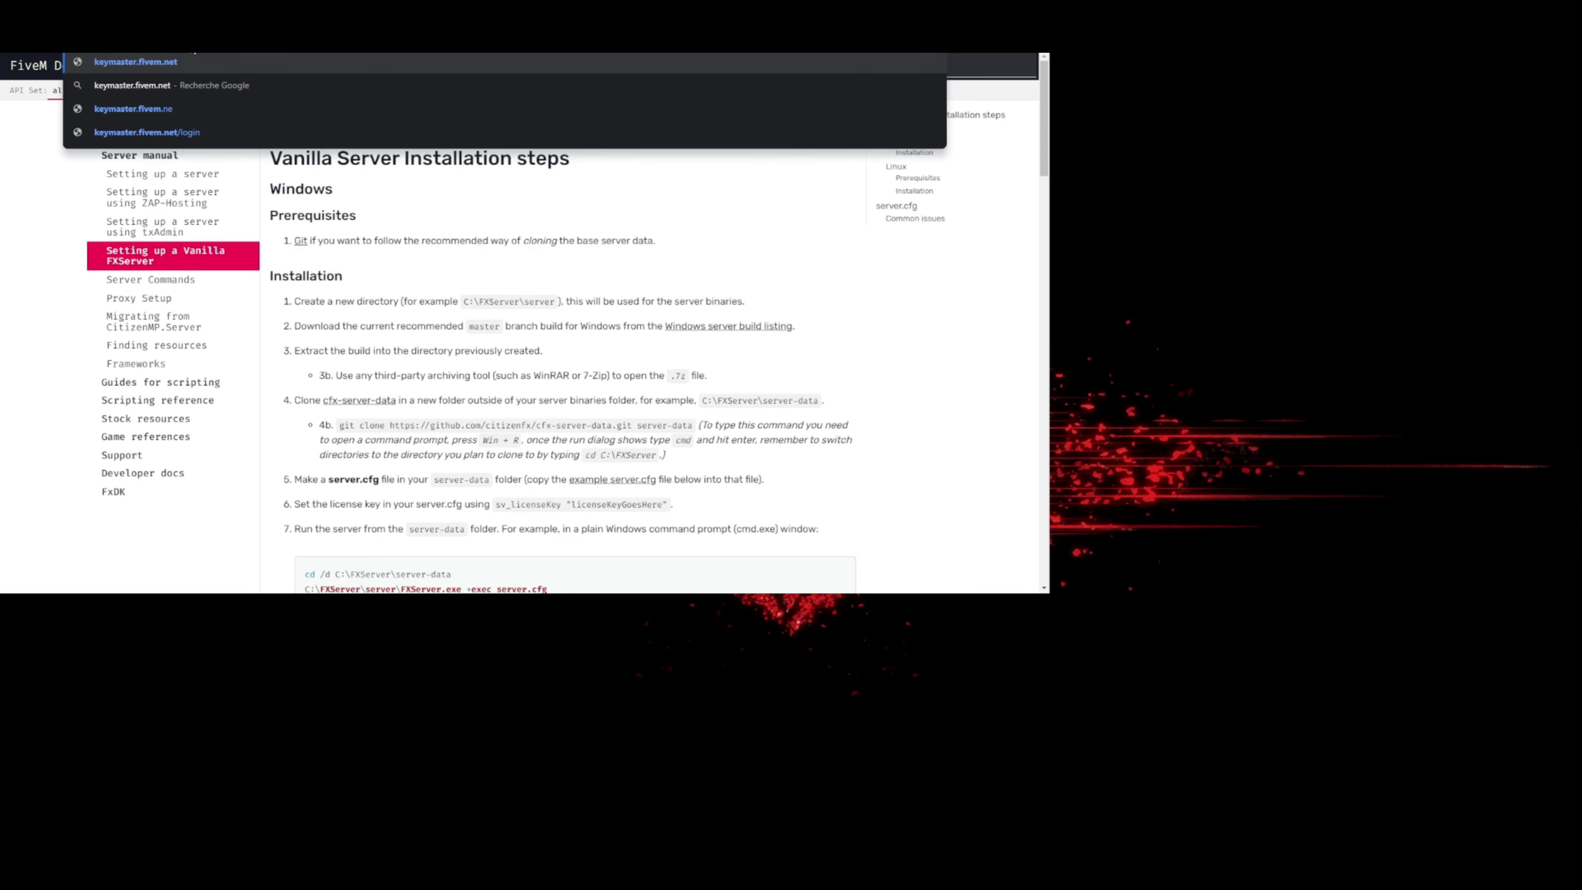
key(Return)
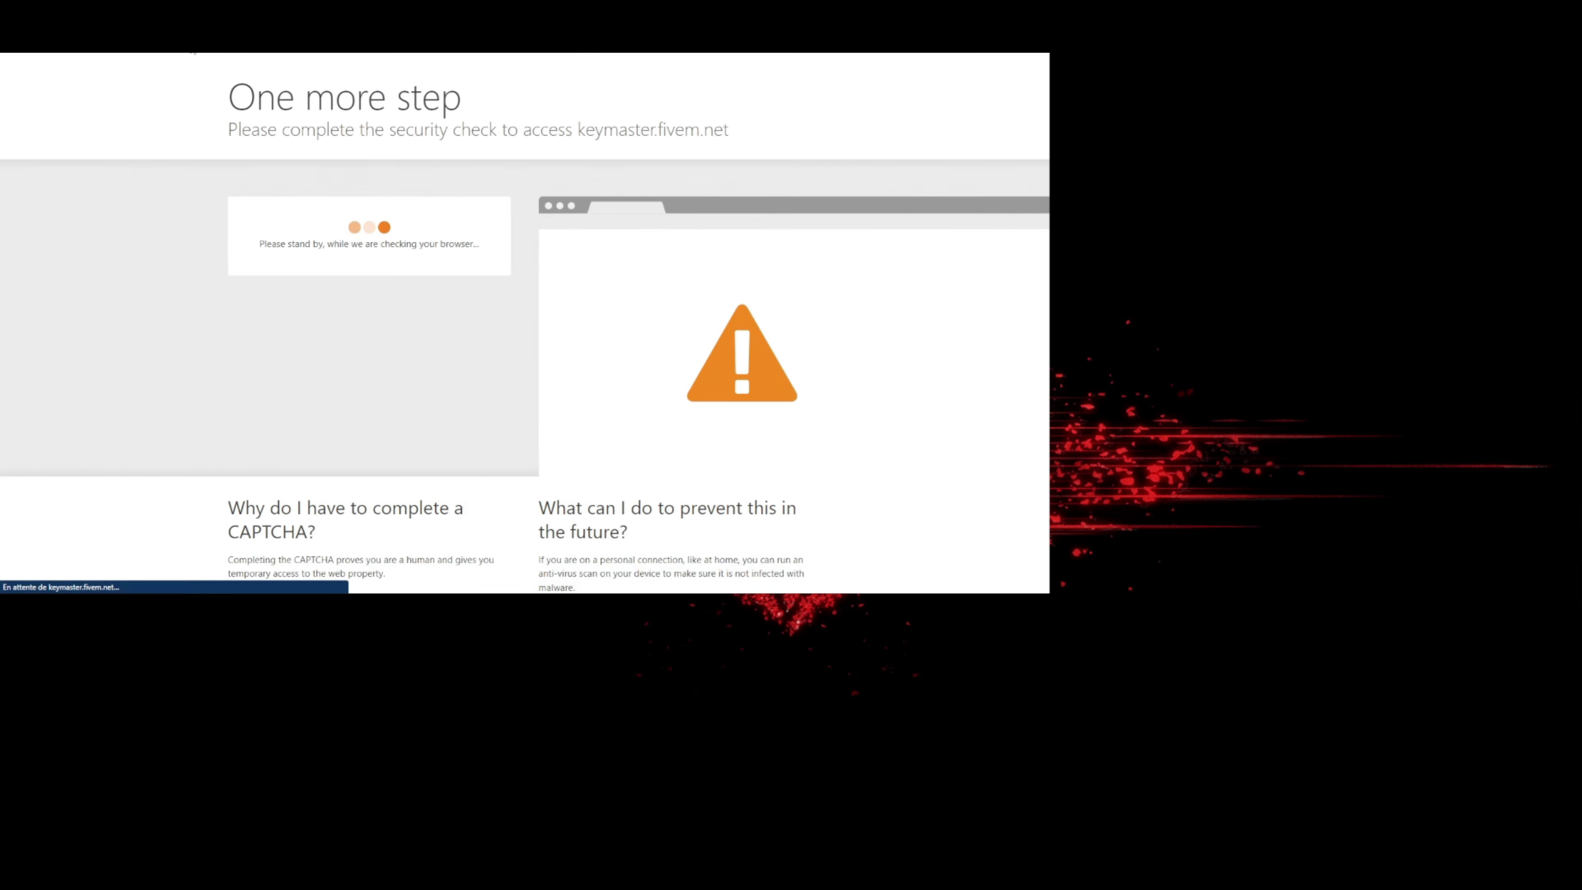
Complete the image verification of the security check to access keymaster.fivem.net
click(423, 288)
click(360, 274)
click(439, 336)
click(523, 414)
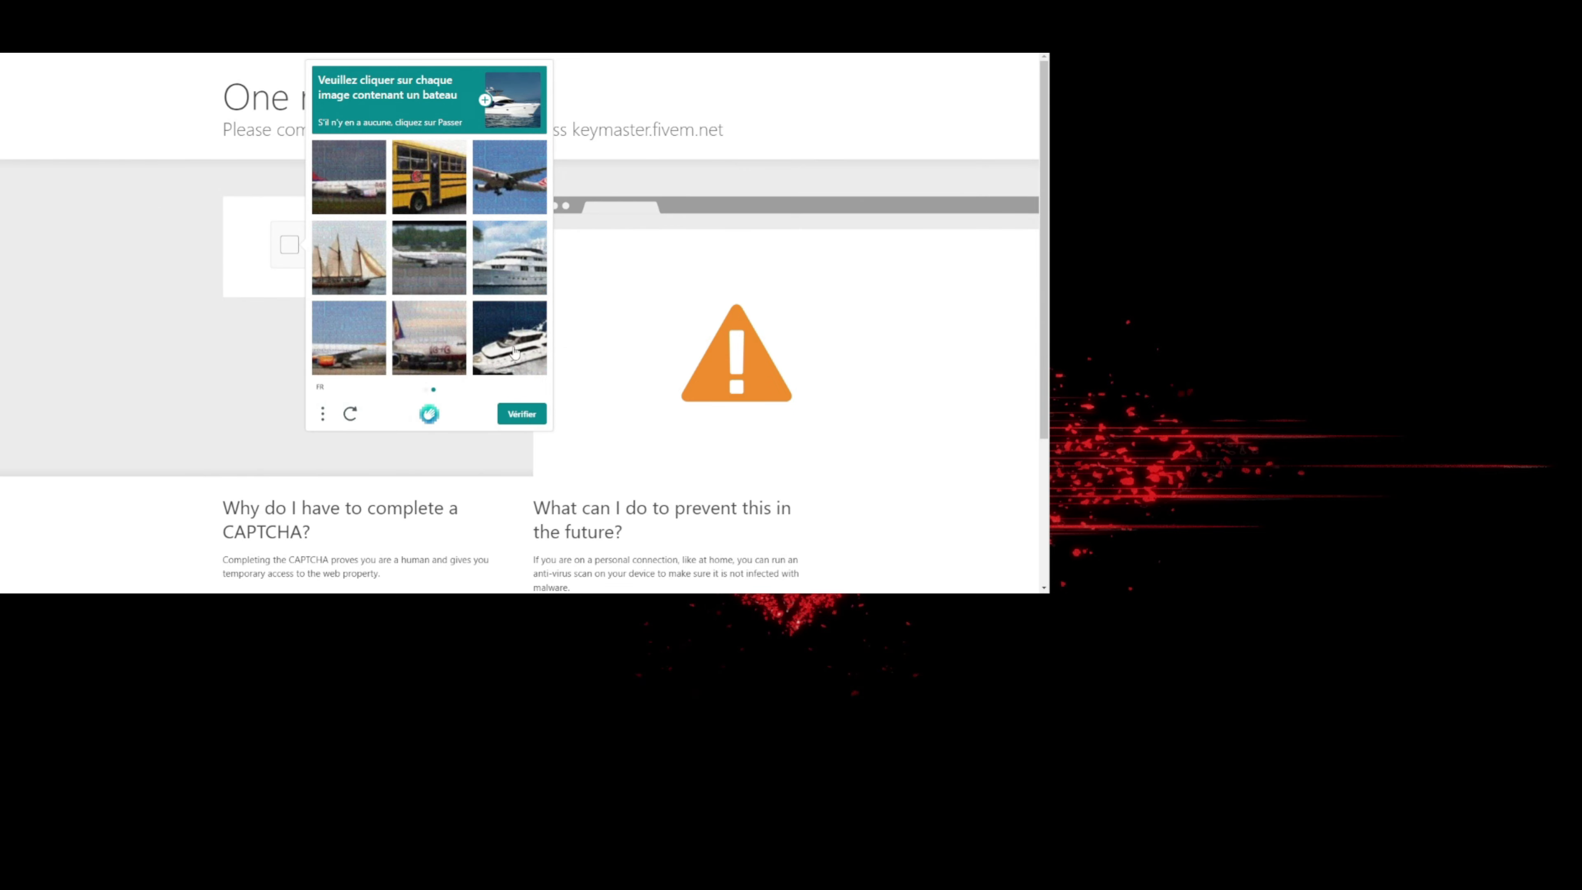
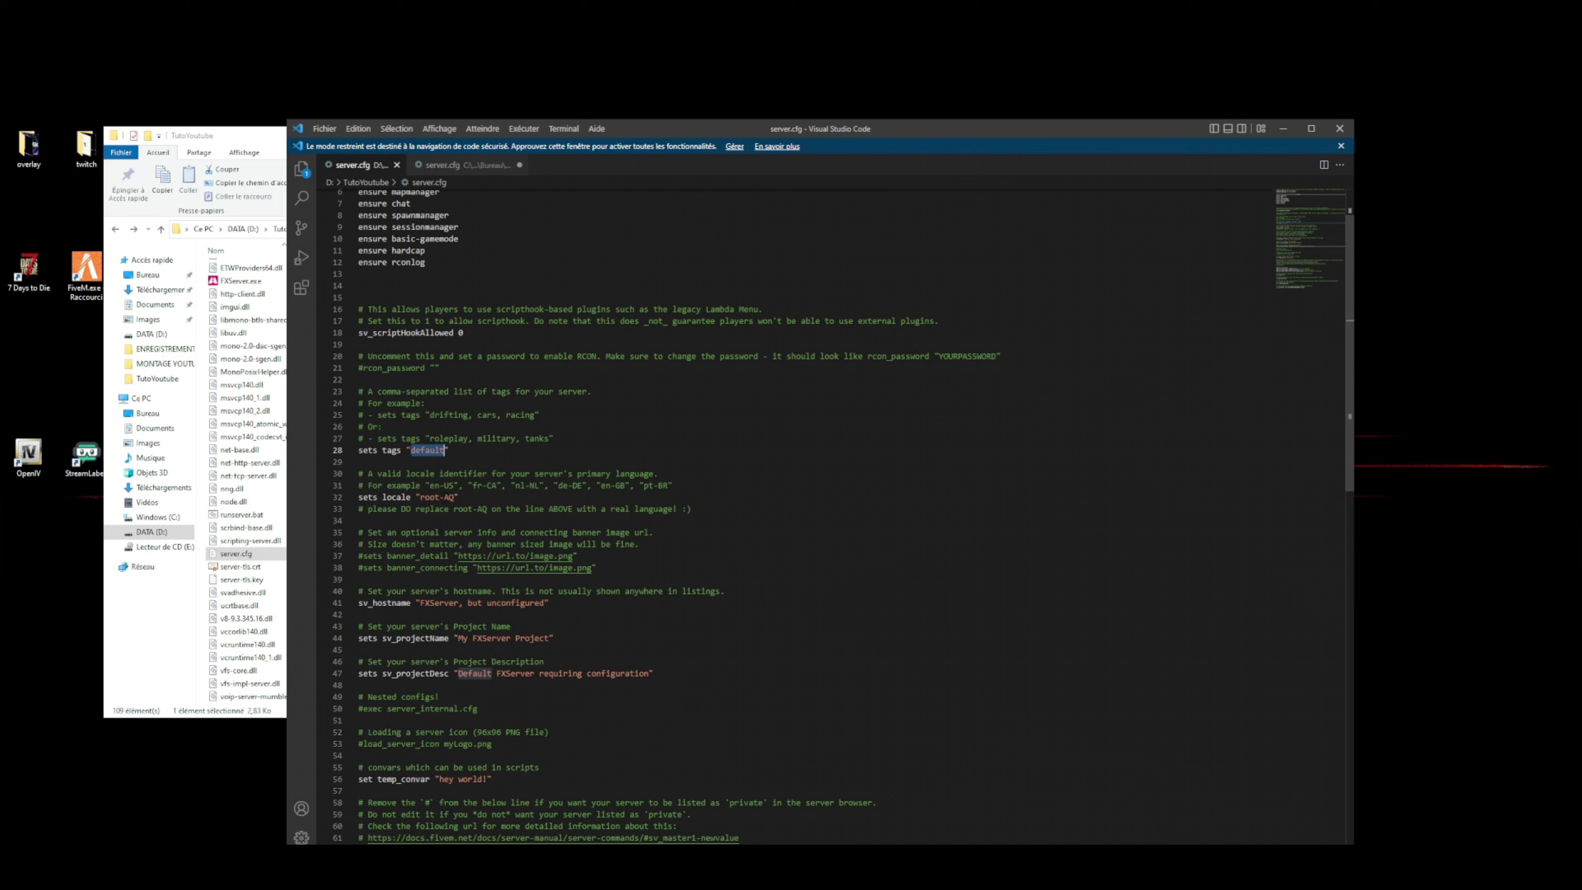
Set the server's locale in server.cfg to "fr-CA"
drag(420, 496, 455, 497)
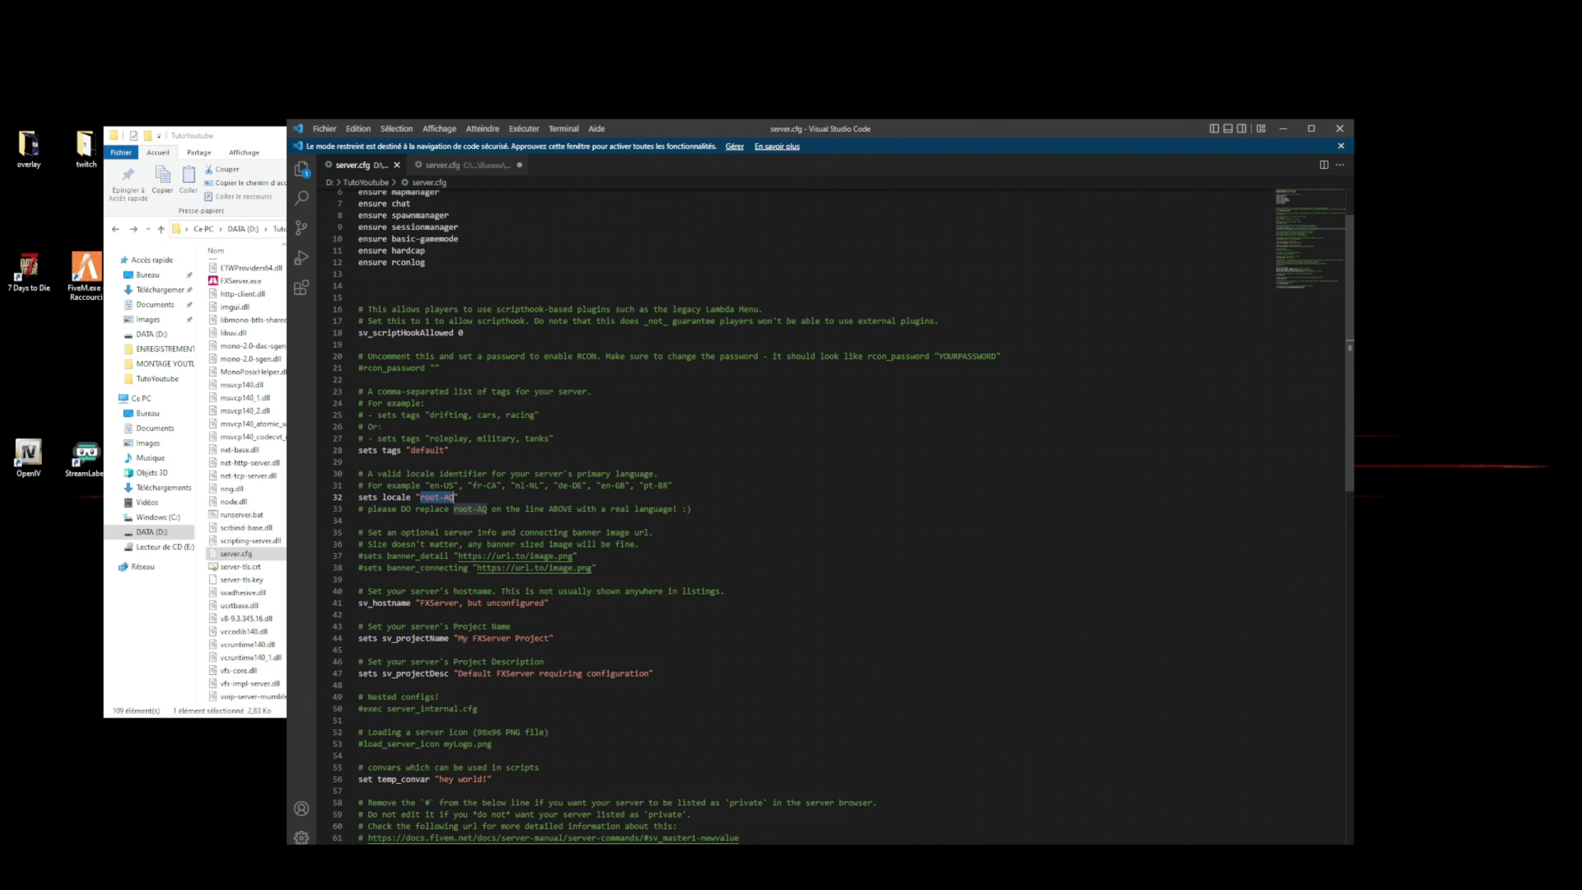
text(fr-CA)
Try uncommenting the banner_connecting and banner_detail lines in server.cfg, and undo both changes
scroll(590, 567, down, 1)
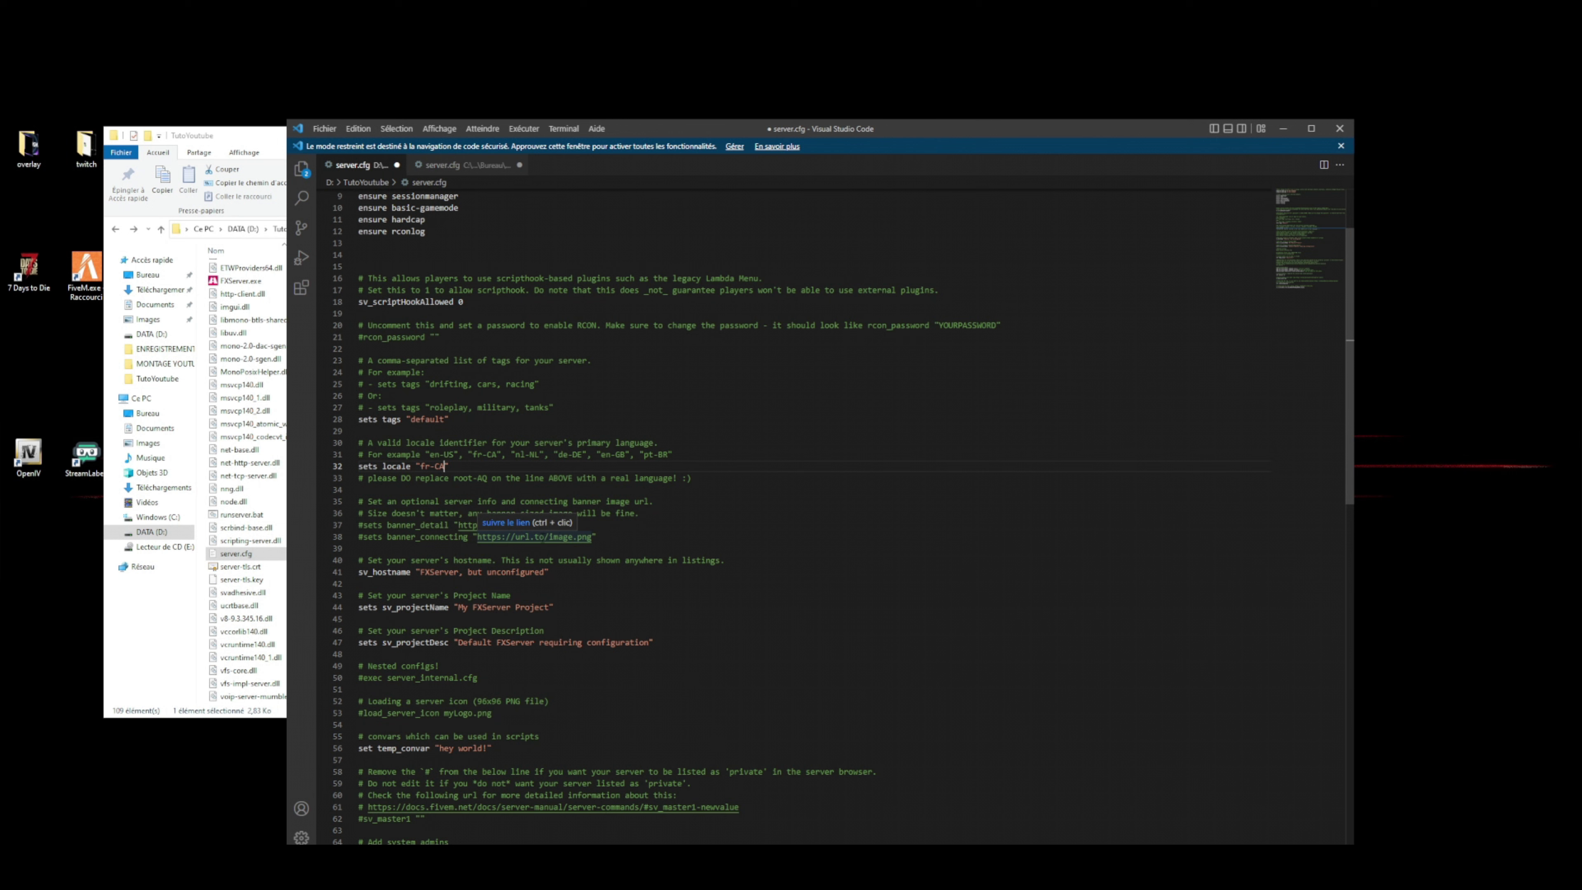
double_click(360, 536)
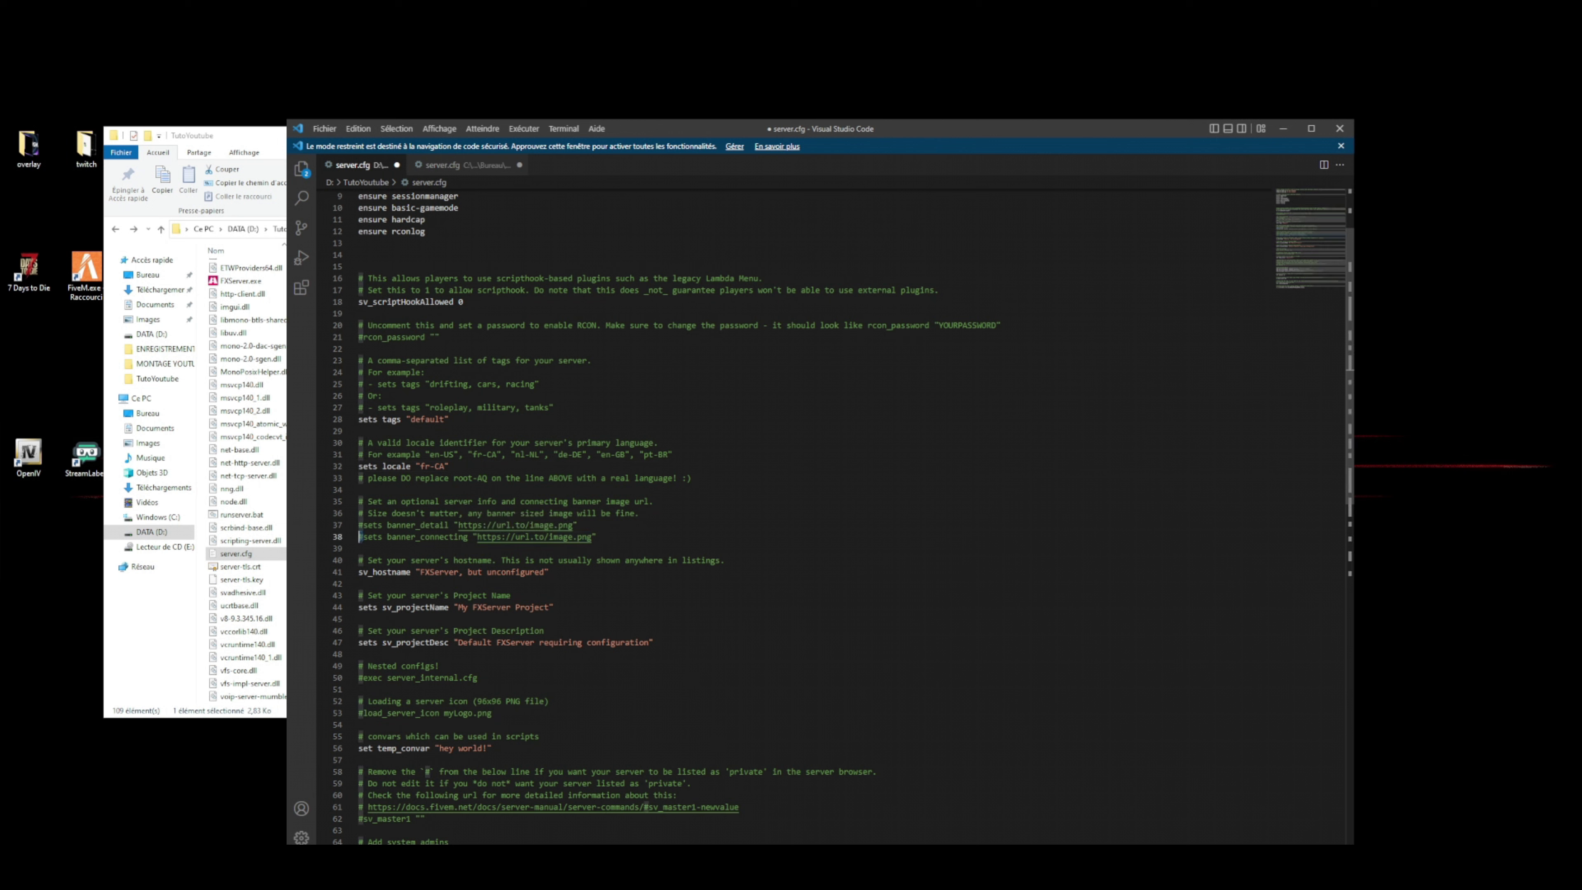
key(BackSpace)
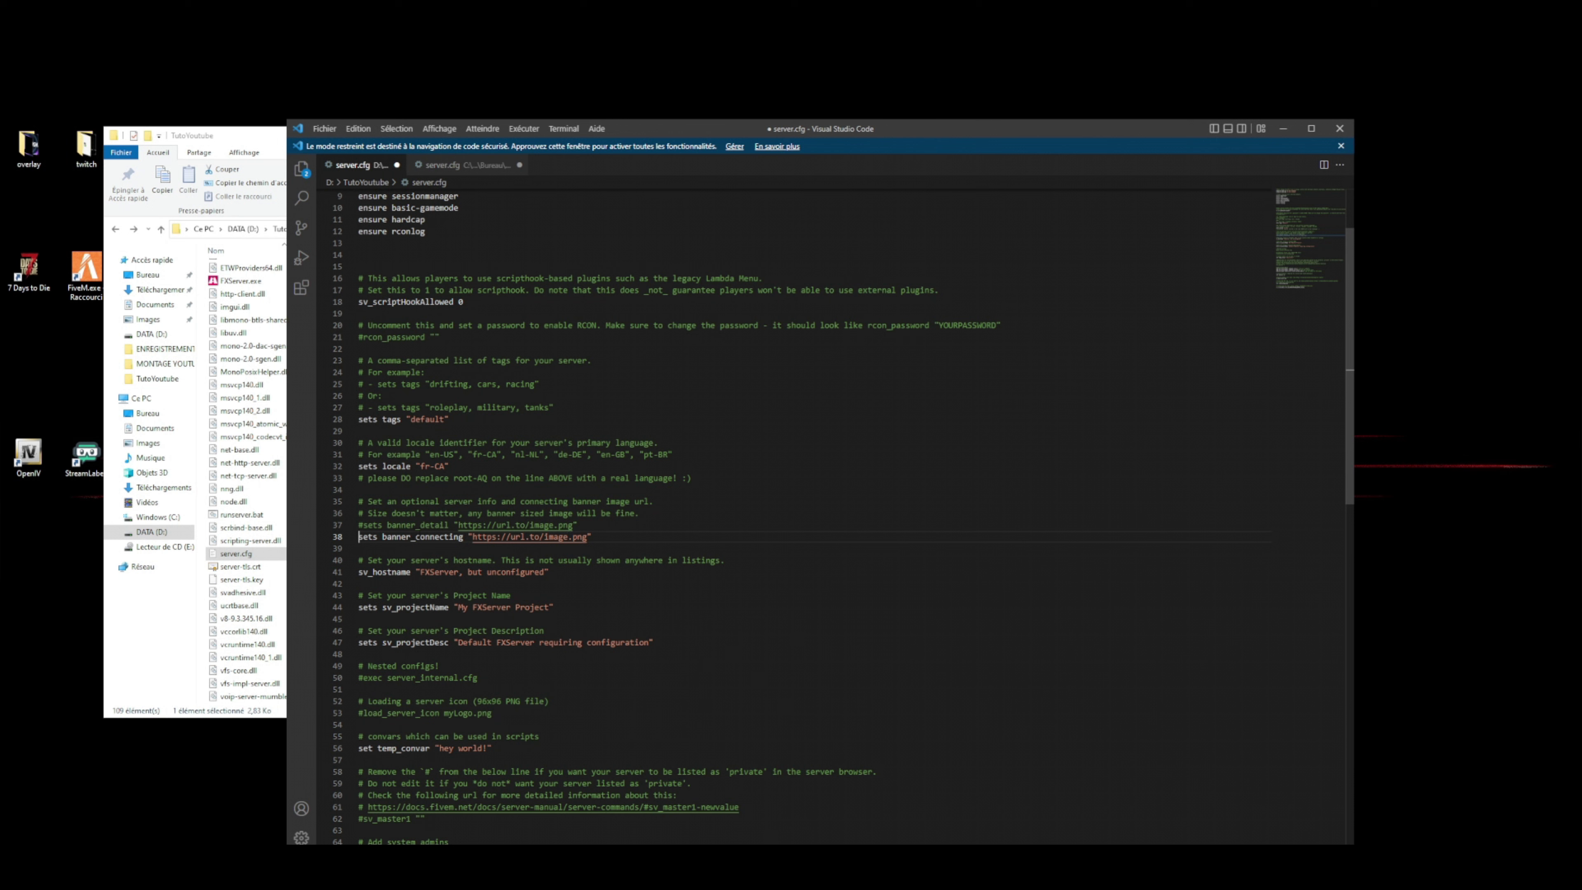
double_click(360, 525)
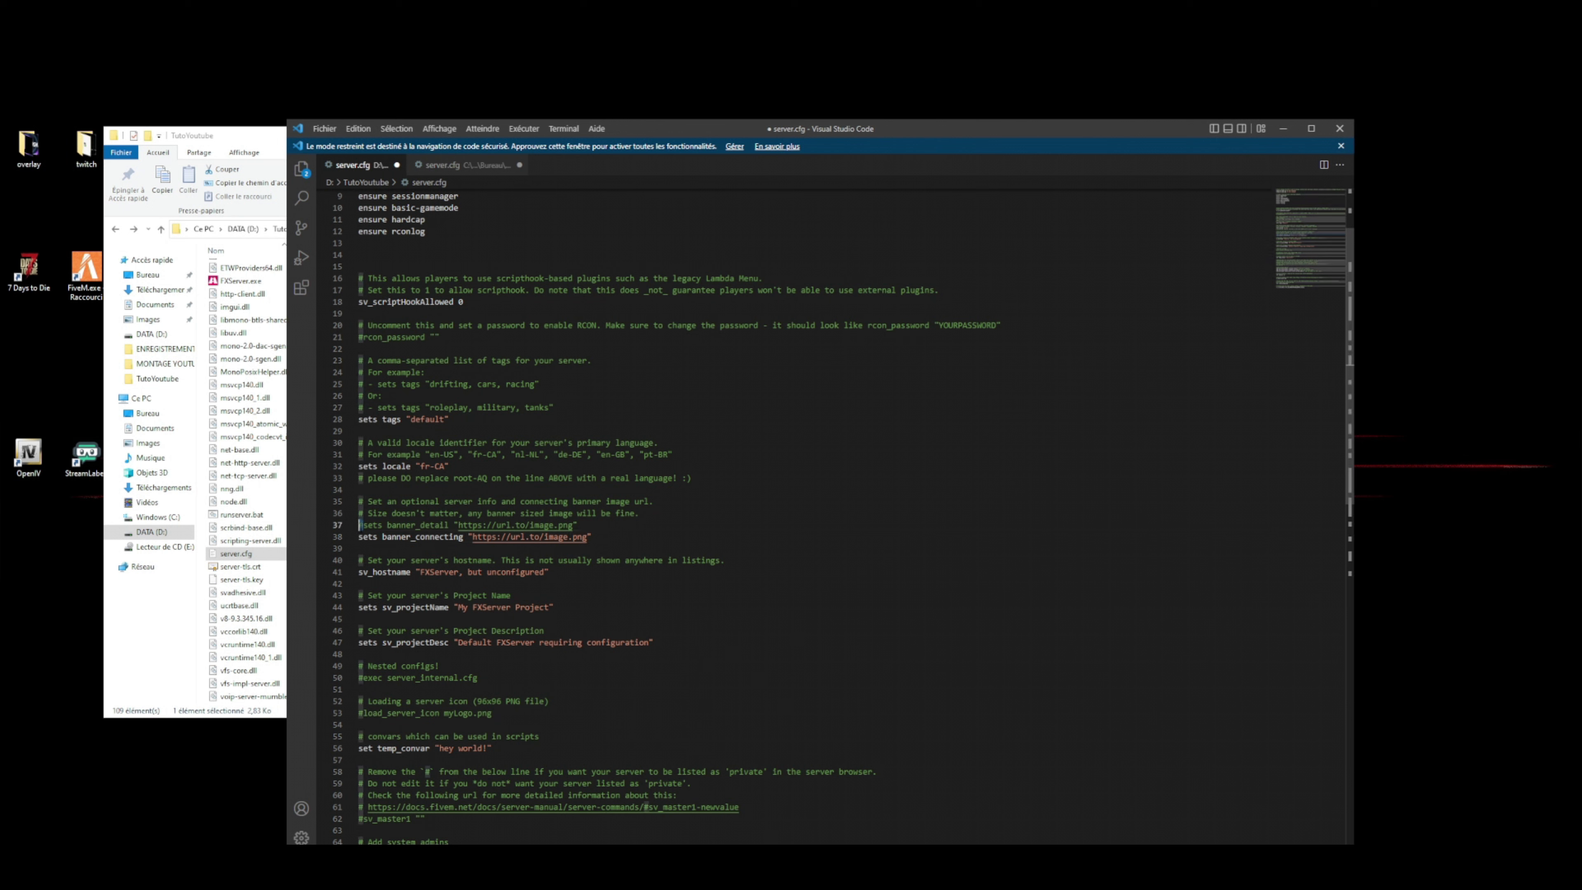
key(BackSpace)
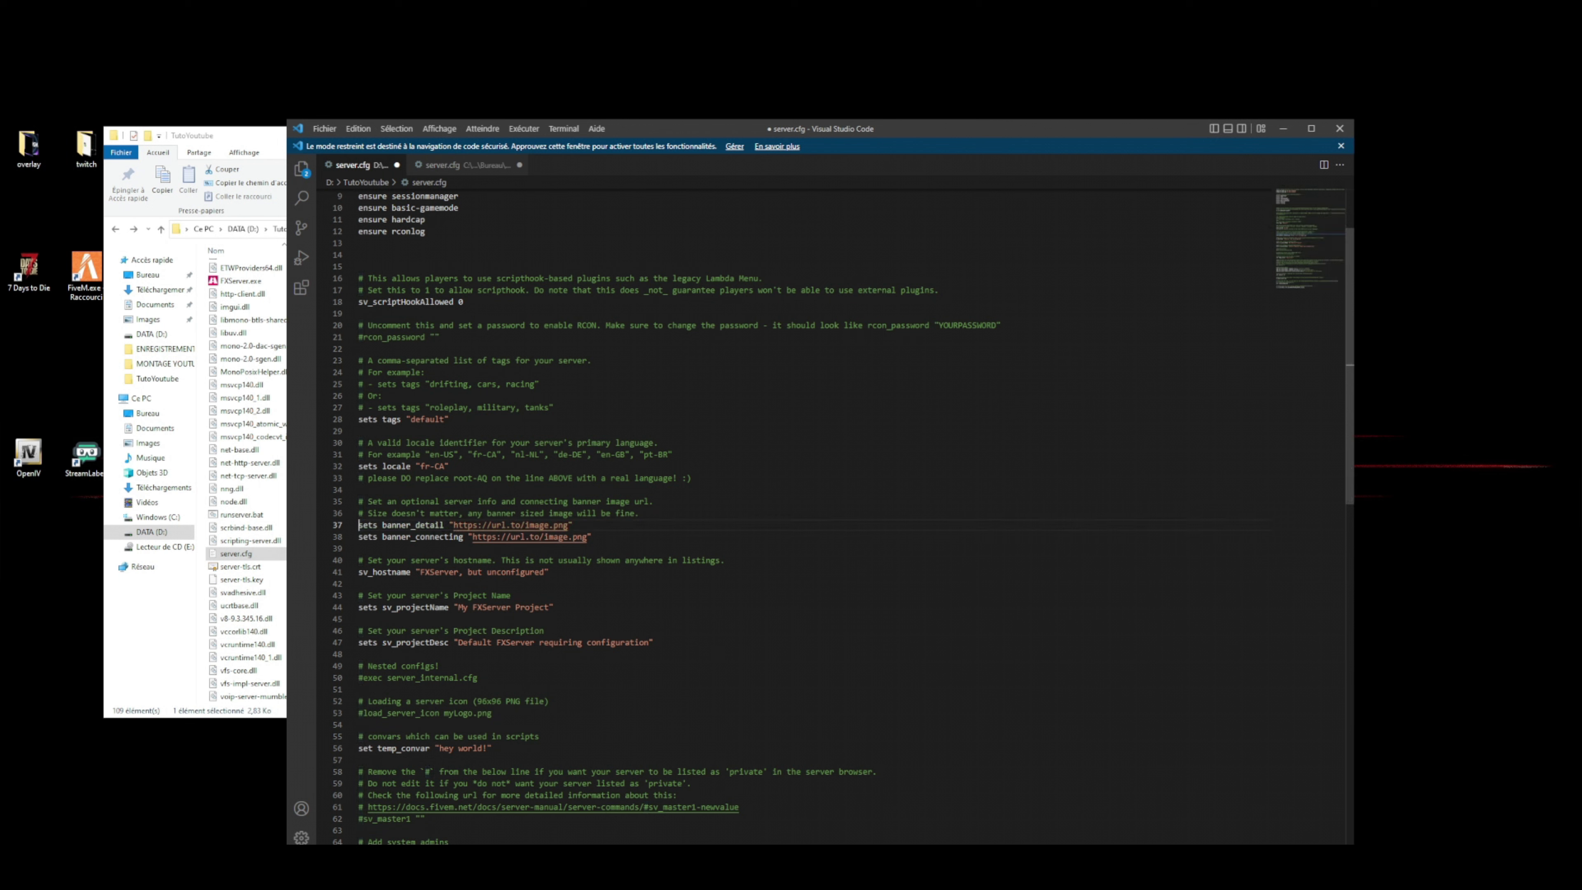
key(ctrl+z)
key(ctrl+z)
Set both the sv_hostname and sv_projectName values in server.cfg to "Tuto Youtube"
scroll(834, 517, down, 2)
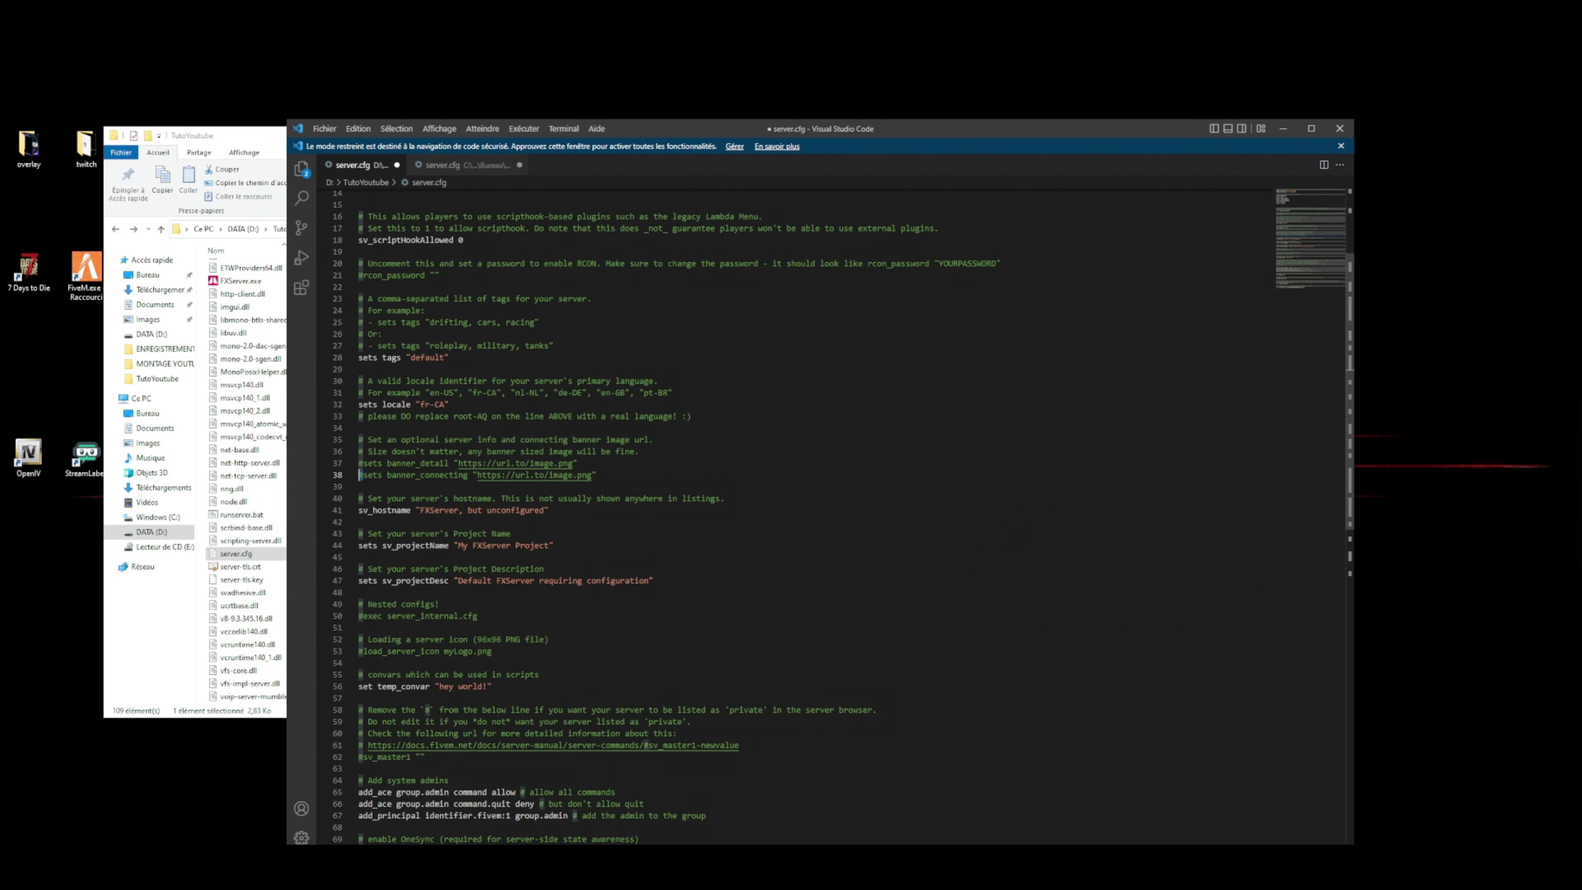
drag(420, 510, 544, 509)
text(Tuto Yo)
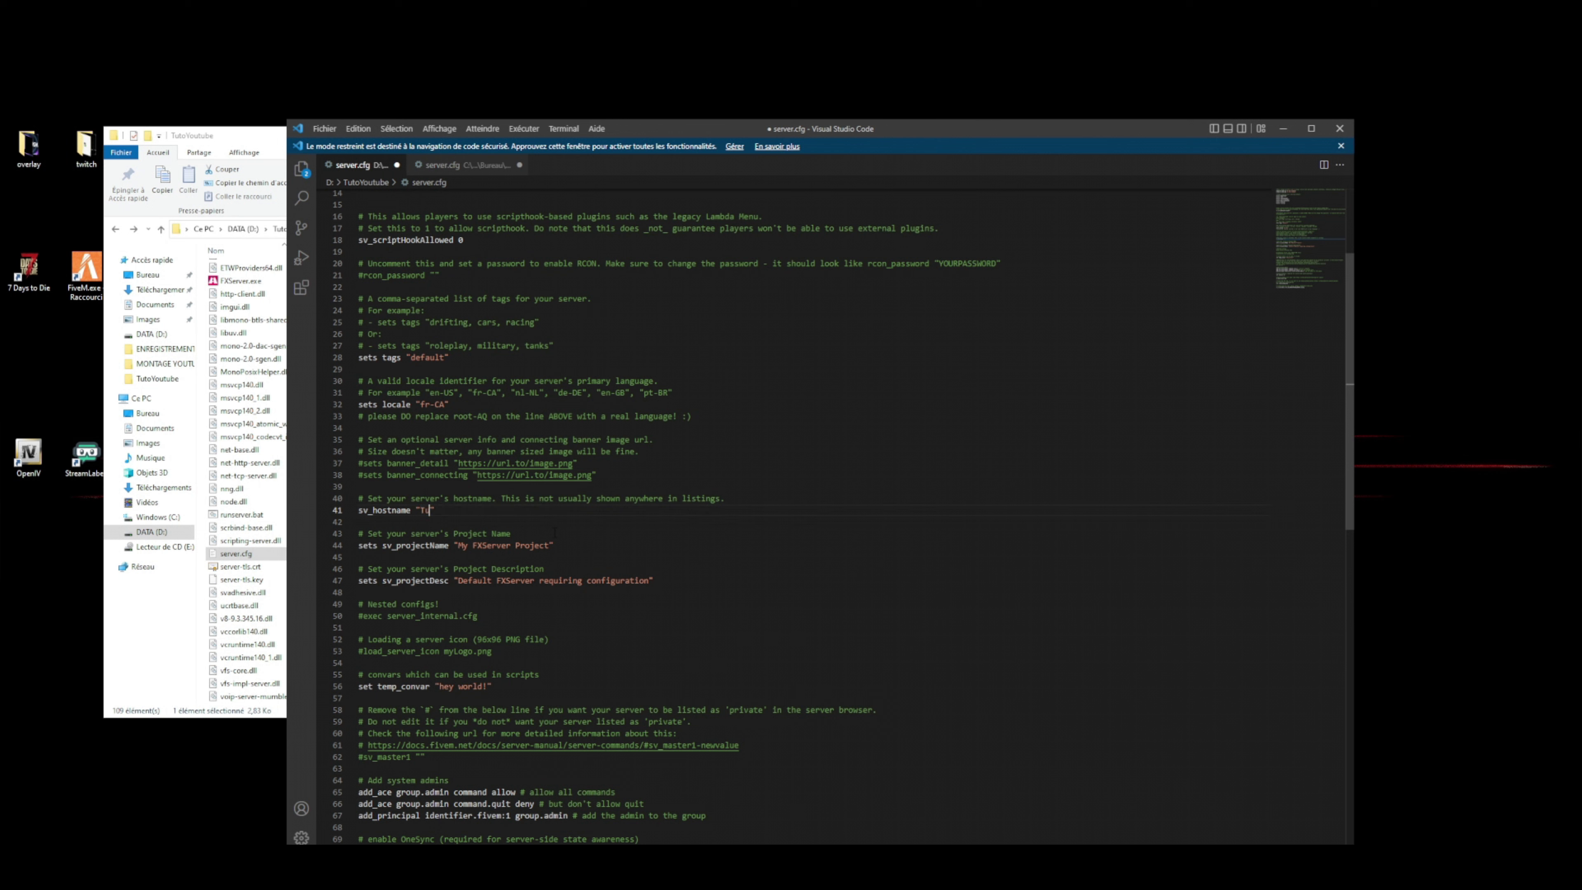
text(utube)
drag(459, 545, 548, 546)
text(Tuto Youtube)
Set the sv_projectDesc value in server.cfg to "Serveur RP en construction"
drag(461, 580, 650, 580)
text(Serveur RP )
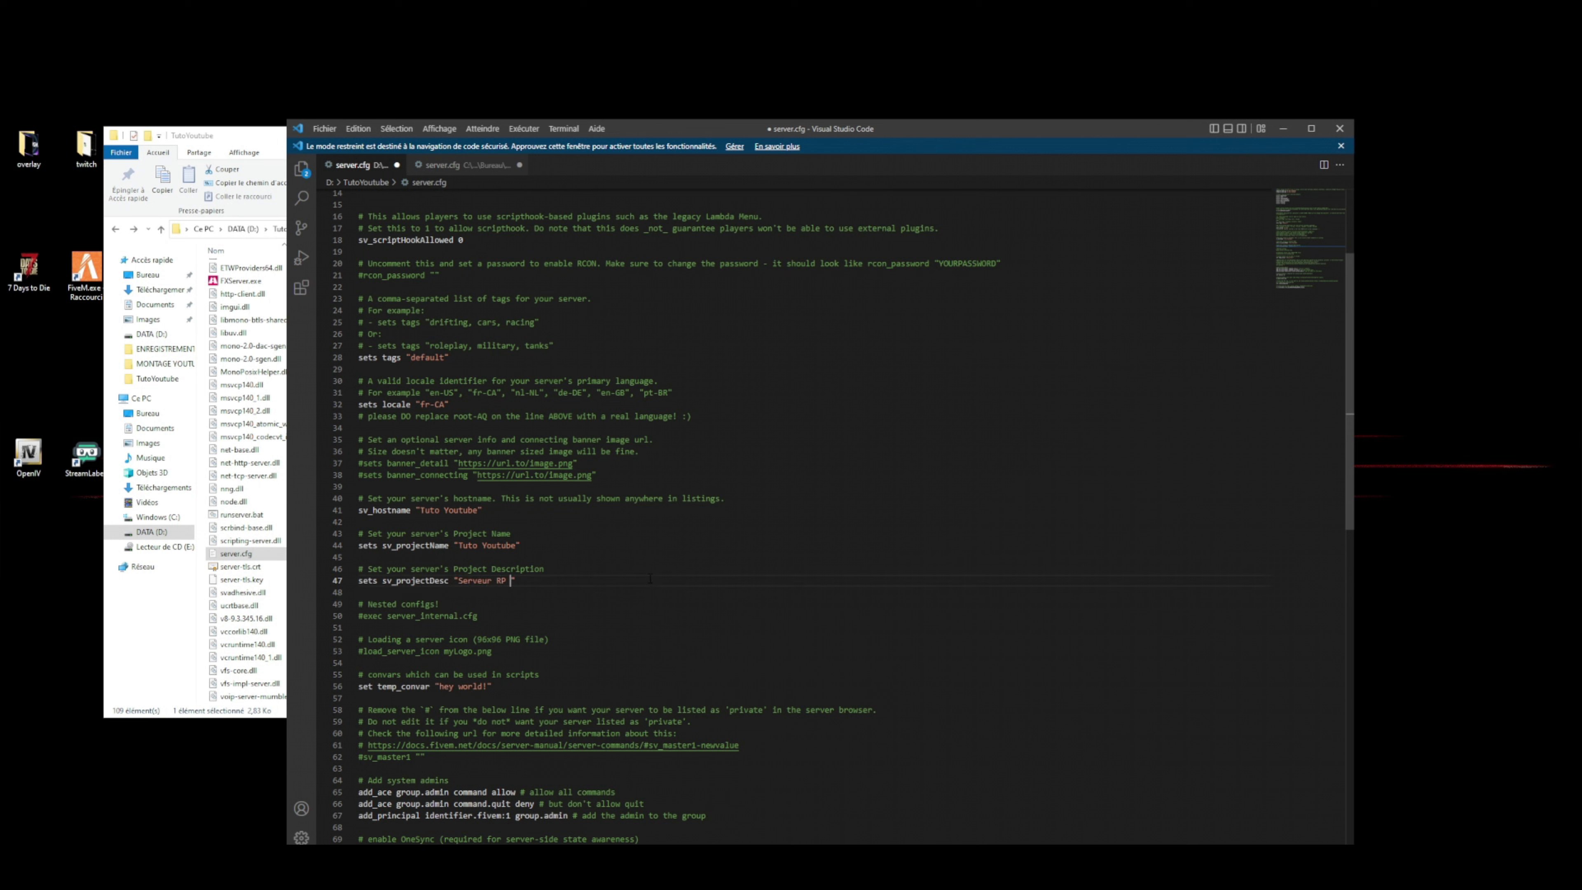
text(en construction)
Review the server icon, system admin and player slot limit settings in server.cfg
scroll(649, 578, down, 8)
click(360, 373)
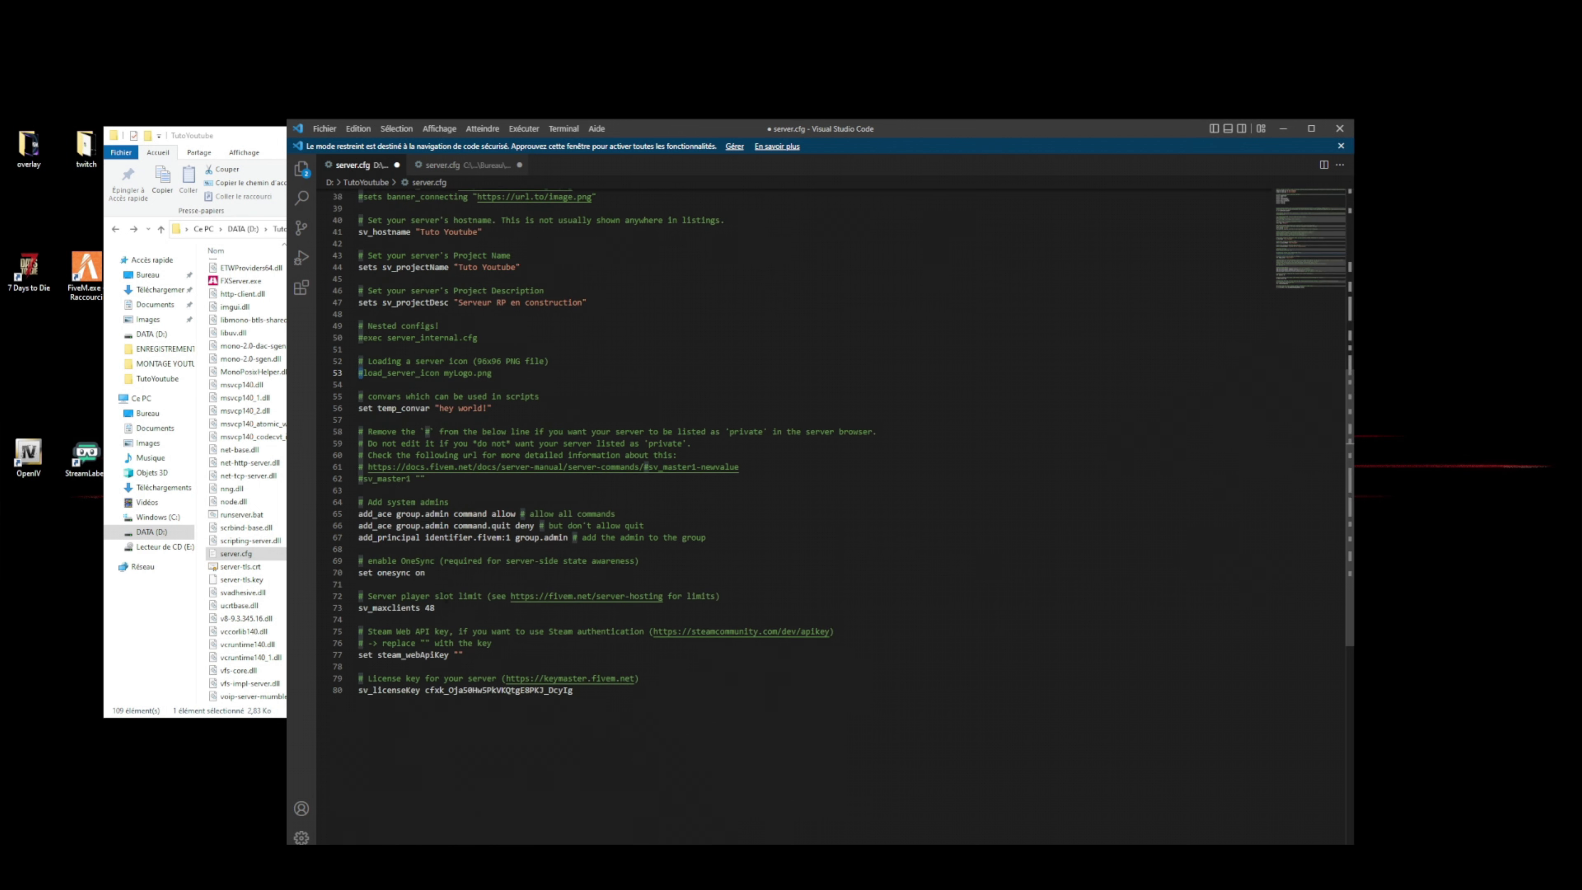
drag(359, 514, 697, 537)
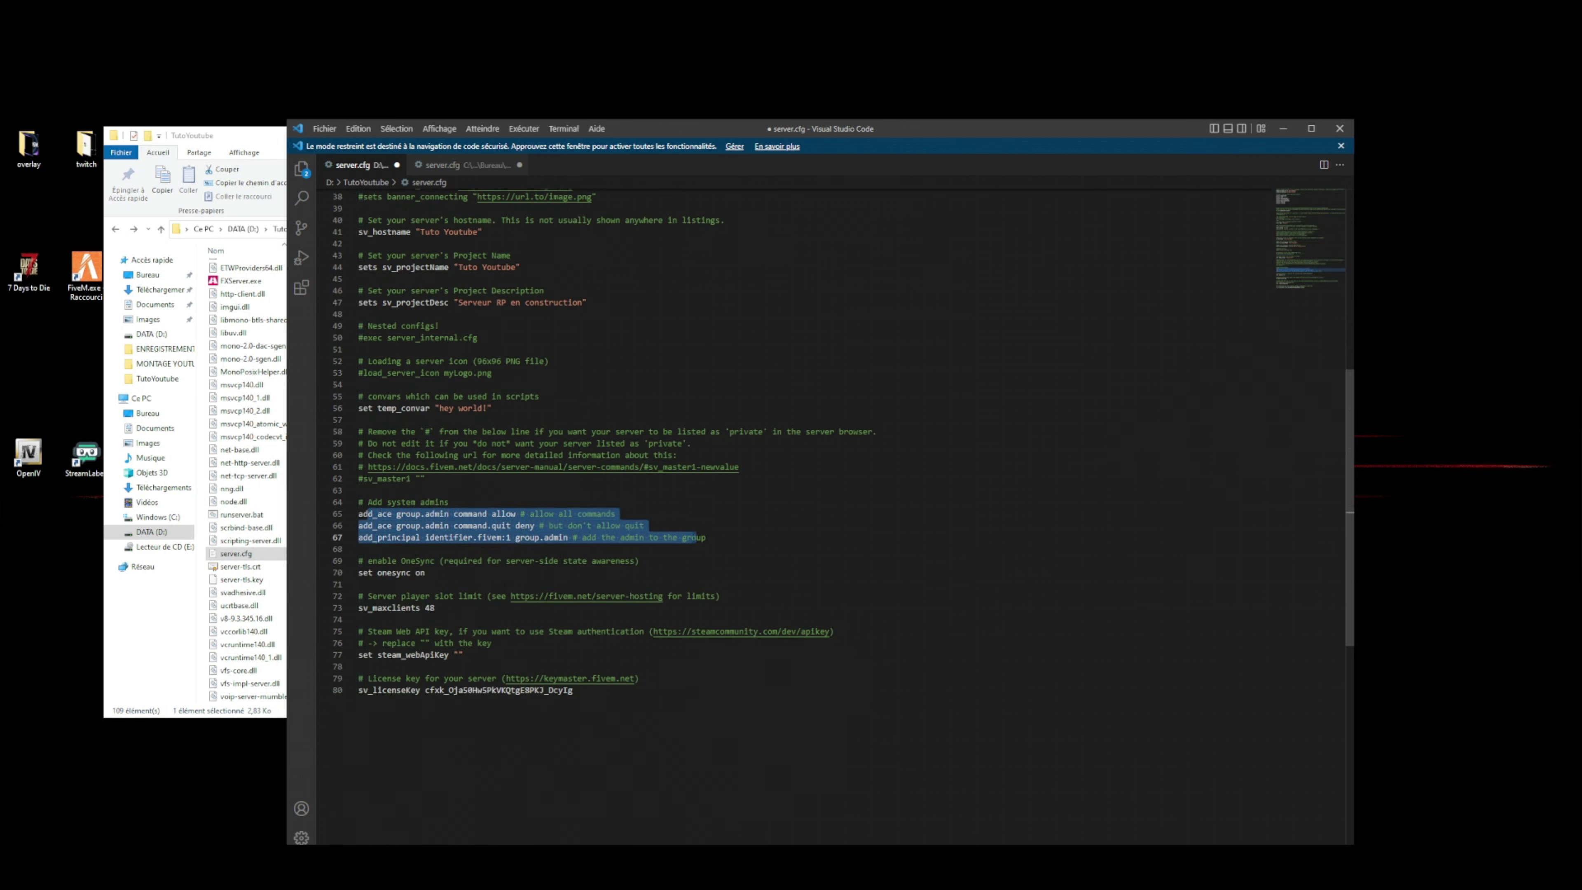
click(541, 544)
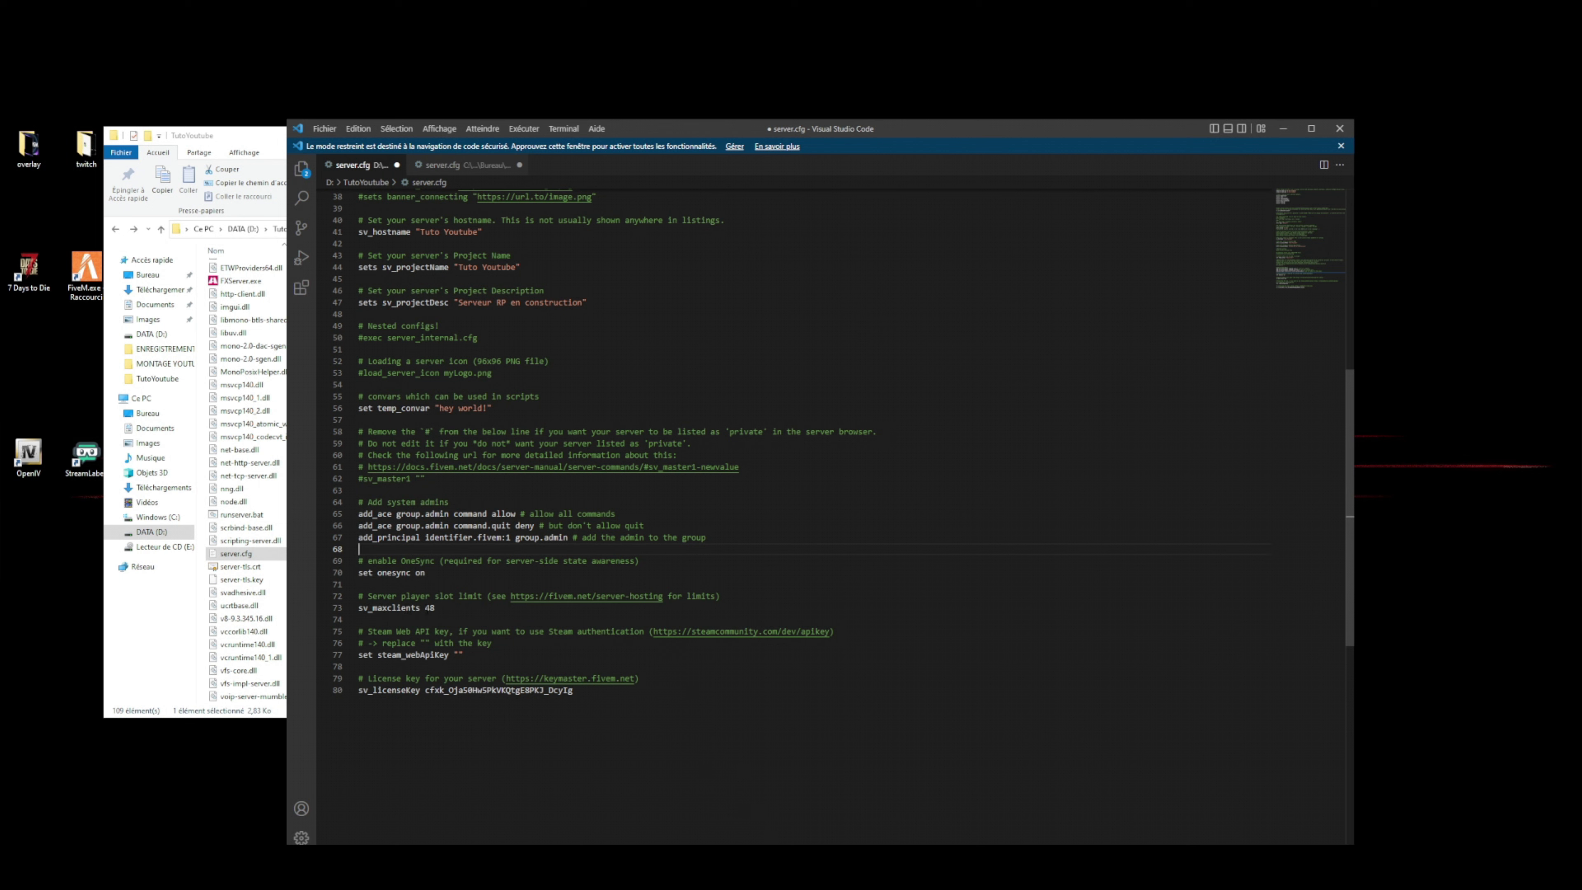
drag(425, 607, 435, 608)
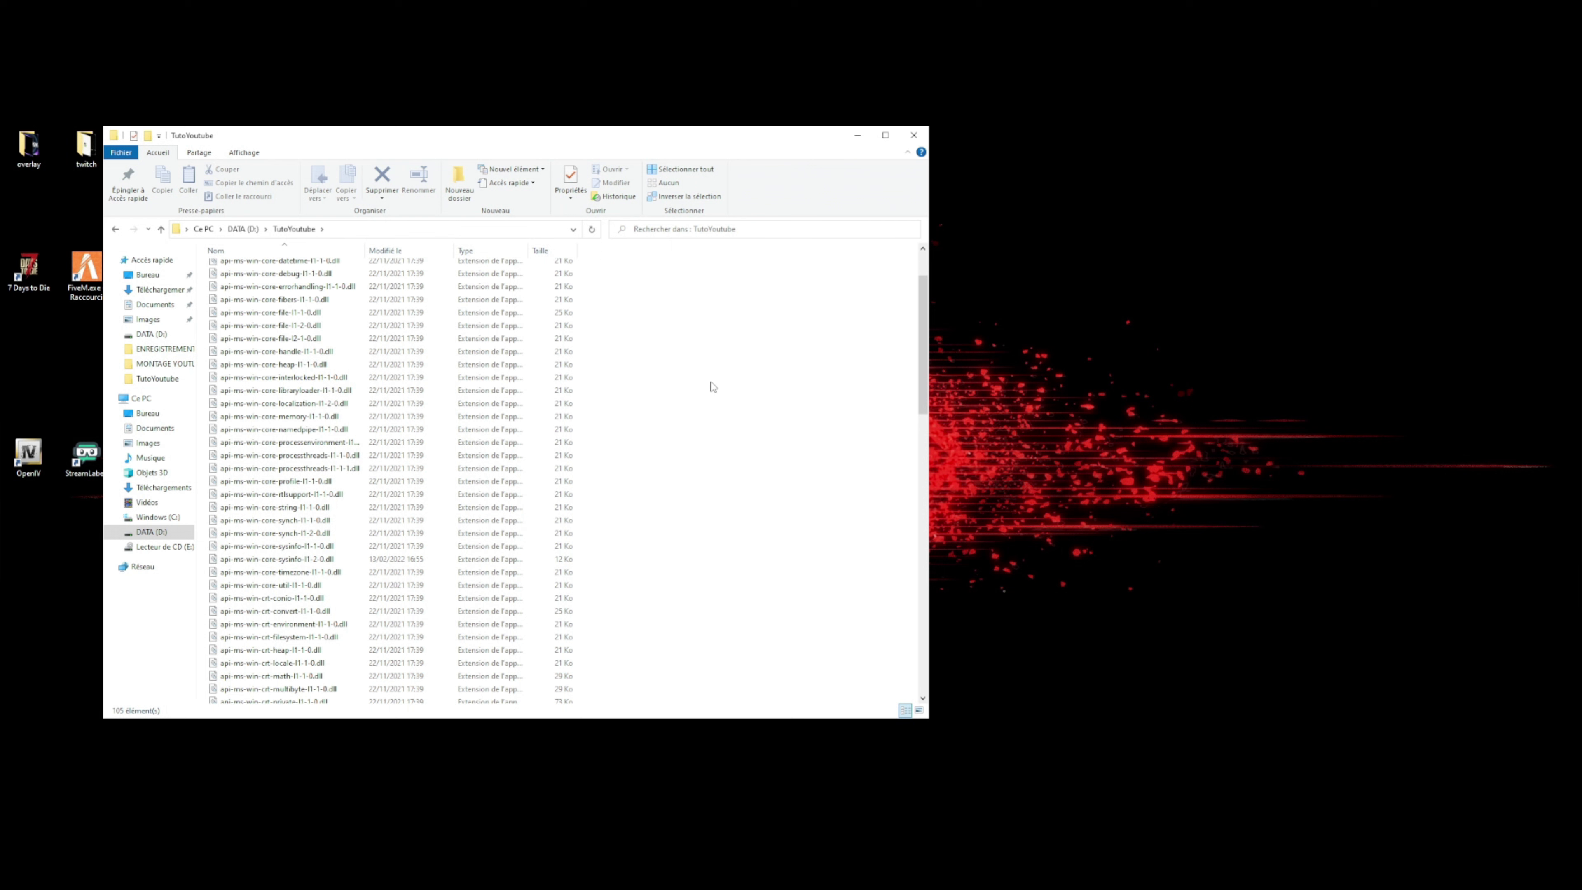
Create a new text document in the TutoYoutube folder and name it runserver.bat, accepting the extension change
right_click(713, 386)
mouse_move(763, 531)
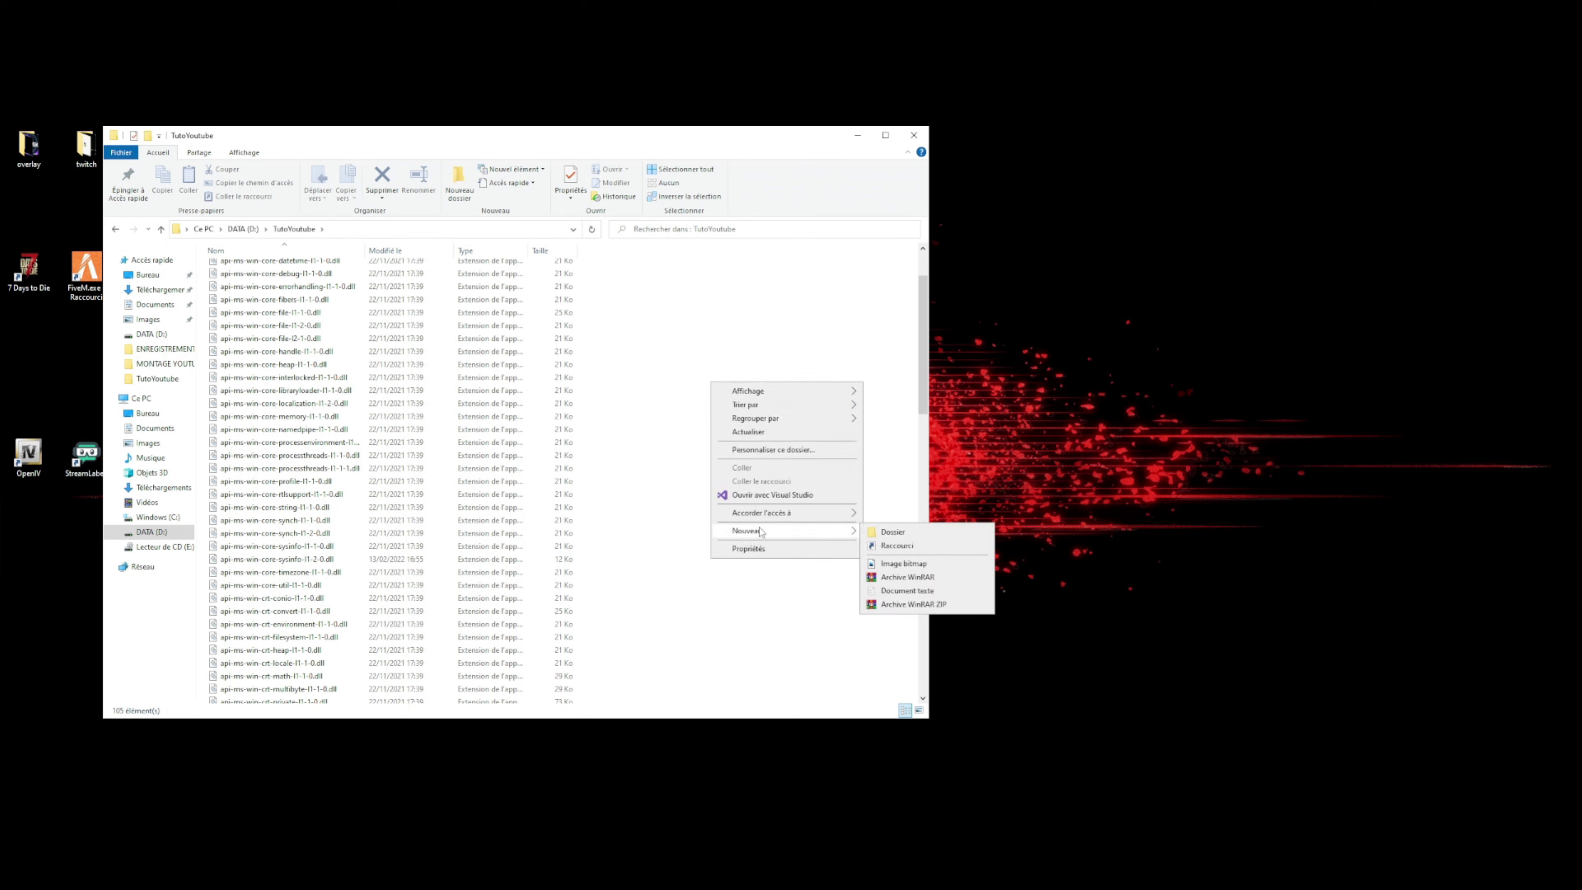
click(908, 591)
text(runserver)
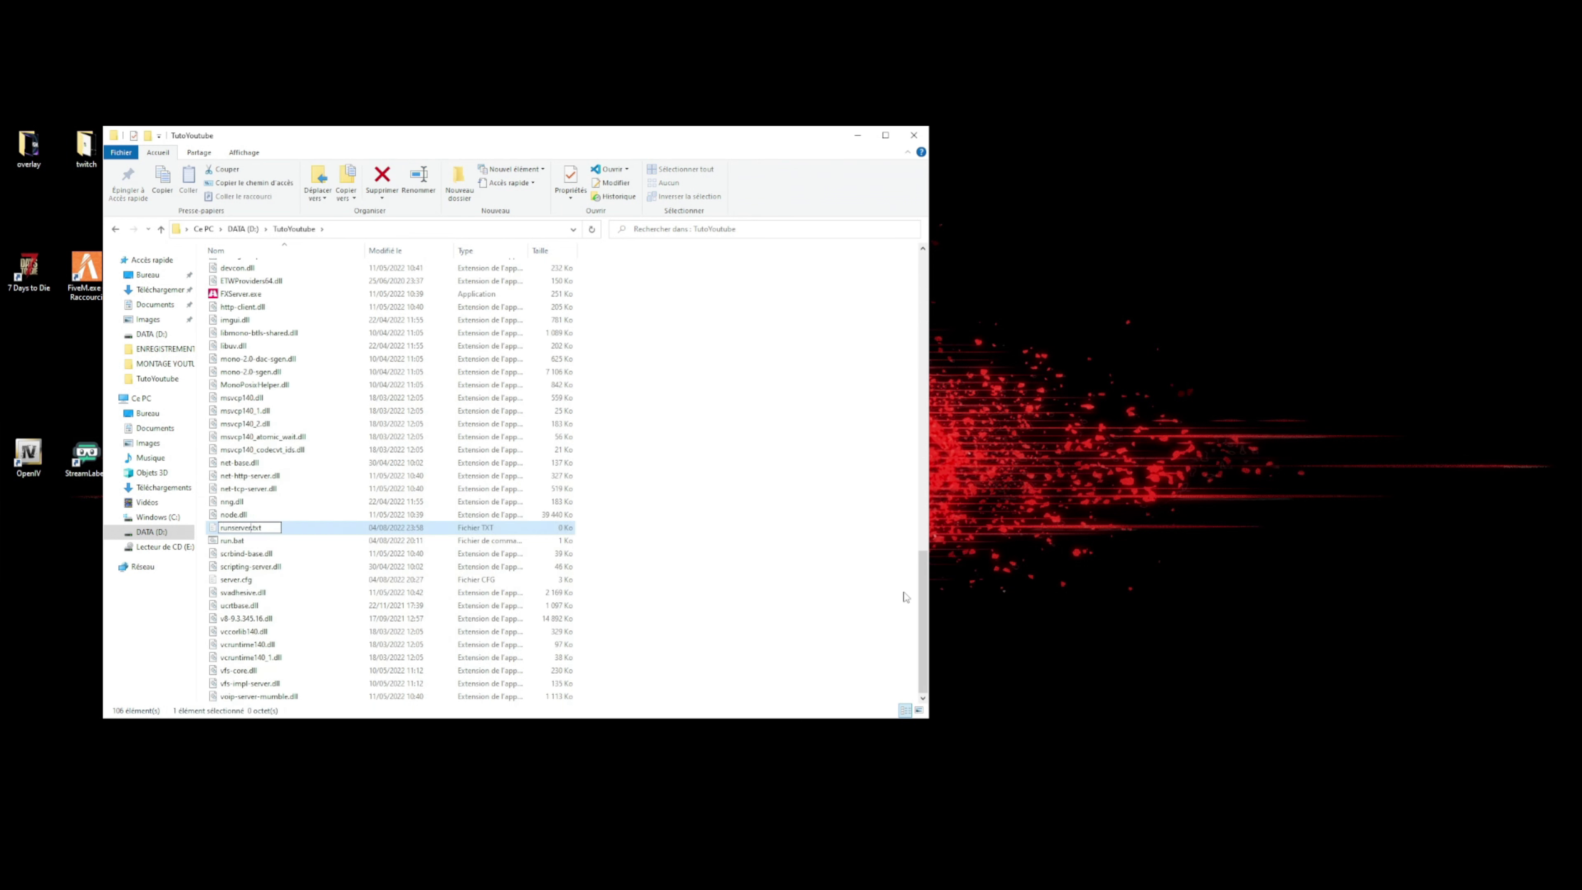
text(.bat)
key(Delete)
key(Delete)
key(Delete)
key(Return)
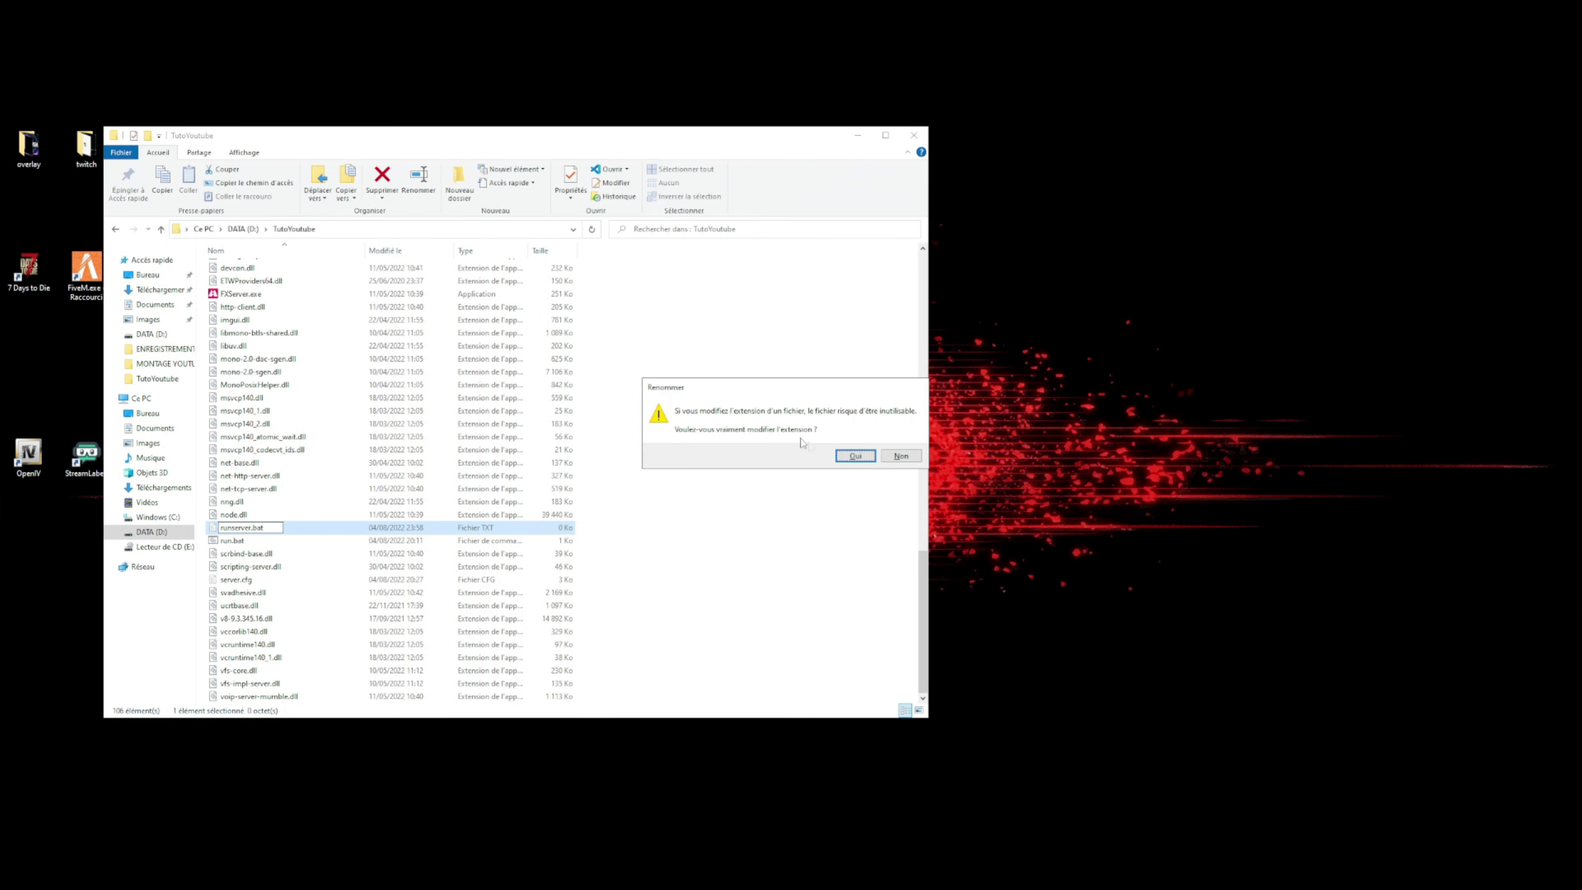
click(856, 458)
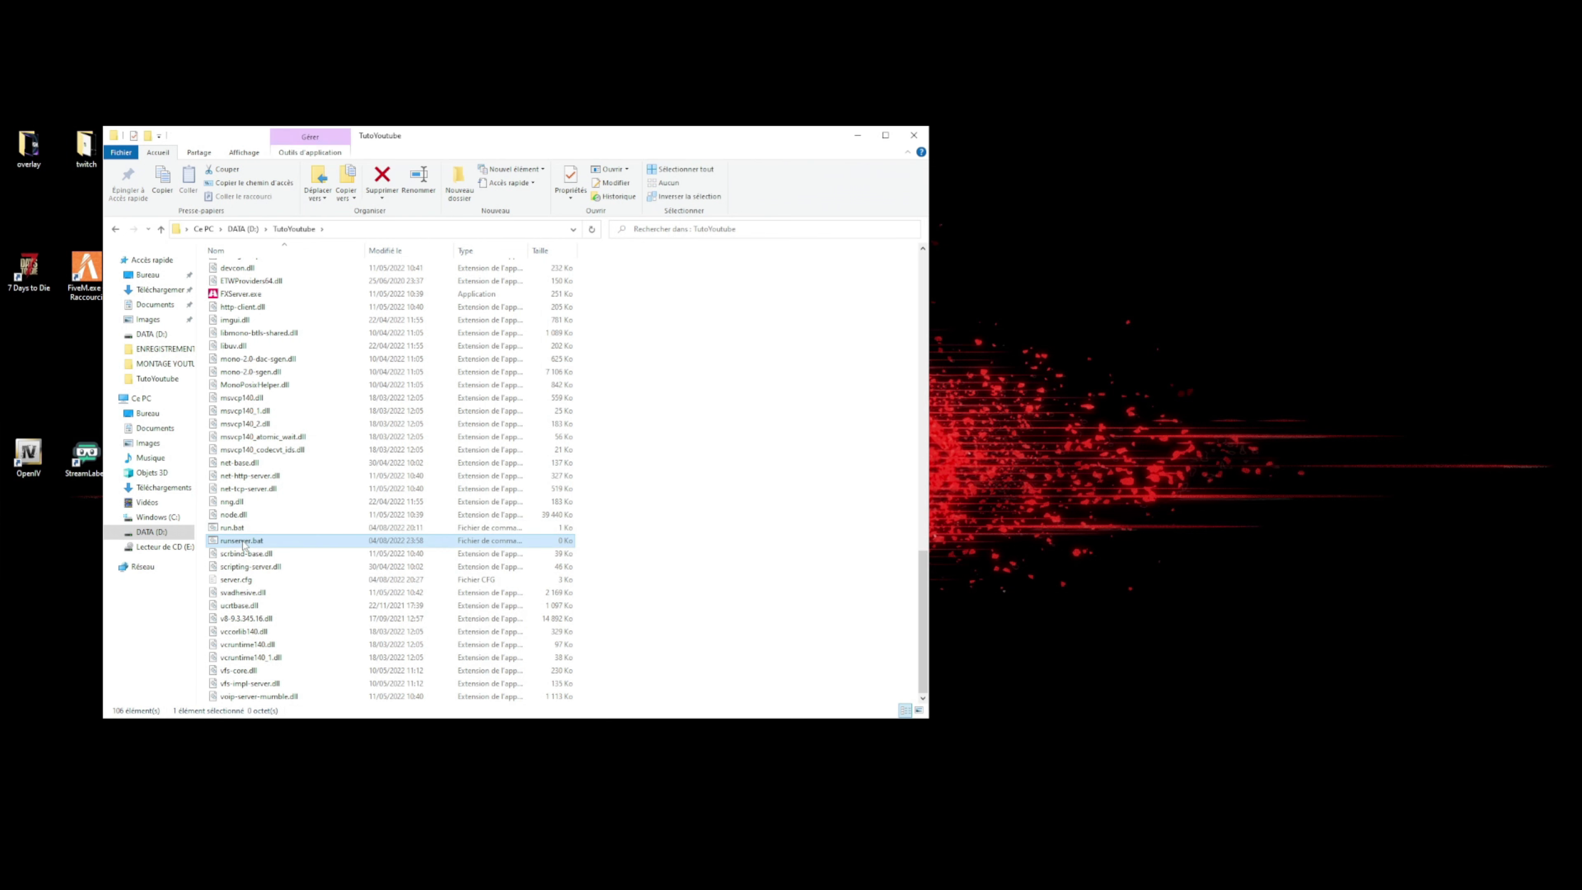
right_click(243, 546)
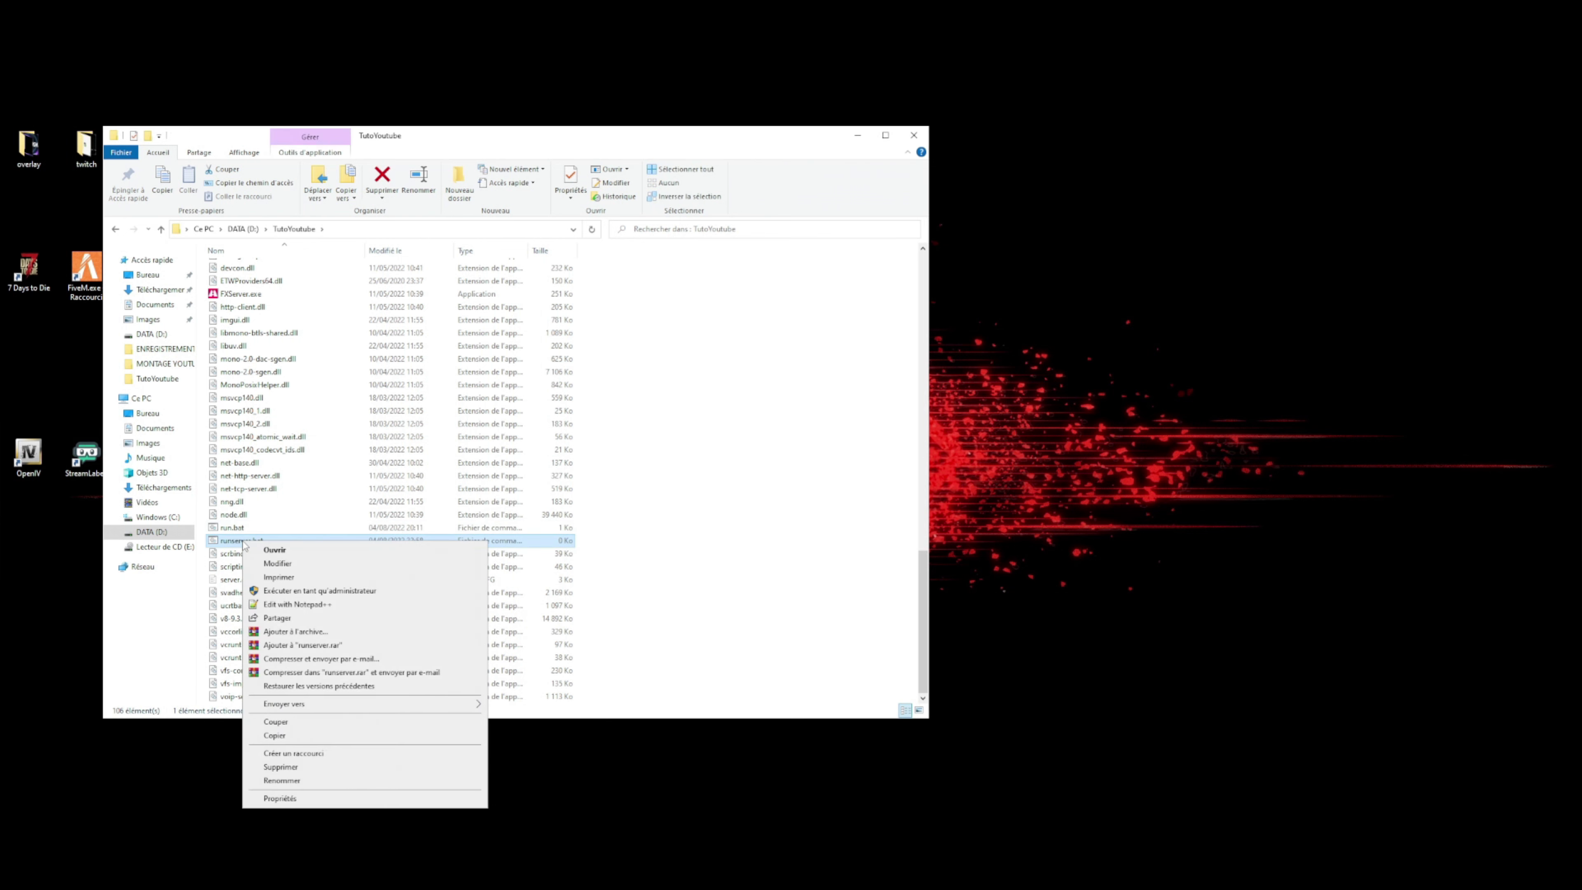
click(279, 604)
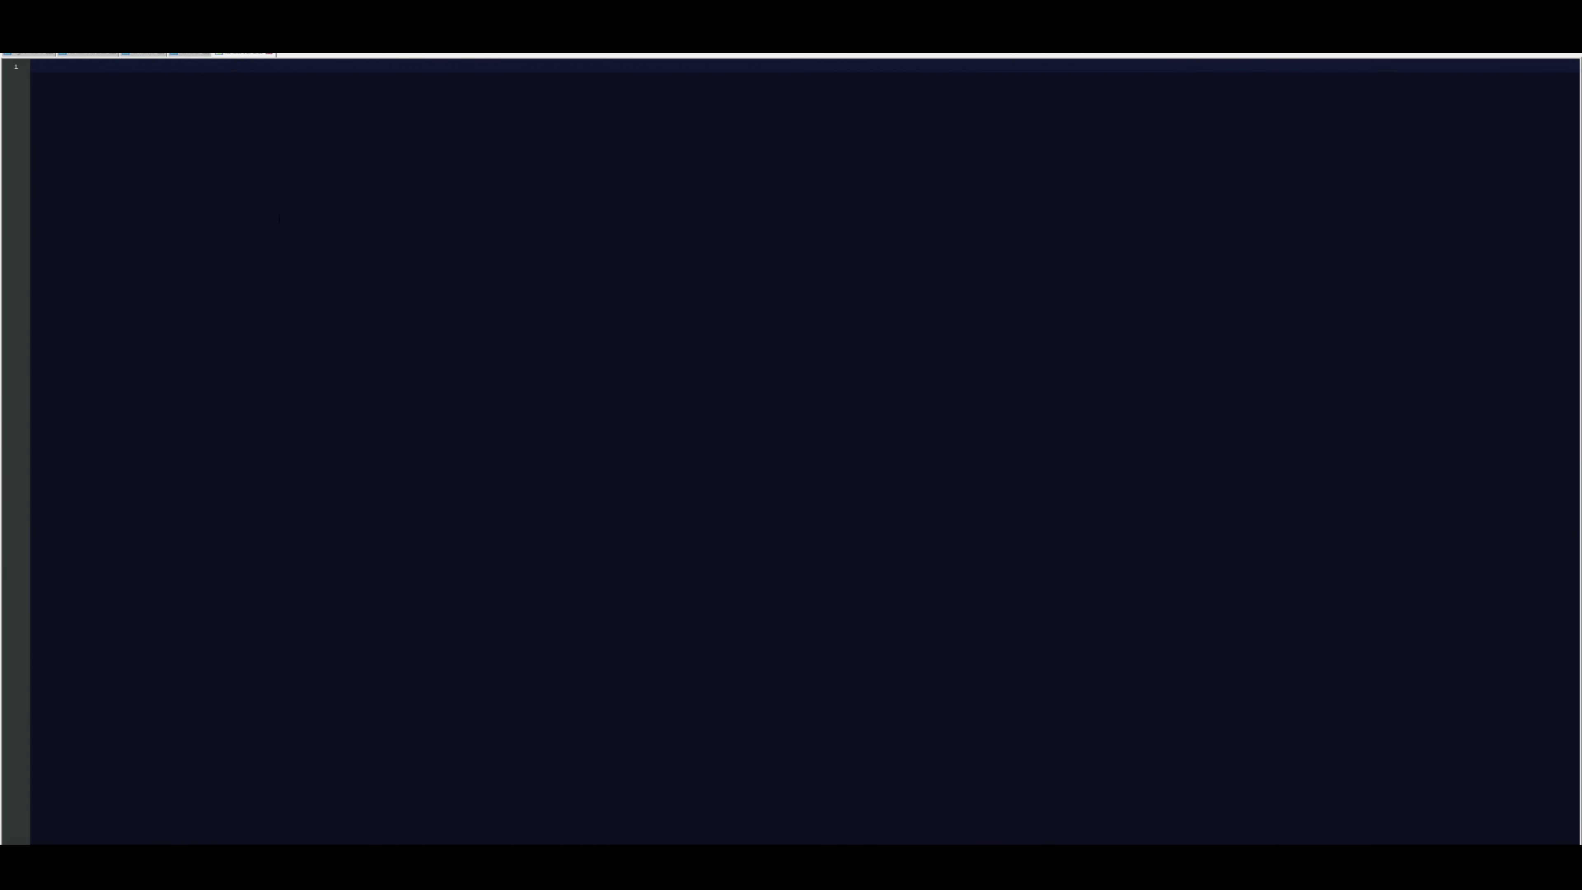
text(@echo OFF RMDIR /s /q "D:\FXServer\cache\files"  cd /d D:\FXServer D:\FXServer\FXServer.exe +exec server.cfg)
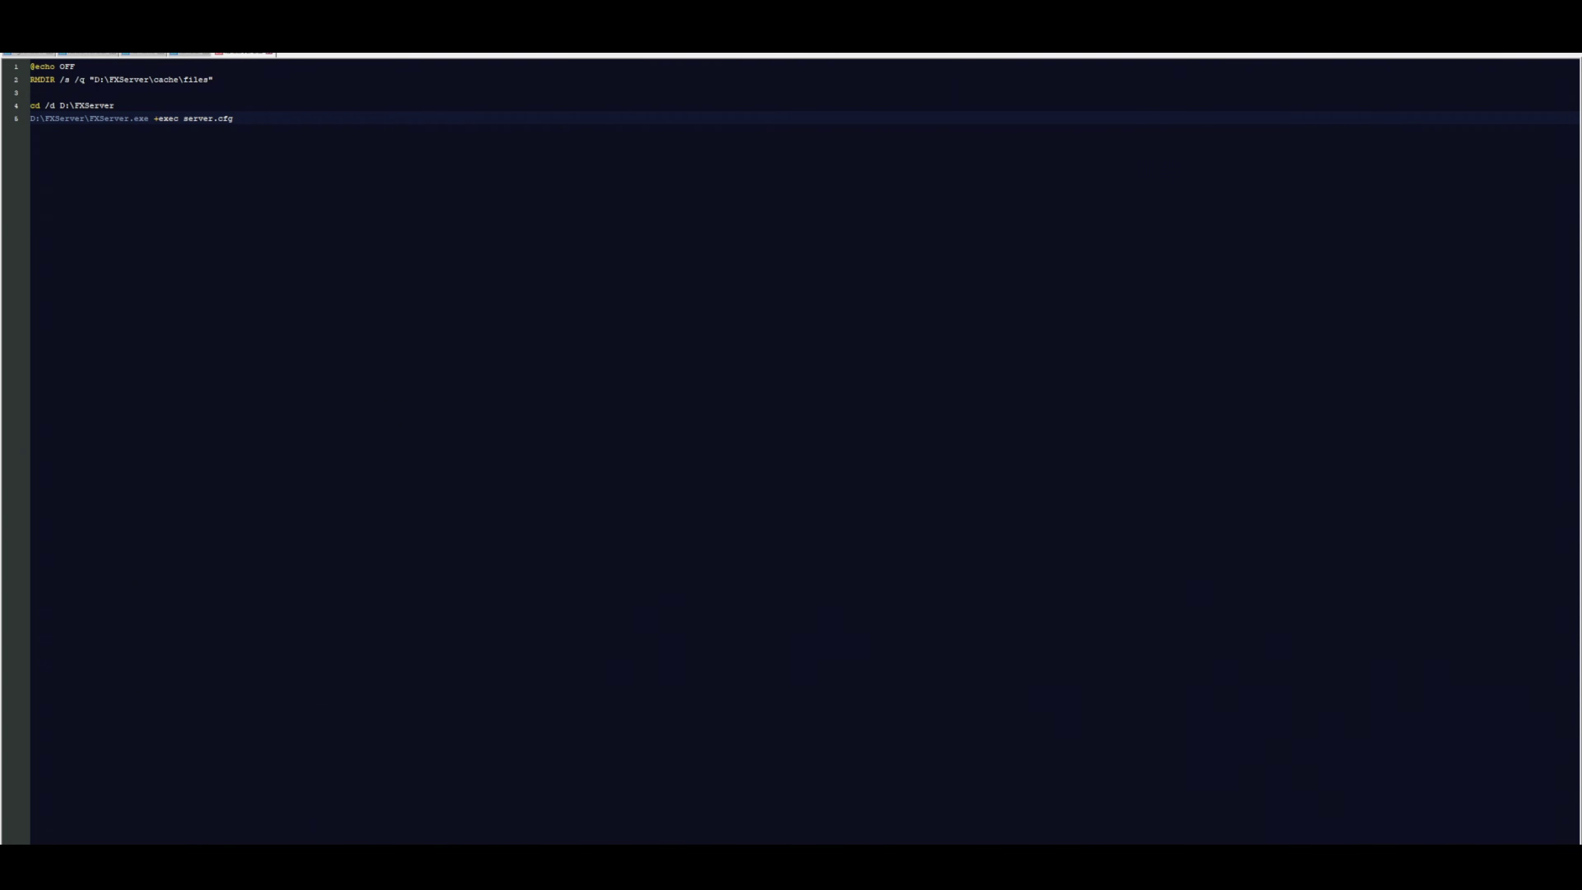
Replace the FXServer folder name with TutoYoutube in the RMDIR line's cache path
key(Right)
key(Right)
key(Right)
key(shift+Right)
key(shift+Right)
key(shift+Right)
key(shift+Right)
key(shift+Right)
key(shift+Right)
key(shift+Right)
key(shift+Right)
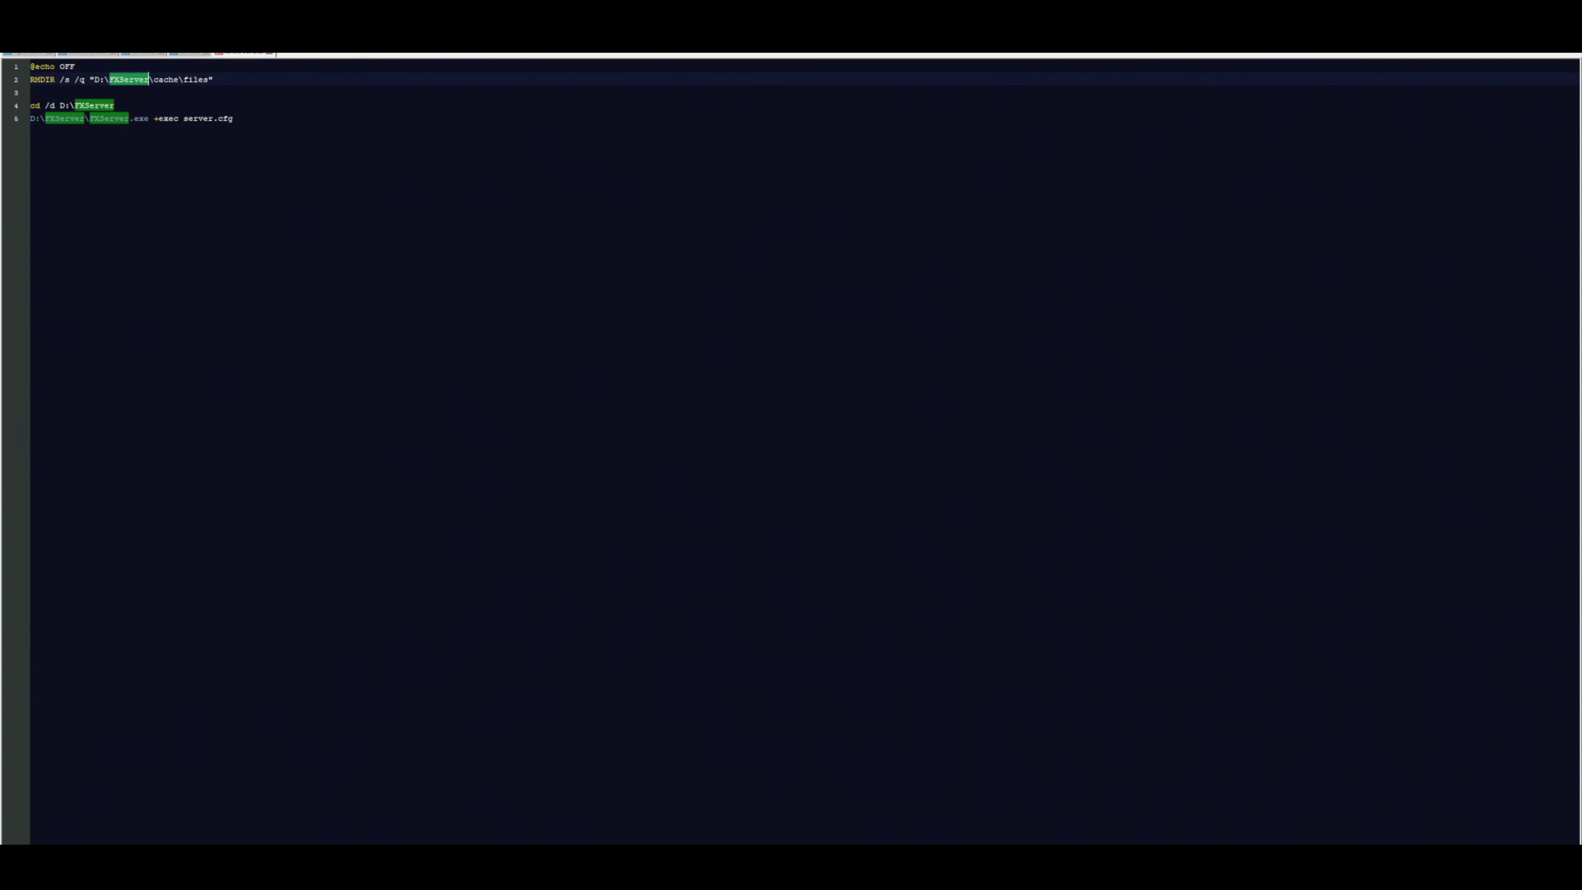
text(TutoYou)
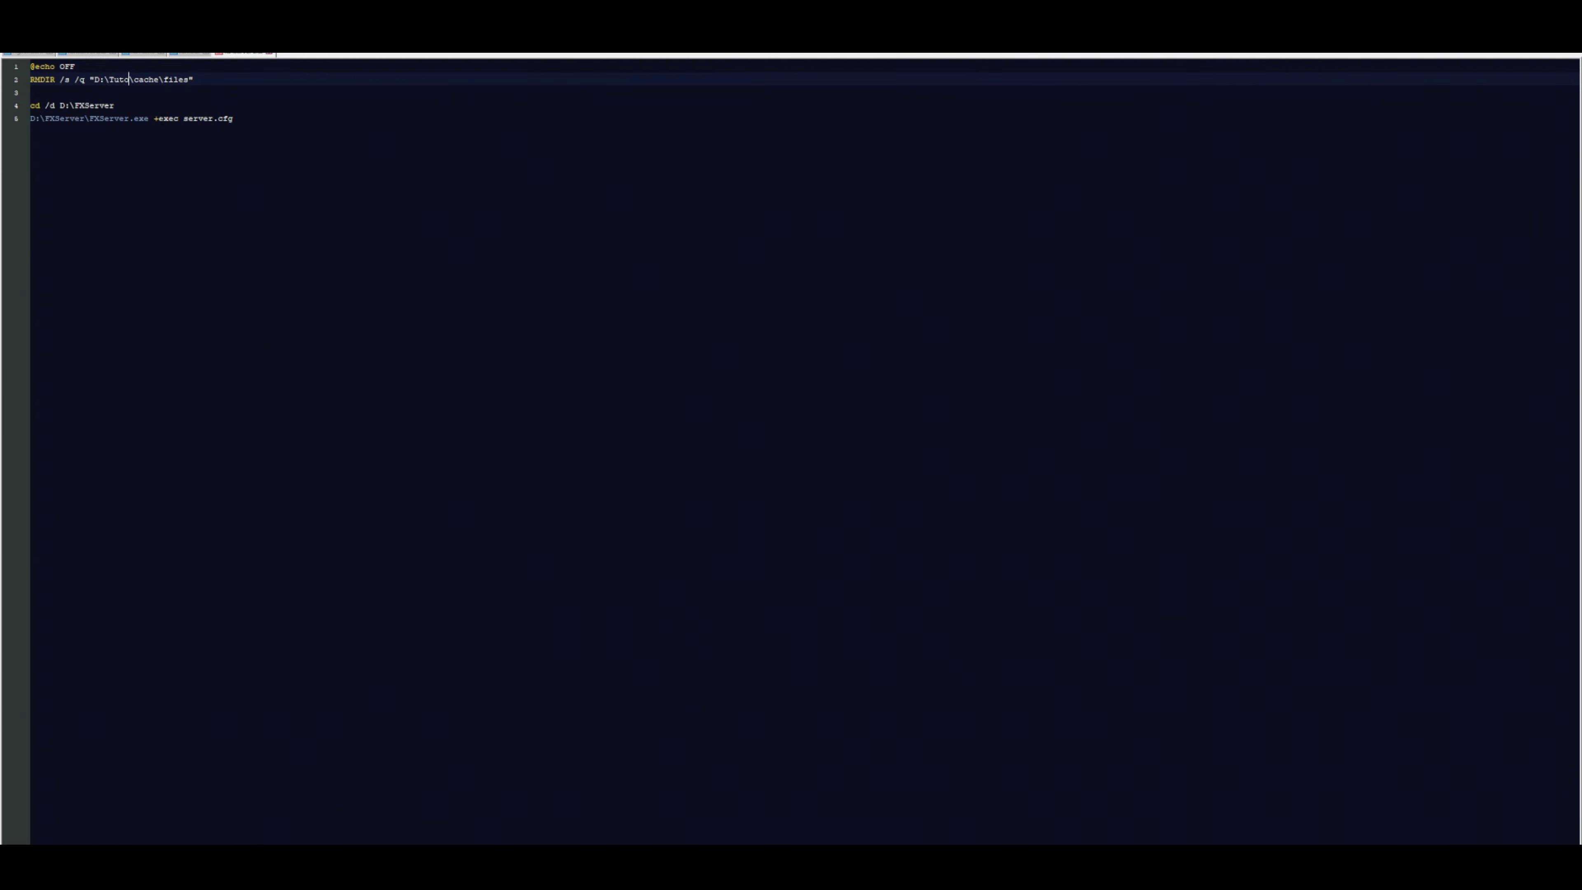
text(tube)
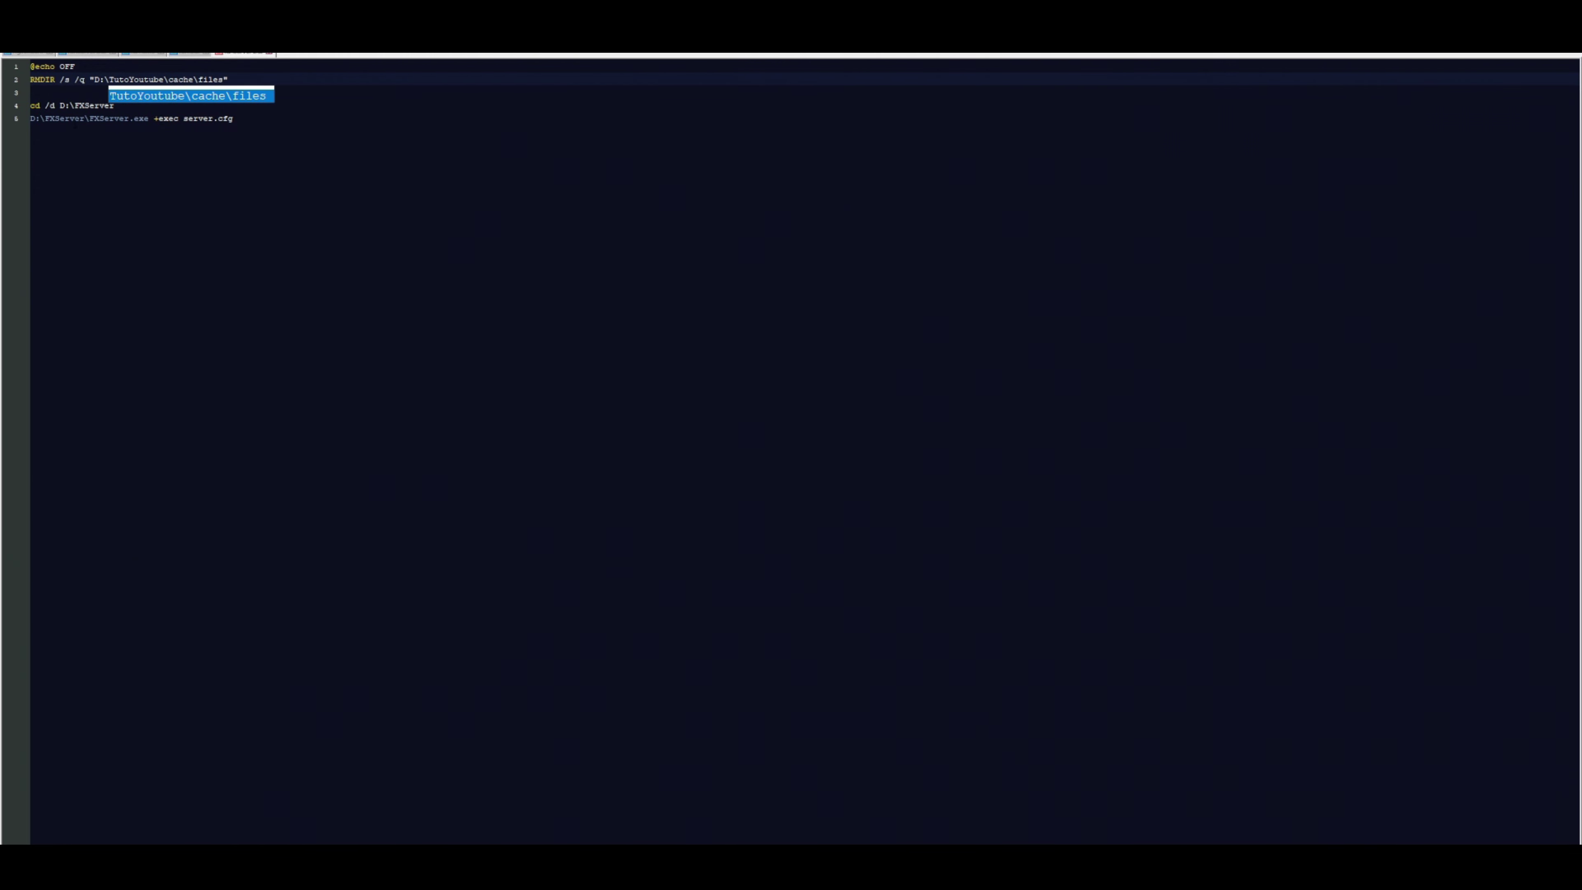
Change the cd path to D:\TutoYoutube and the executable path in the last line to D:\TutoYoutube\FXServer.exe
drag(74, 105, 114, 109)
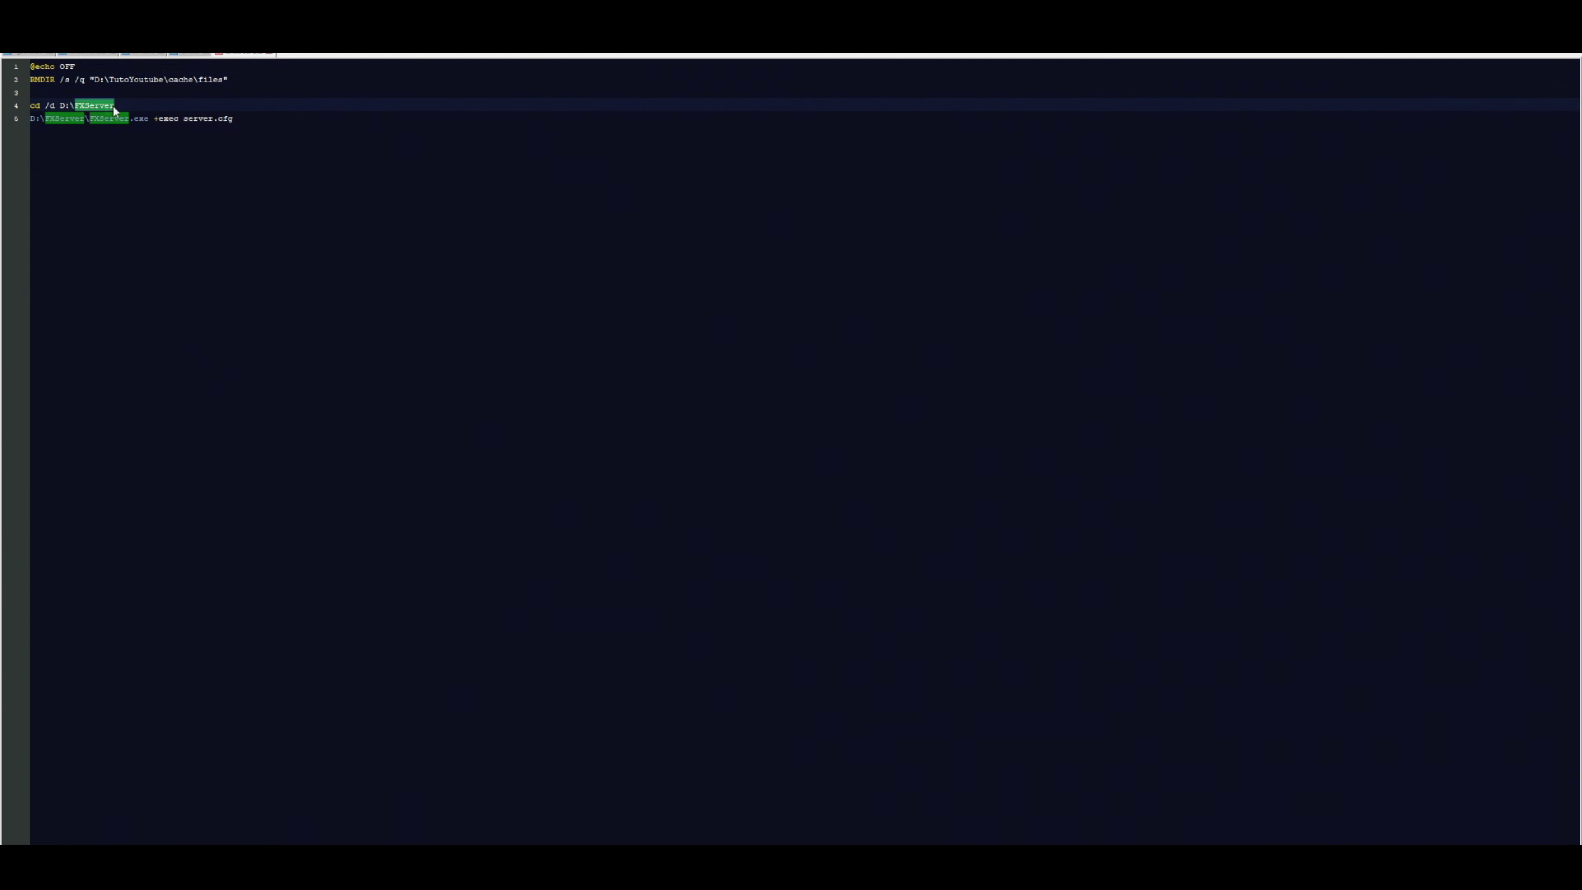
text(TutoY)
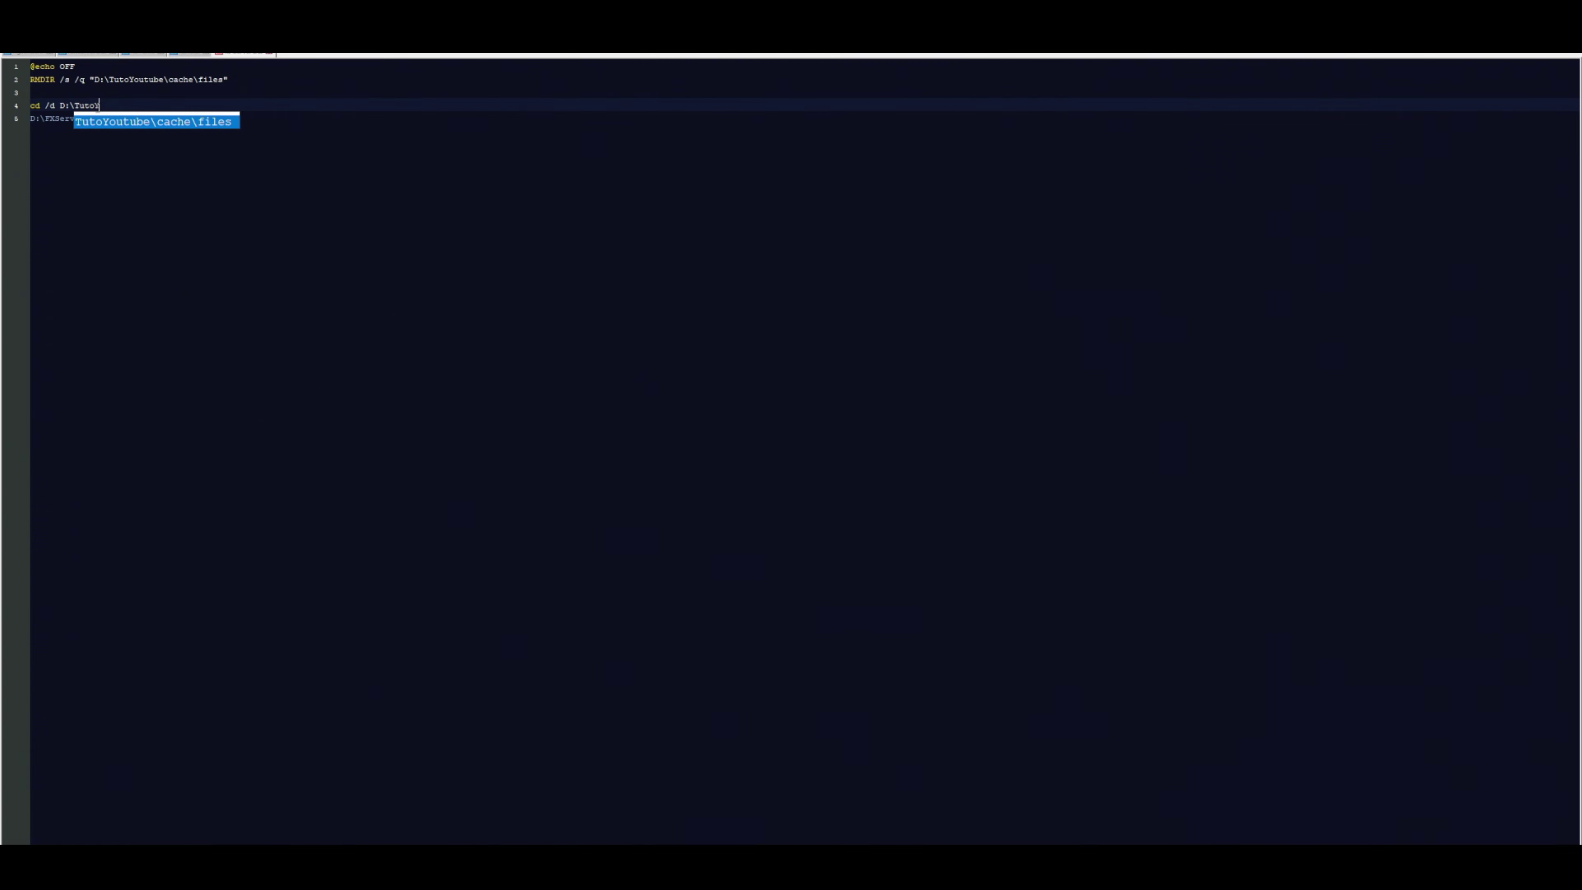
text(outube)
click(233, 118)
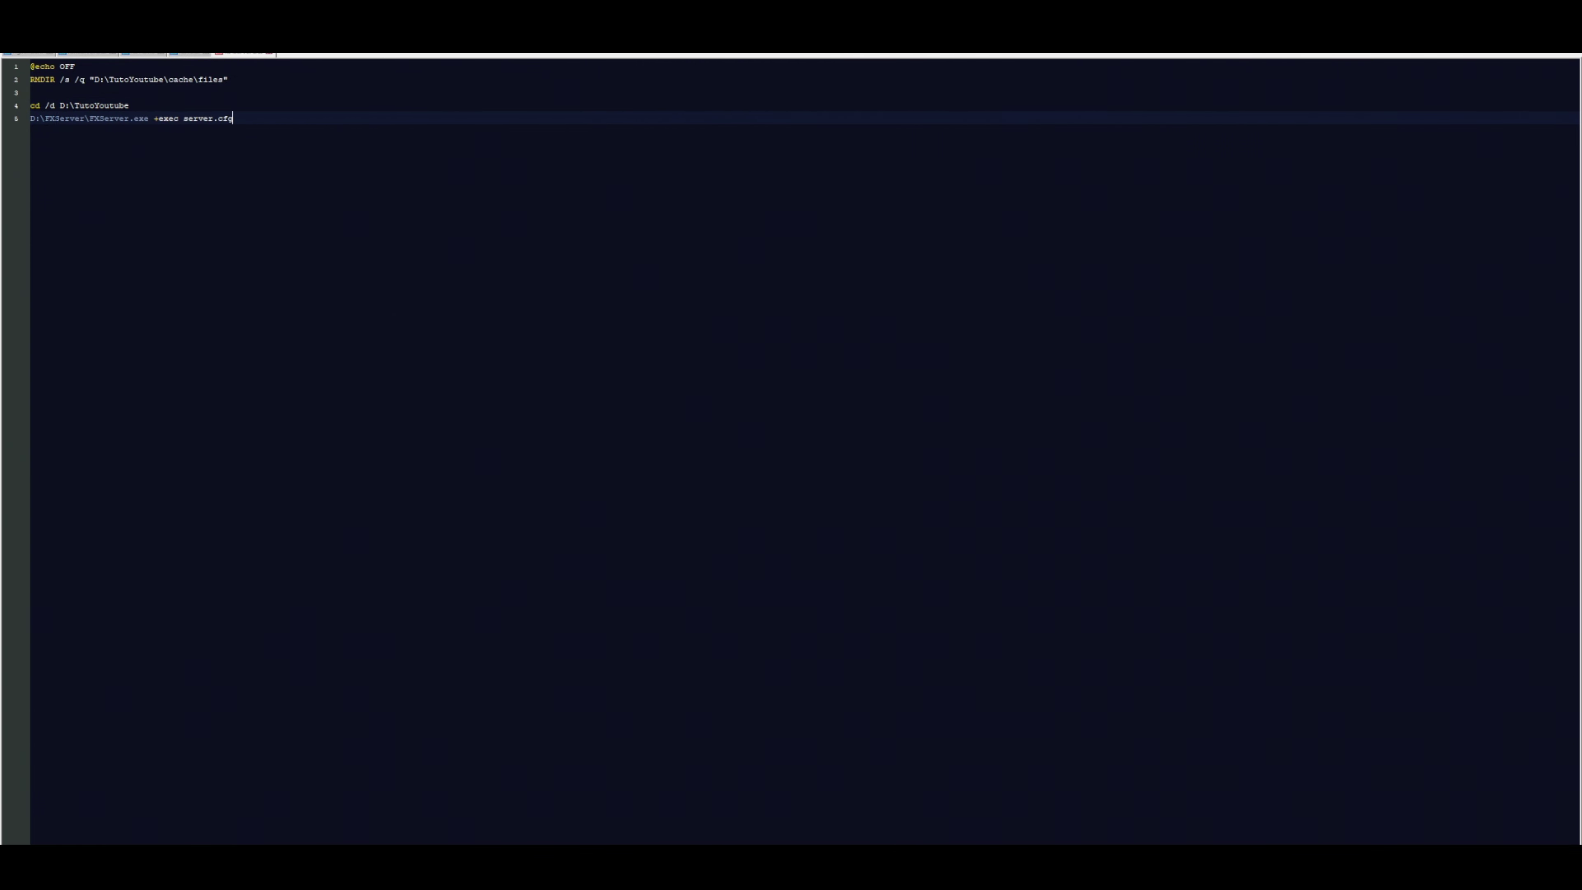
drag(45, 119, 84, 118)
text(TutoYou)
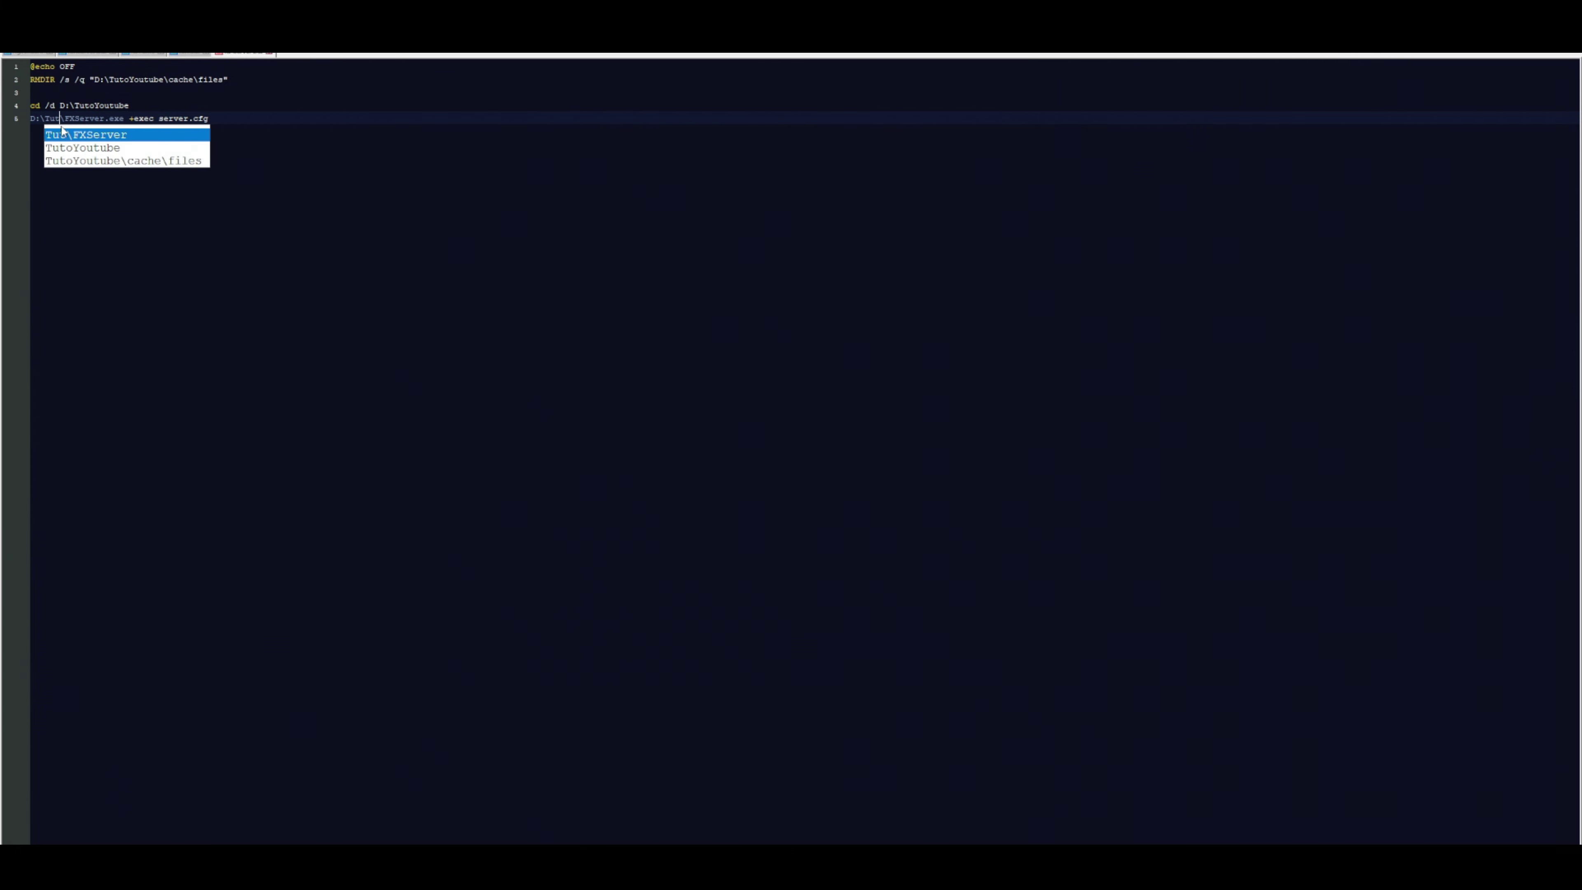
text(tube)
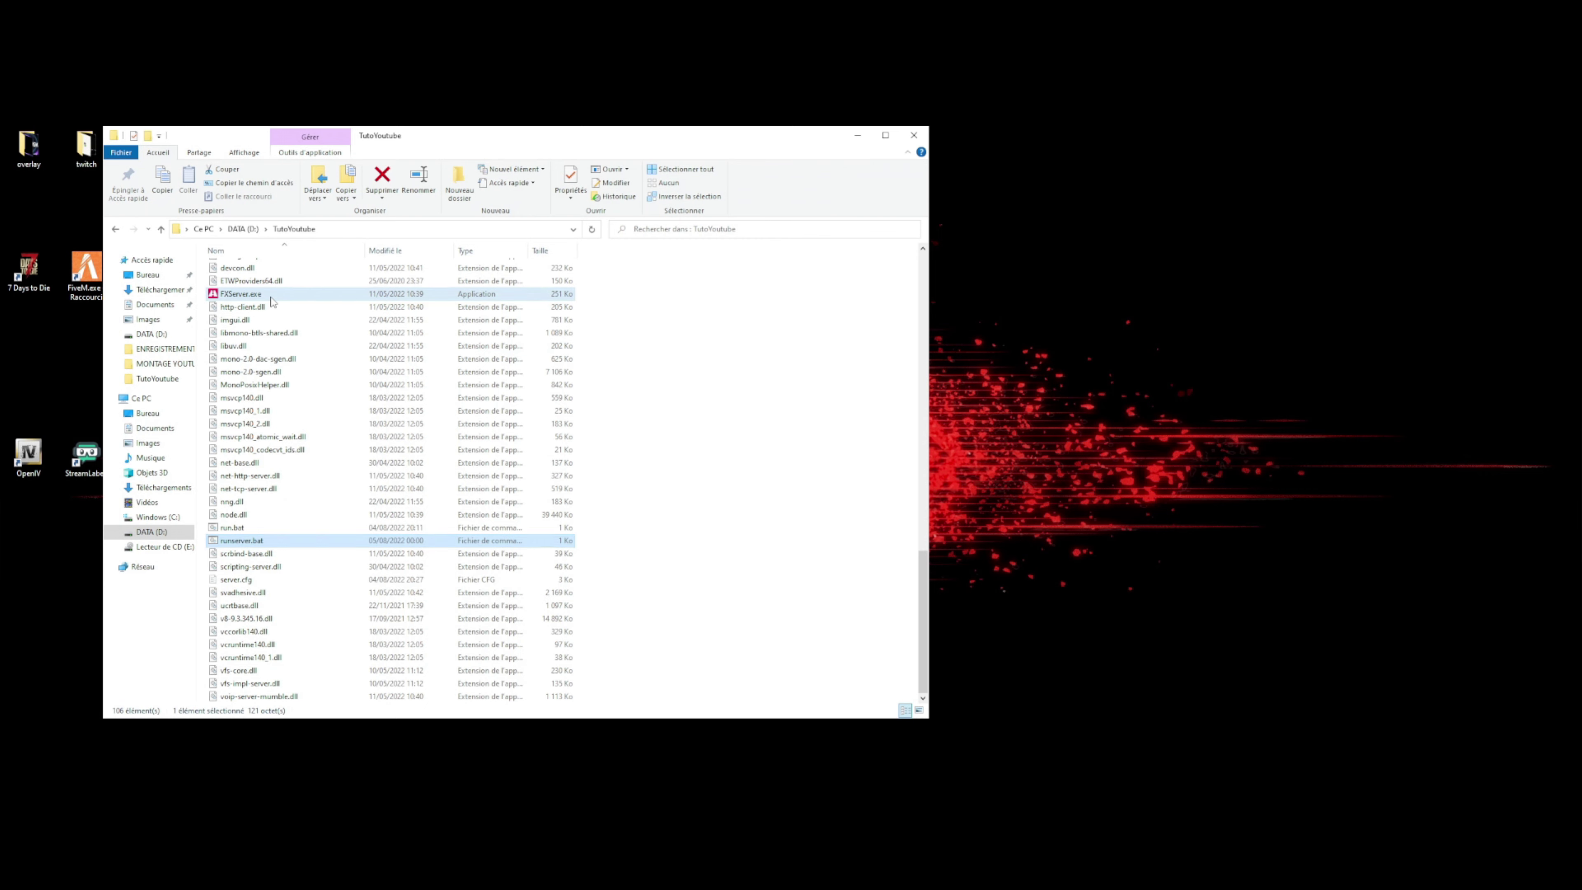
Run runserver.bat from the TutoYoutube folder and review the server console's startup log
click(242, 369)
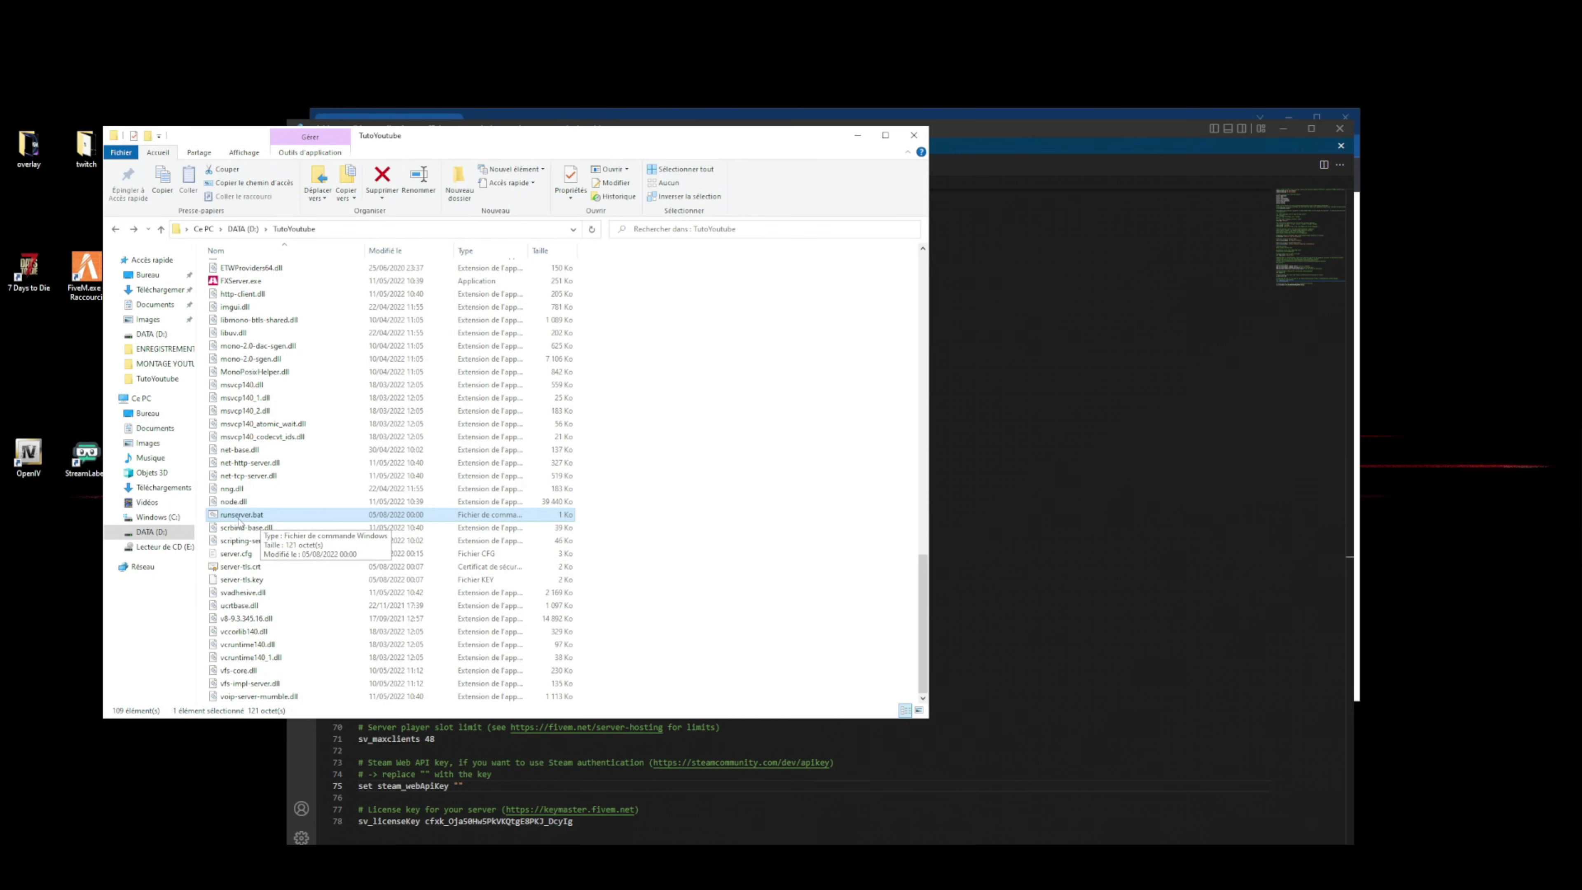
double_click(240, 514)
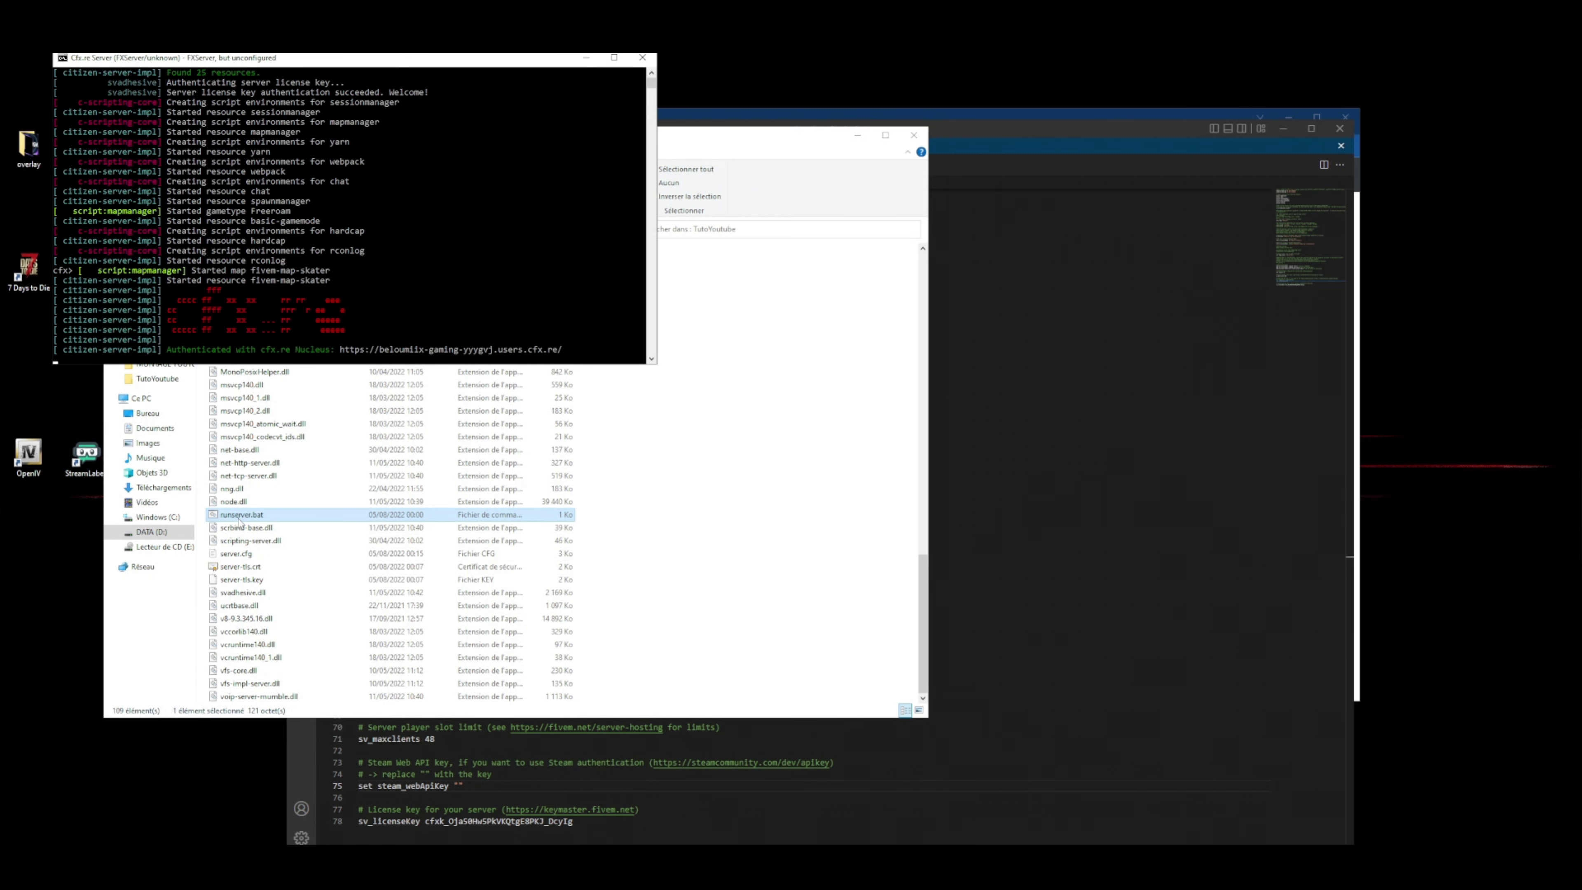
scroll(232, 104, up, 1)
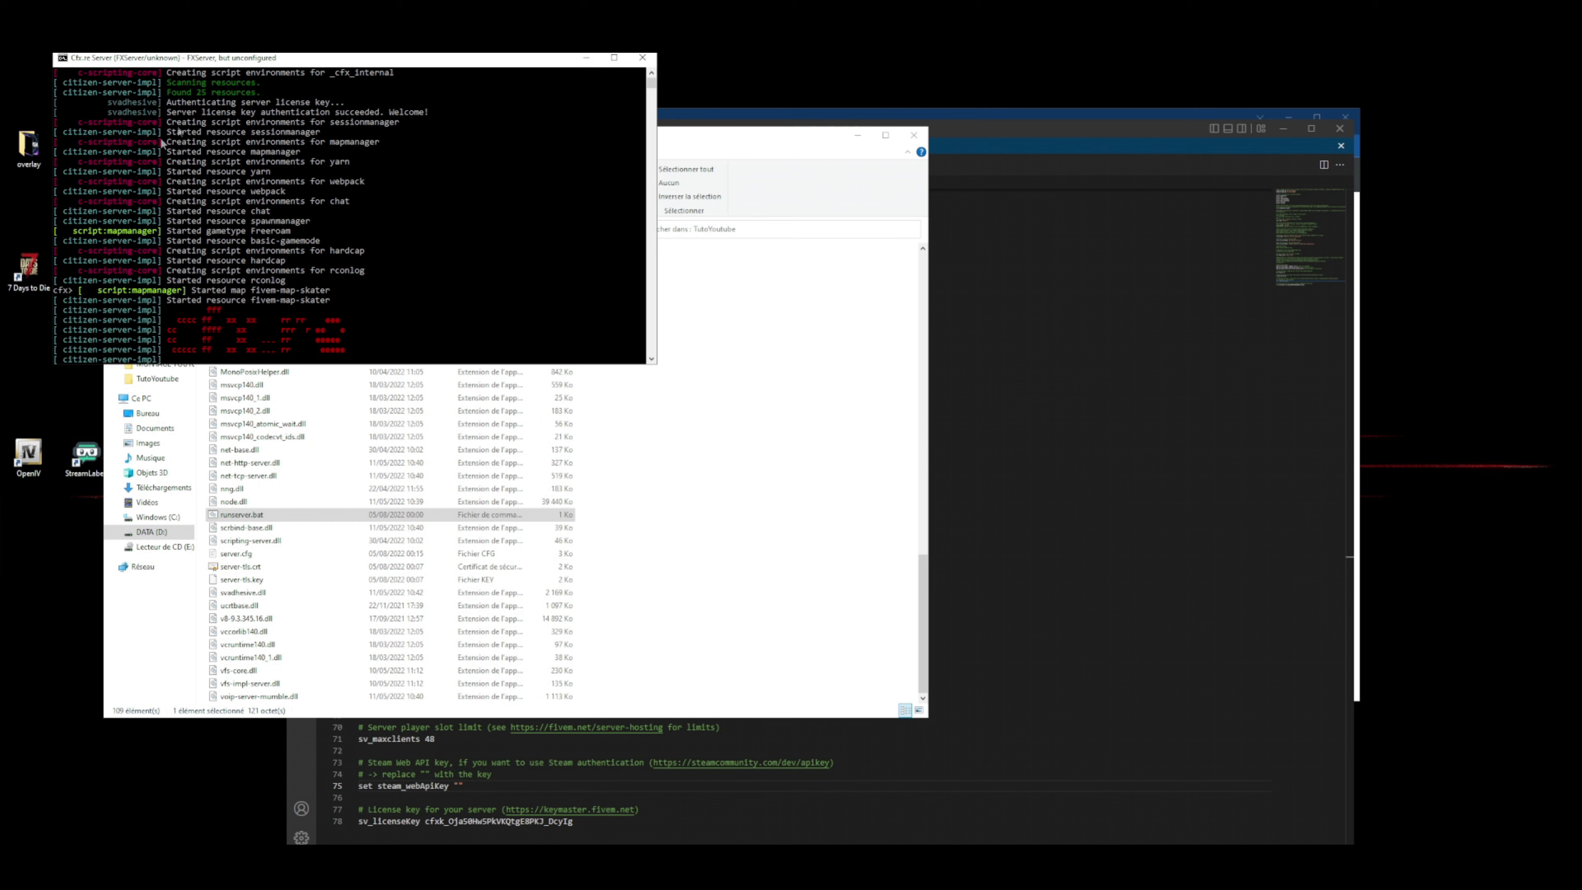
scroll(276, 206, down, 3)
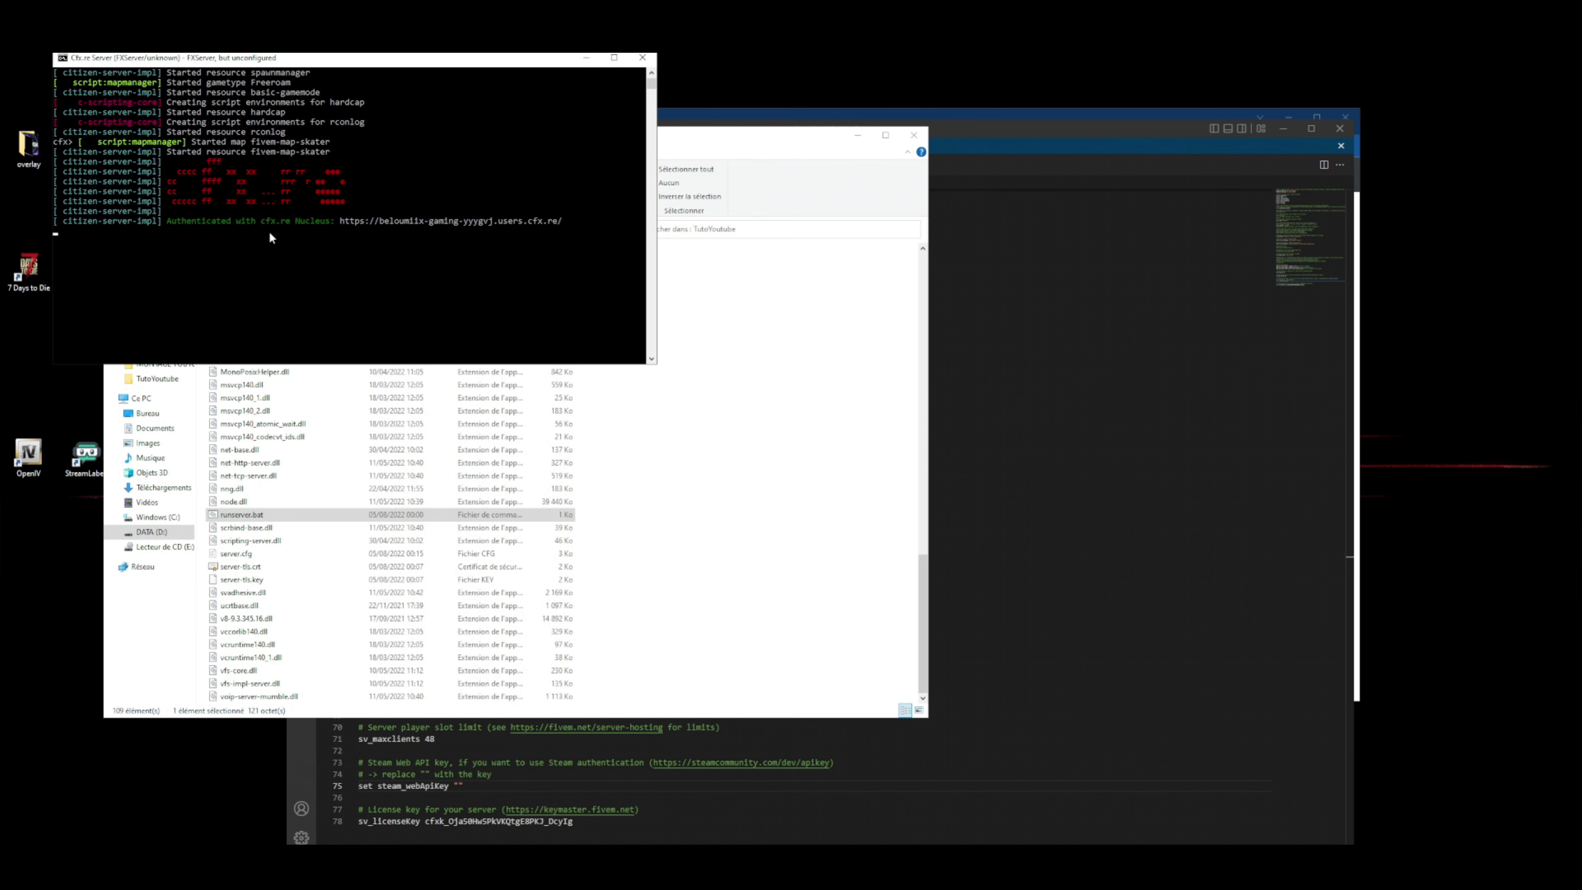
scroll(268, 231, up, 2)
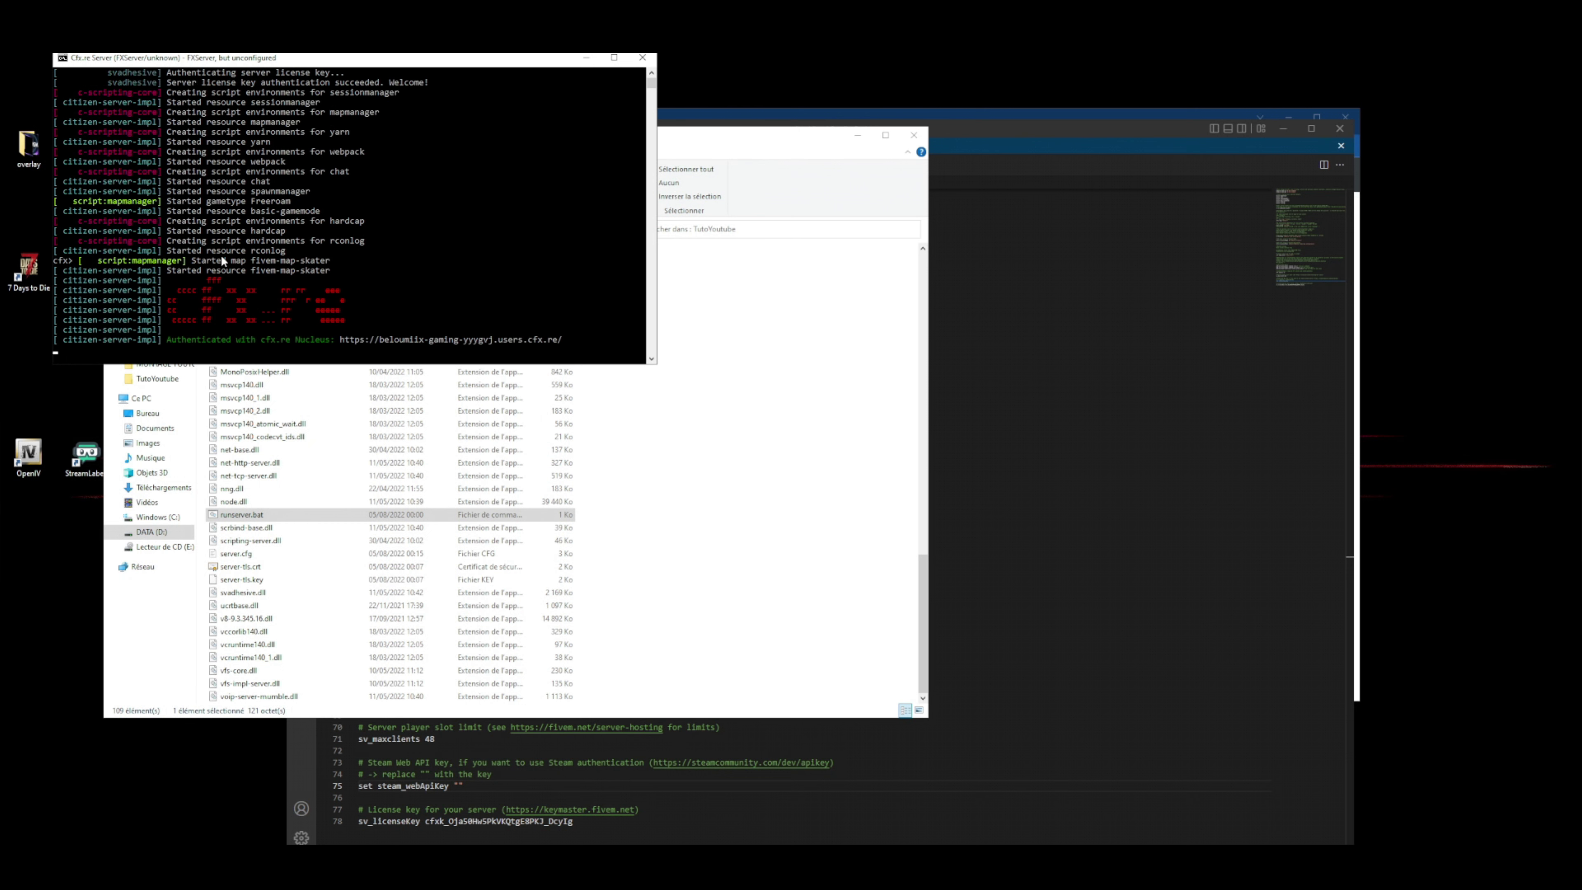
Close the running server console and return to the default resource list in server.cfg, adding an empty line below ensure rconlog
scroll(241, 198, down, 1)
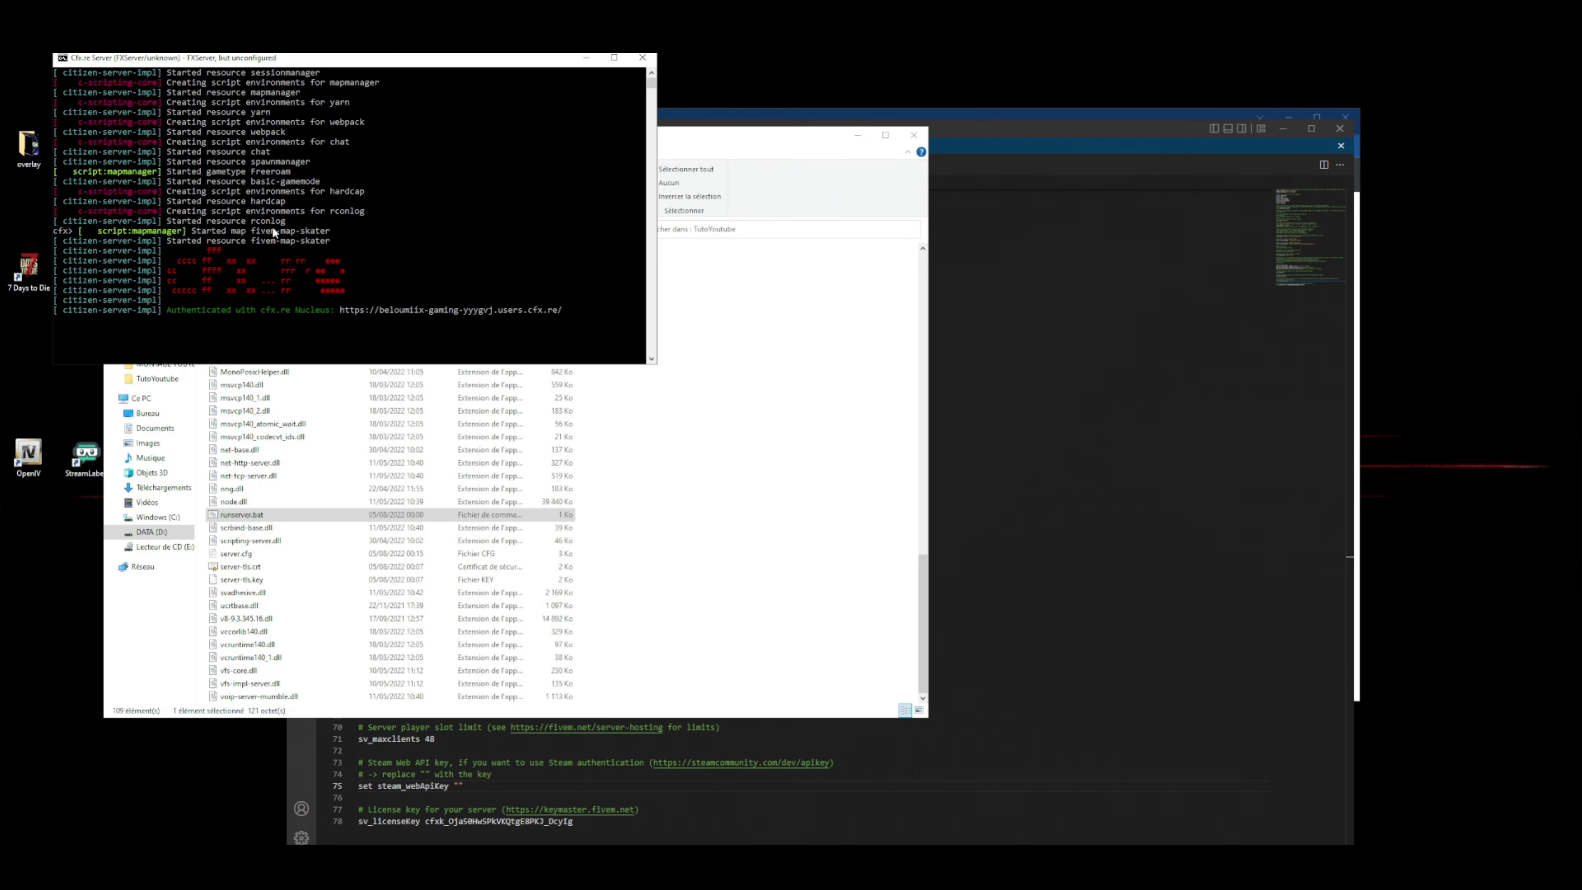
click(644, 58)
click(547, 364)
scroll(548, 365, up, 4)
scroll(632, 424, up, 4)
click(436, 326)
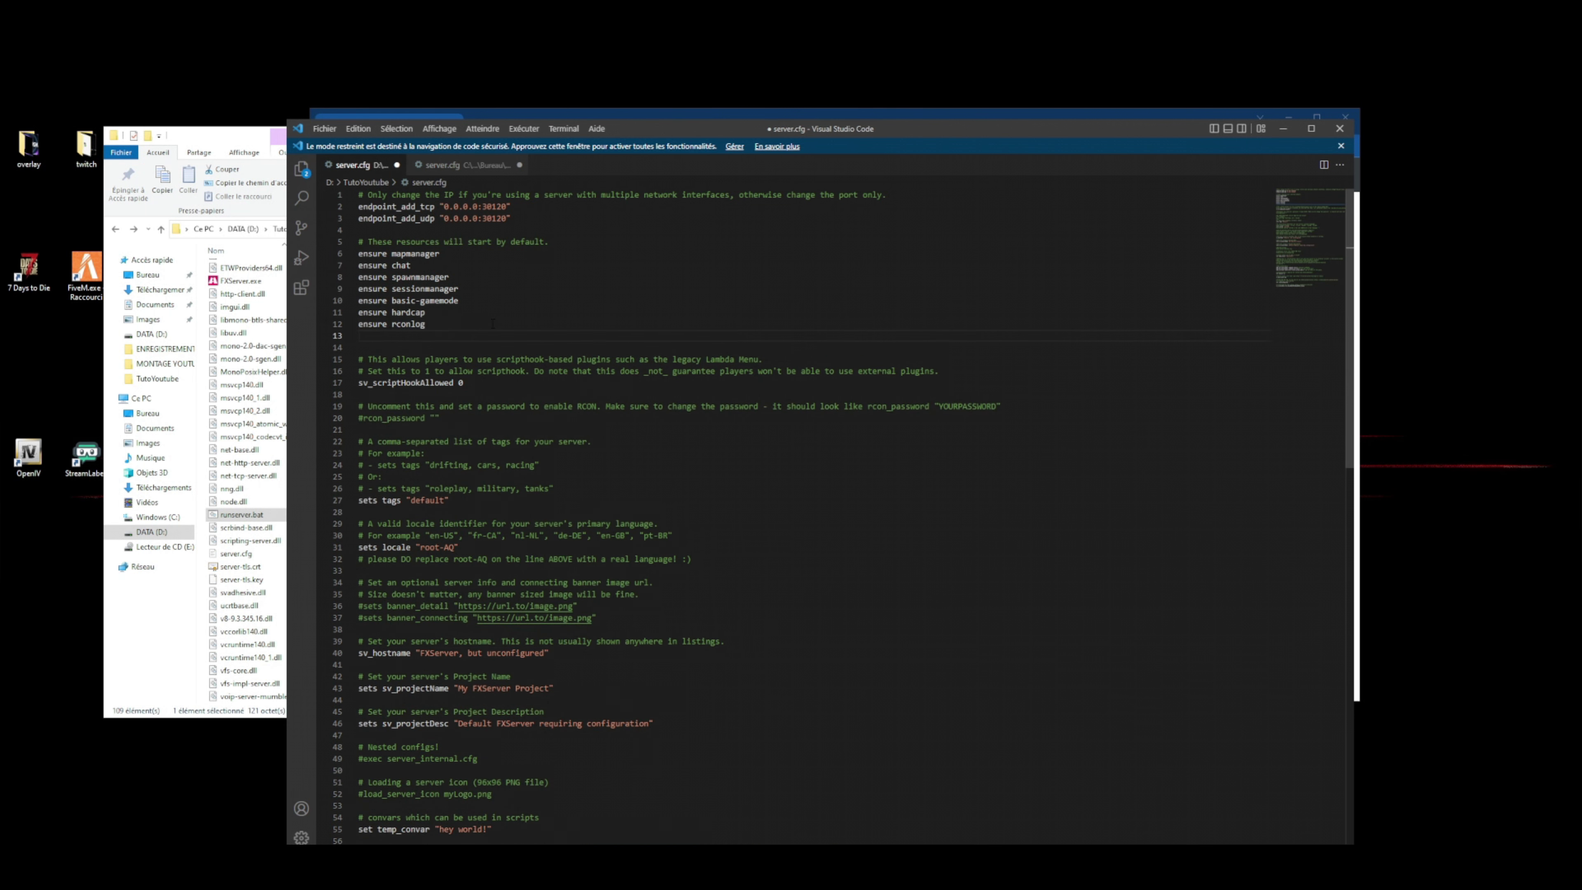
text(ensure yarn)
key(Return)
text(start)
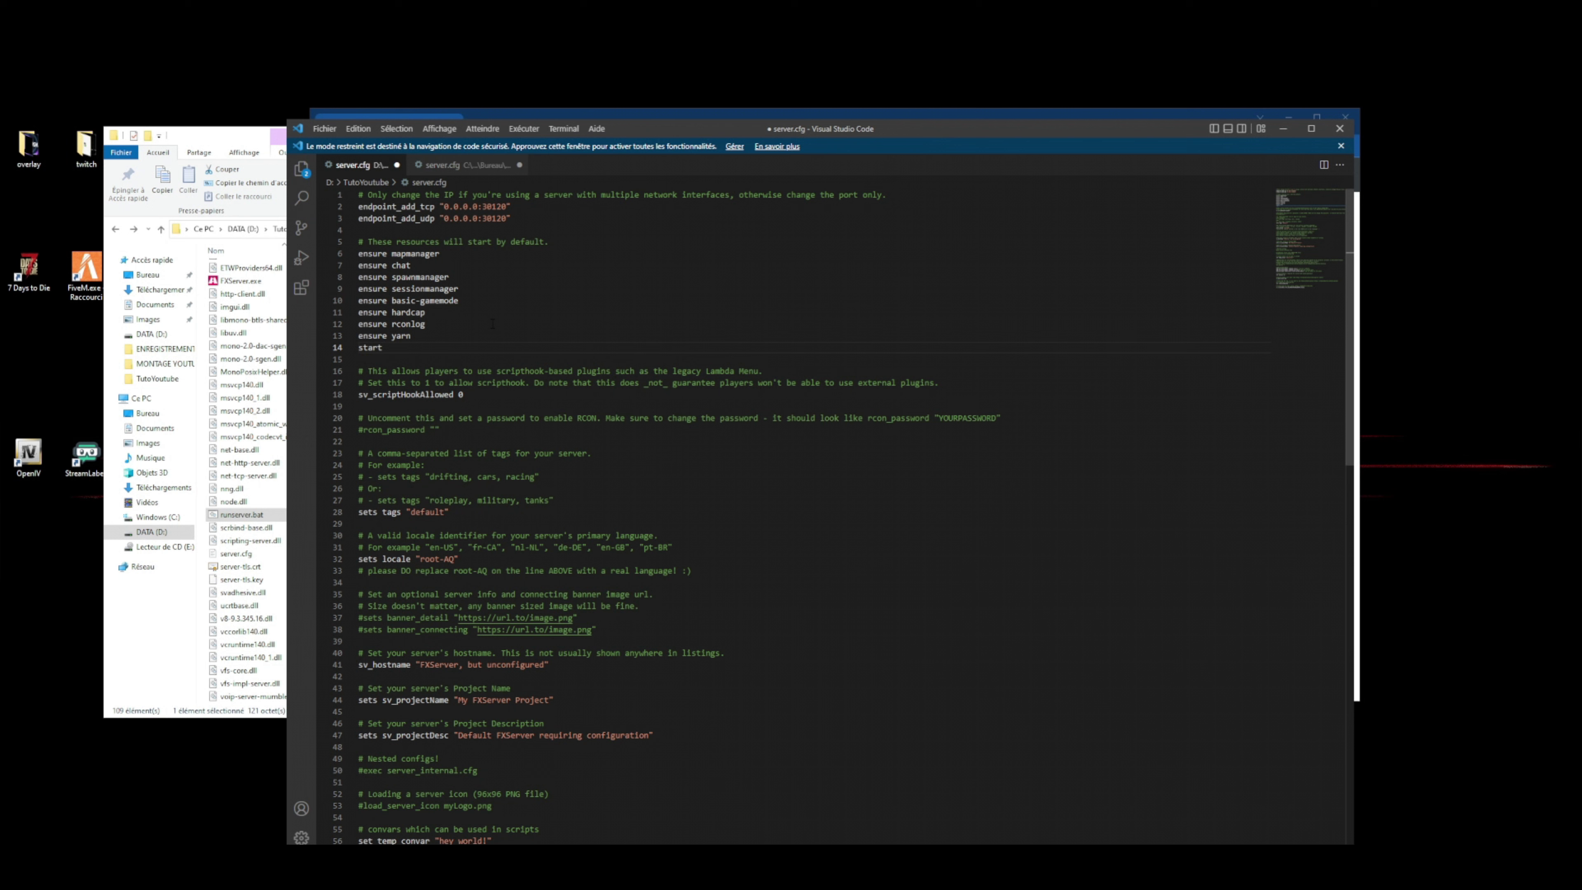
key(BackSpace)
key(BackSpace)
key(BackSpace)
key(BackSpace)
key(BackSpace)
drag(419, 340, 359, 337)
key(BackSpace)
Save server.cfg and close Visual Studio Code
key(ctrl+s)
click(1337, 130)
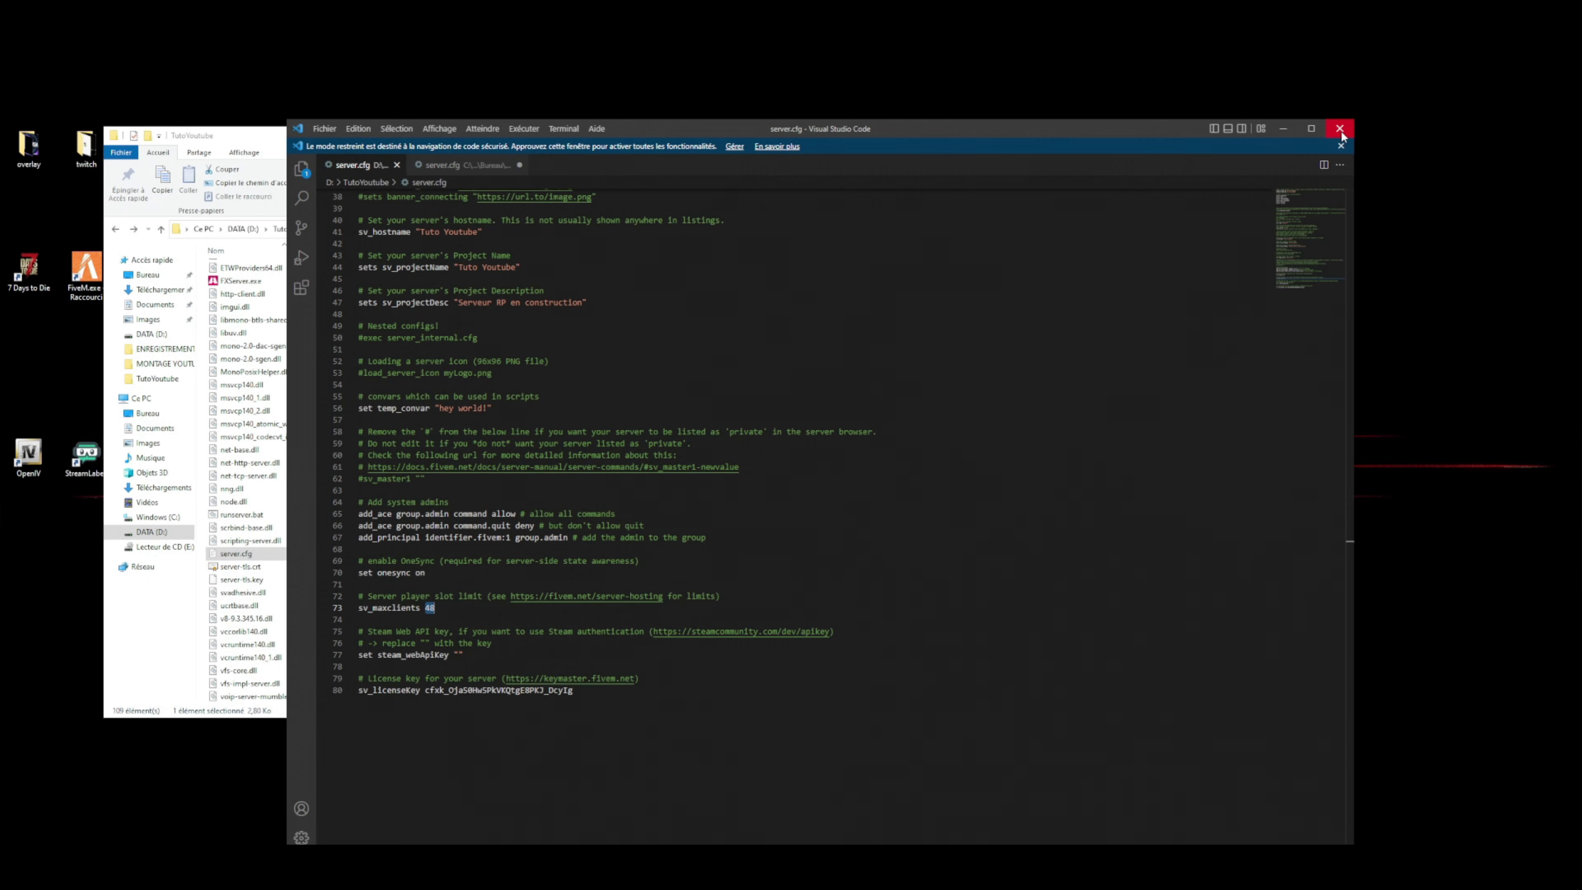
click(1339, 129)
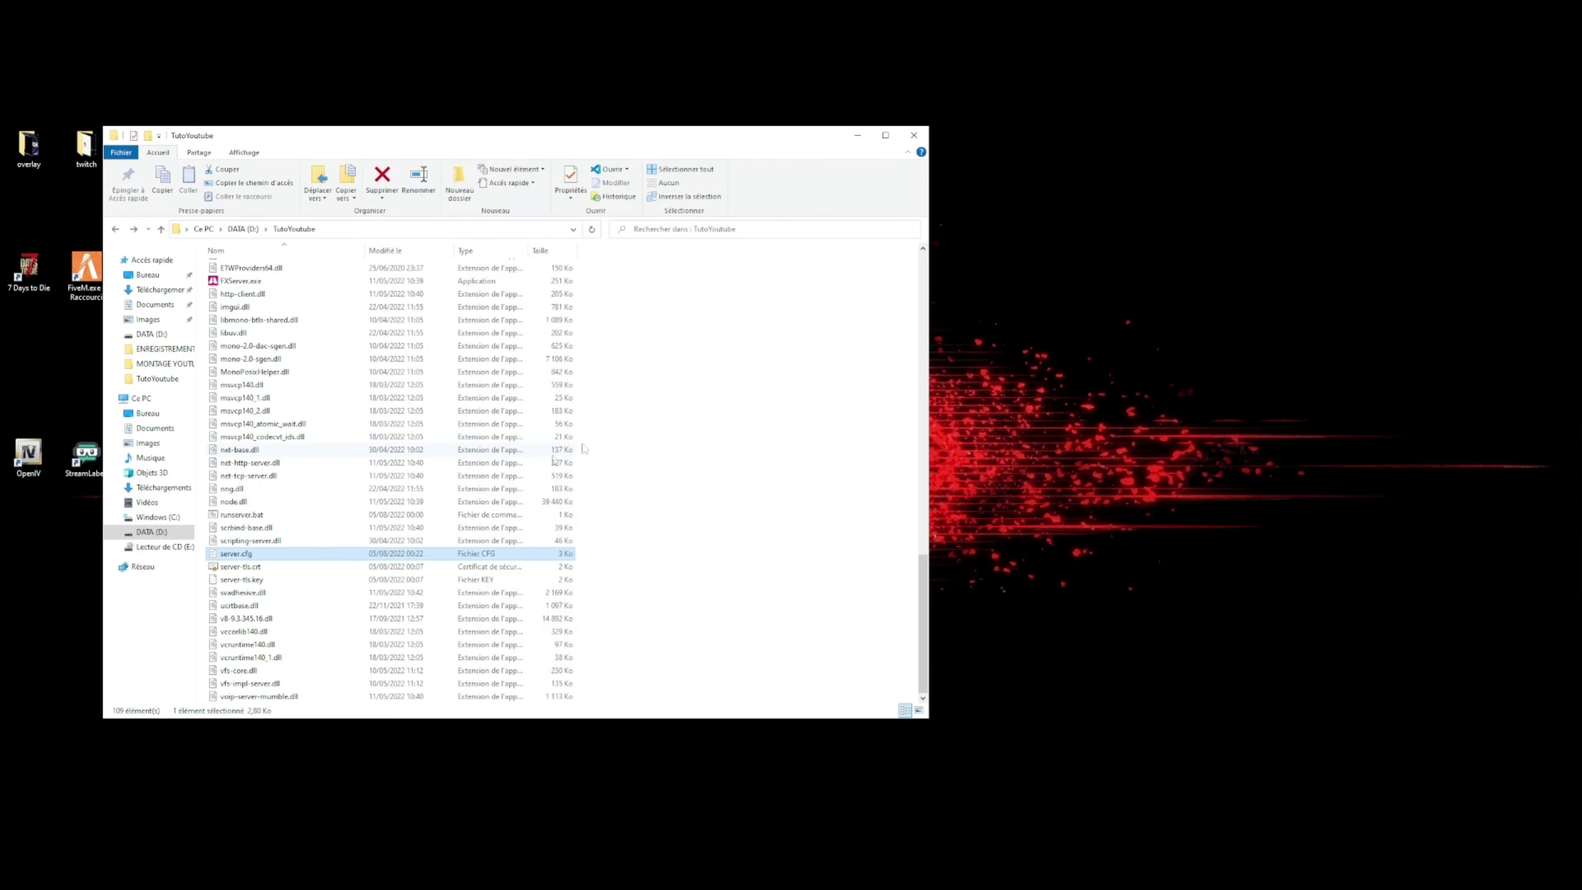
Run runserver.bat from the TutoYoutube folder again and check the started resources in the console log
click(237, 514)
double_click(238, 515)
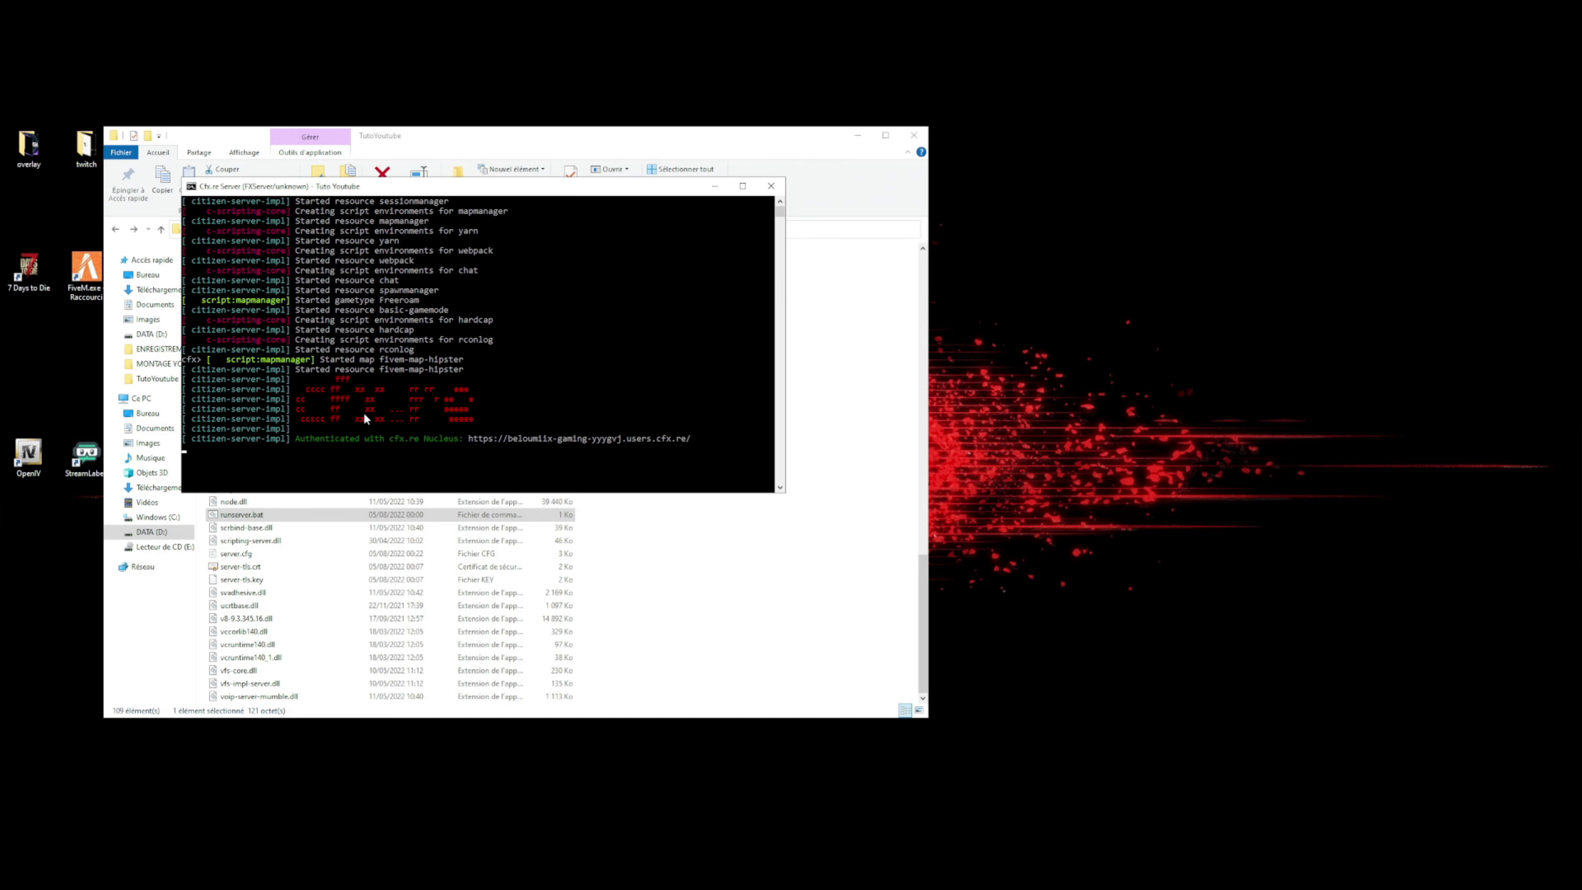
scroll(358, 418, up, 2)
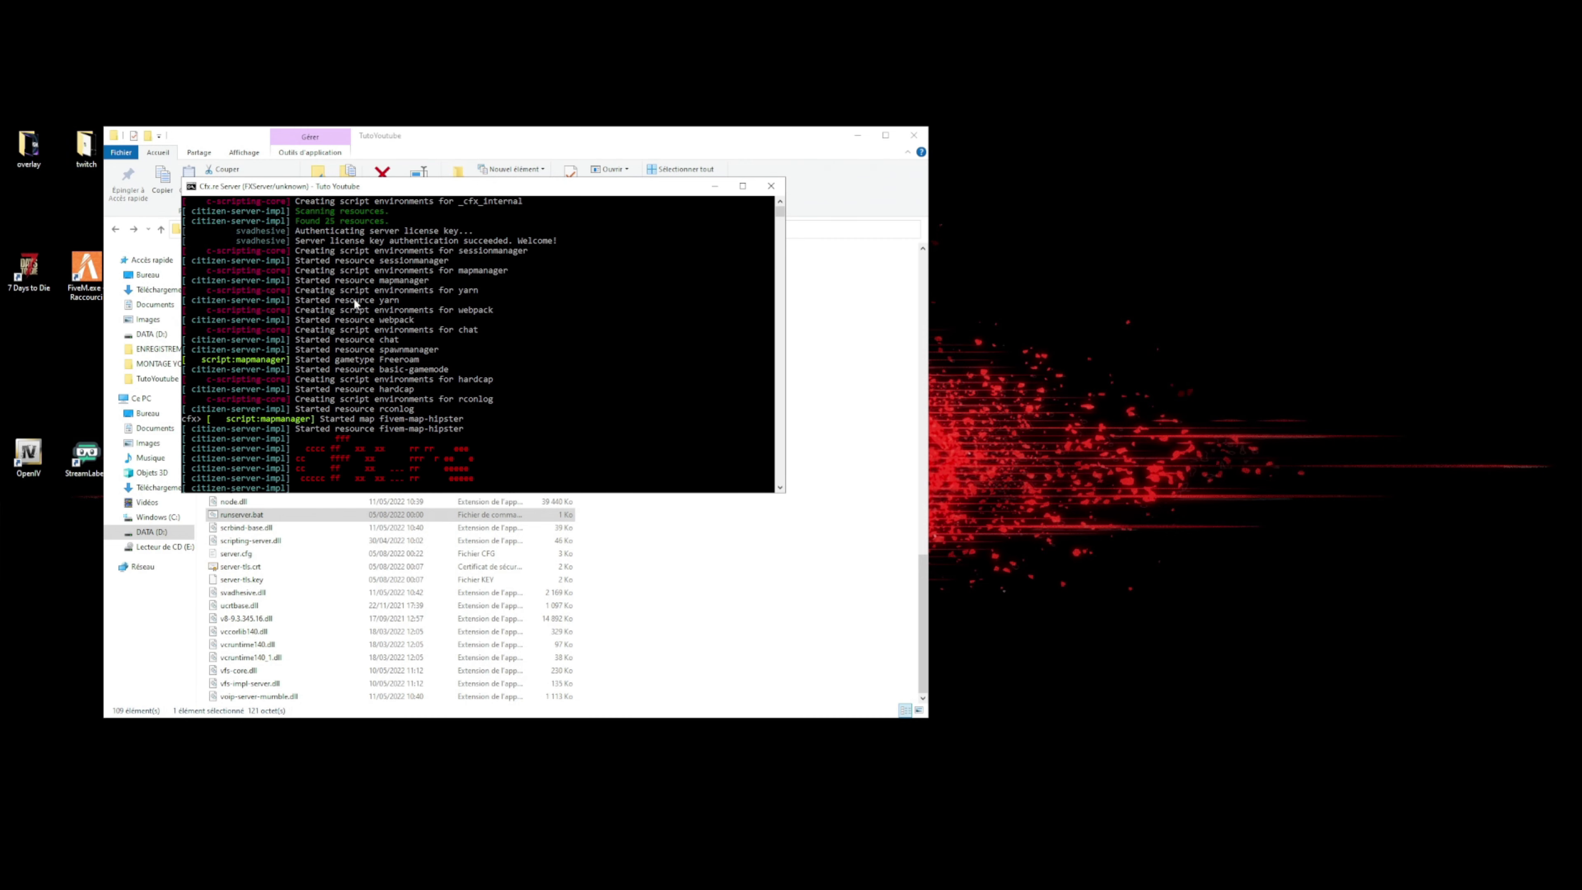
scroll(356, 323, up, 4)
scroll(354, 345, down, 3)
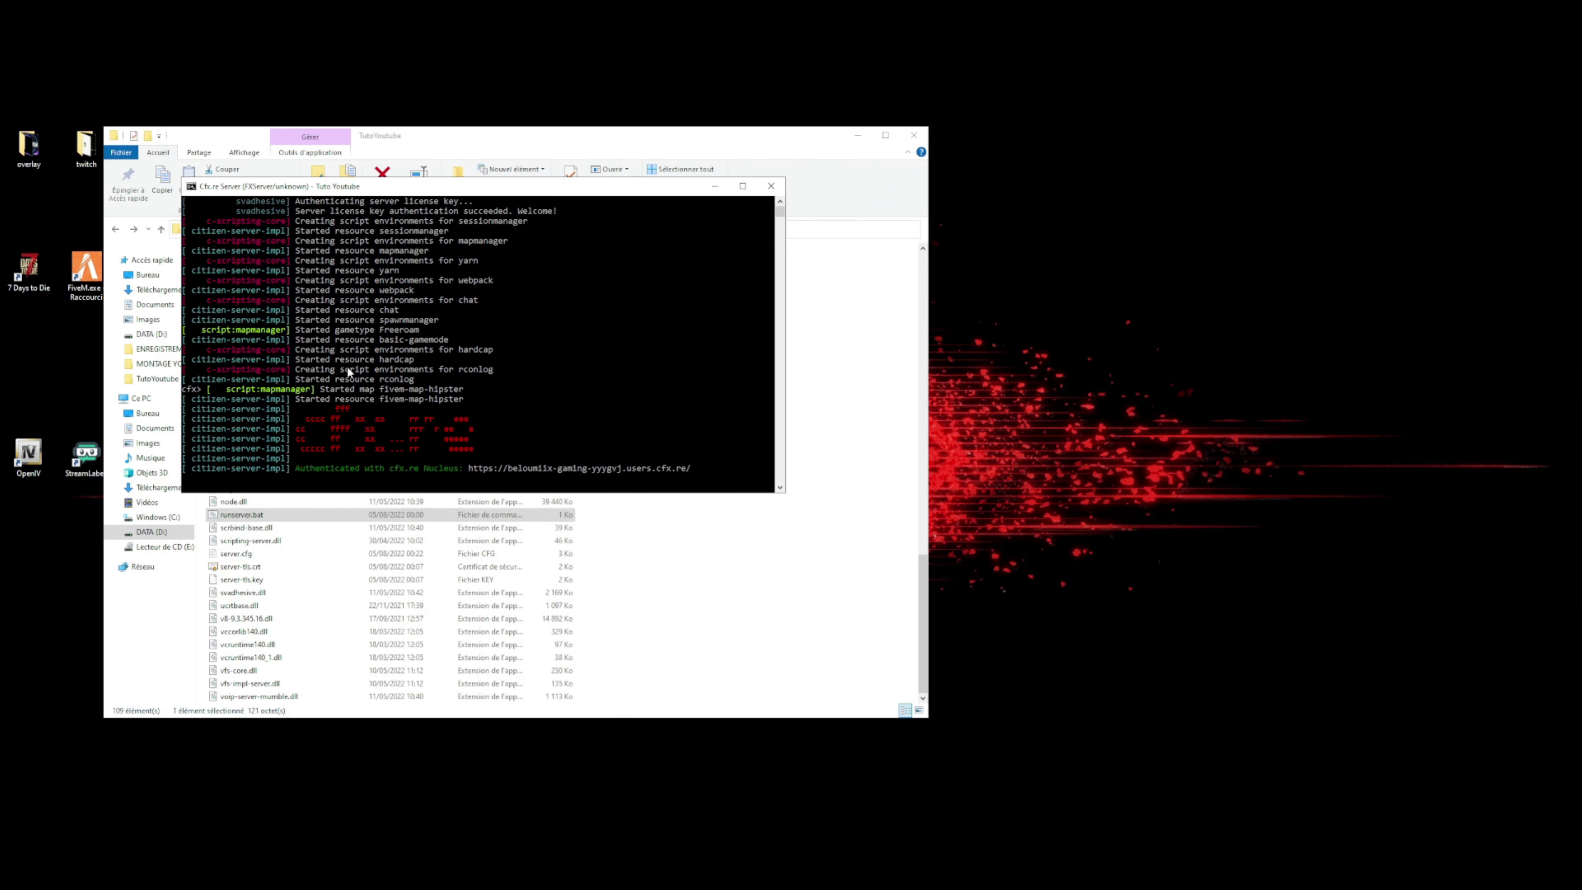
Minimize the TutoYoutube folder window, launch FiveM from the desktop and connect to the local server
click(858, 142)
click(858, 142)
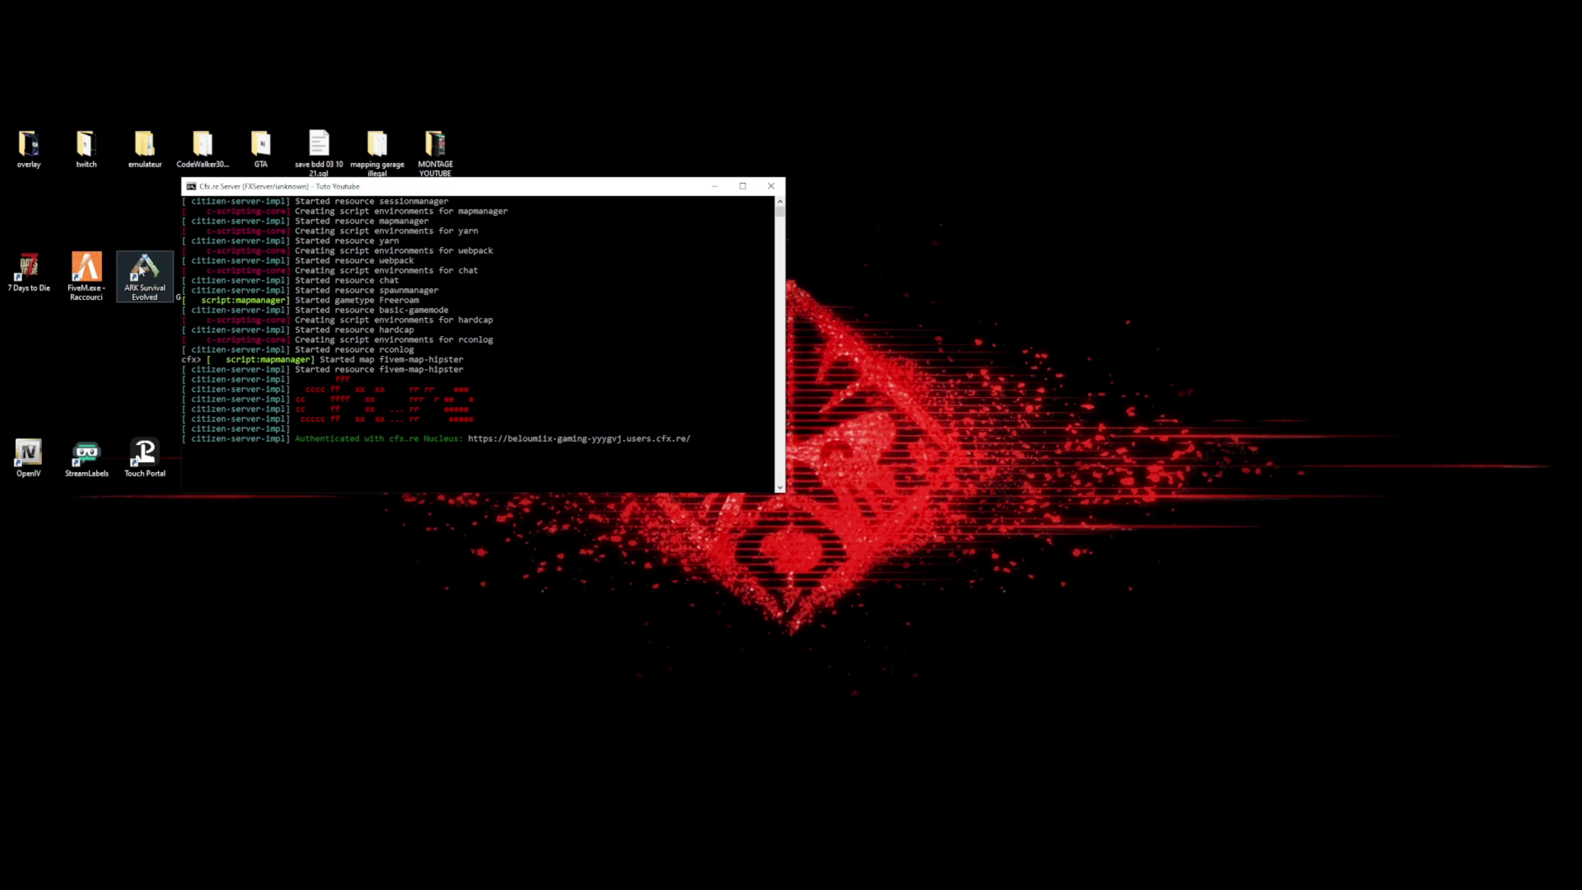
double_click(76, 279)
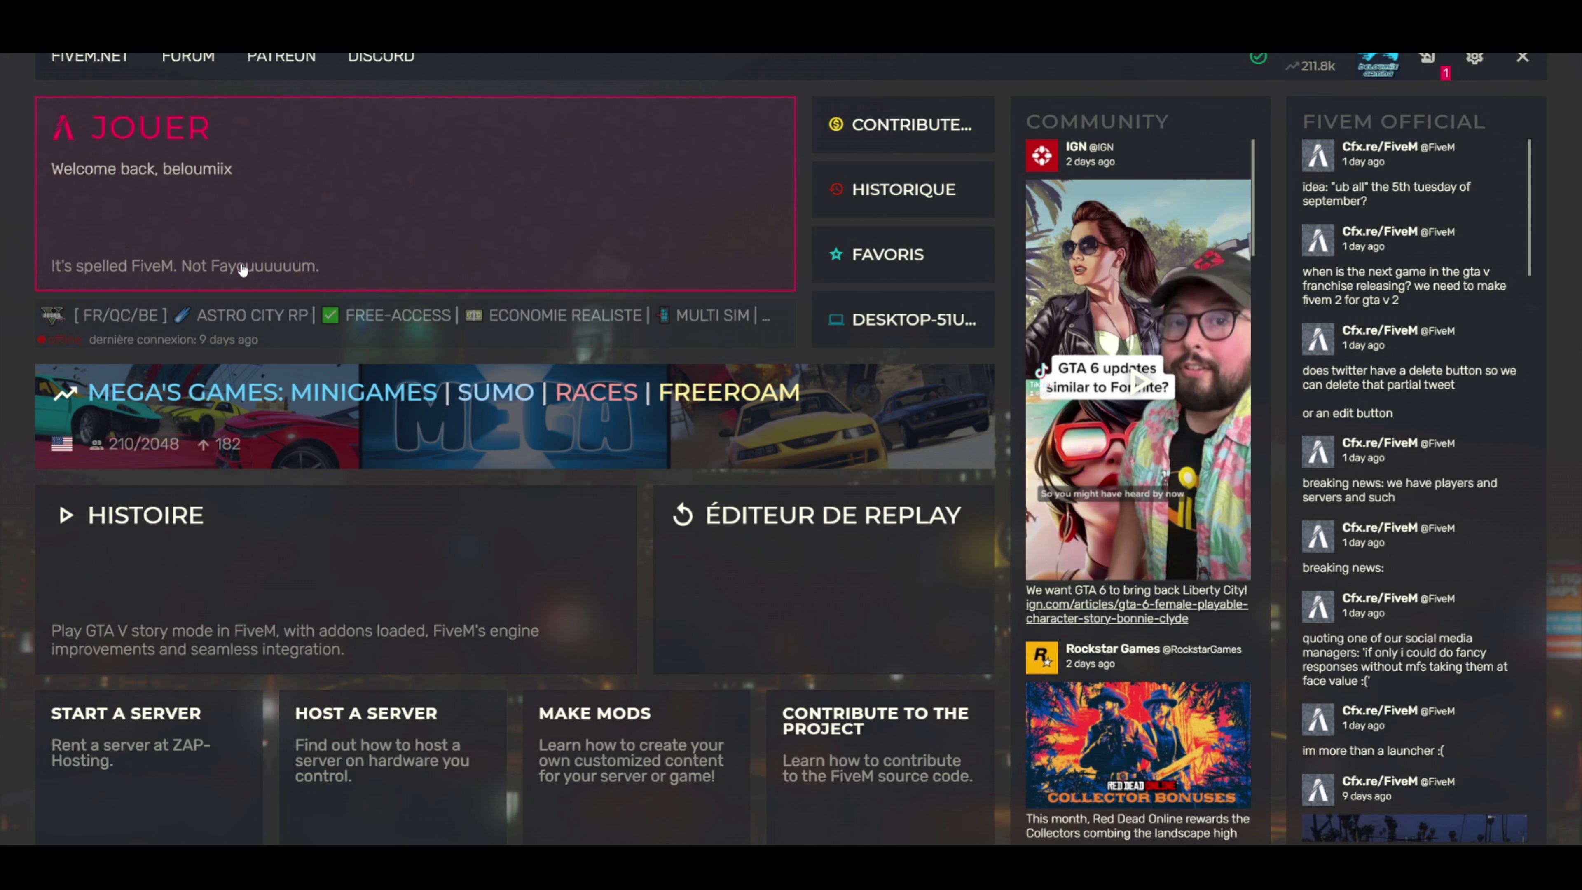
click(884, 323)
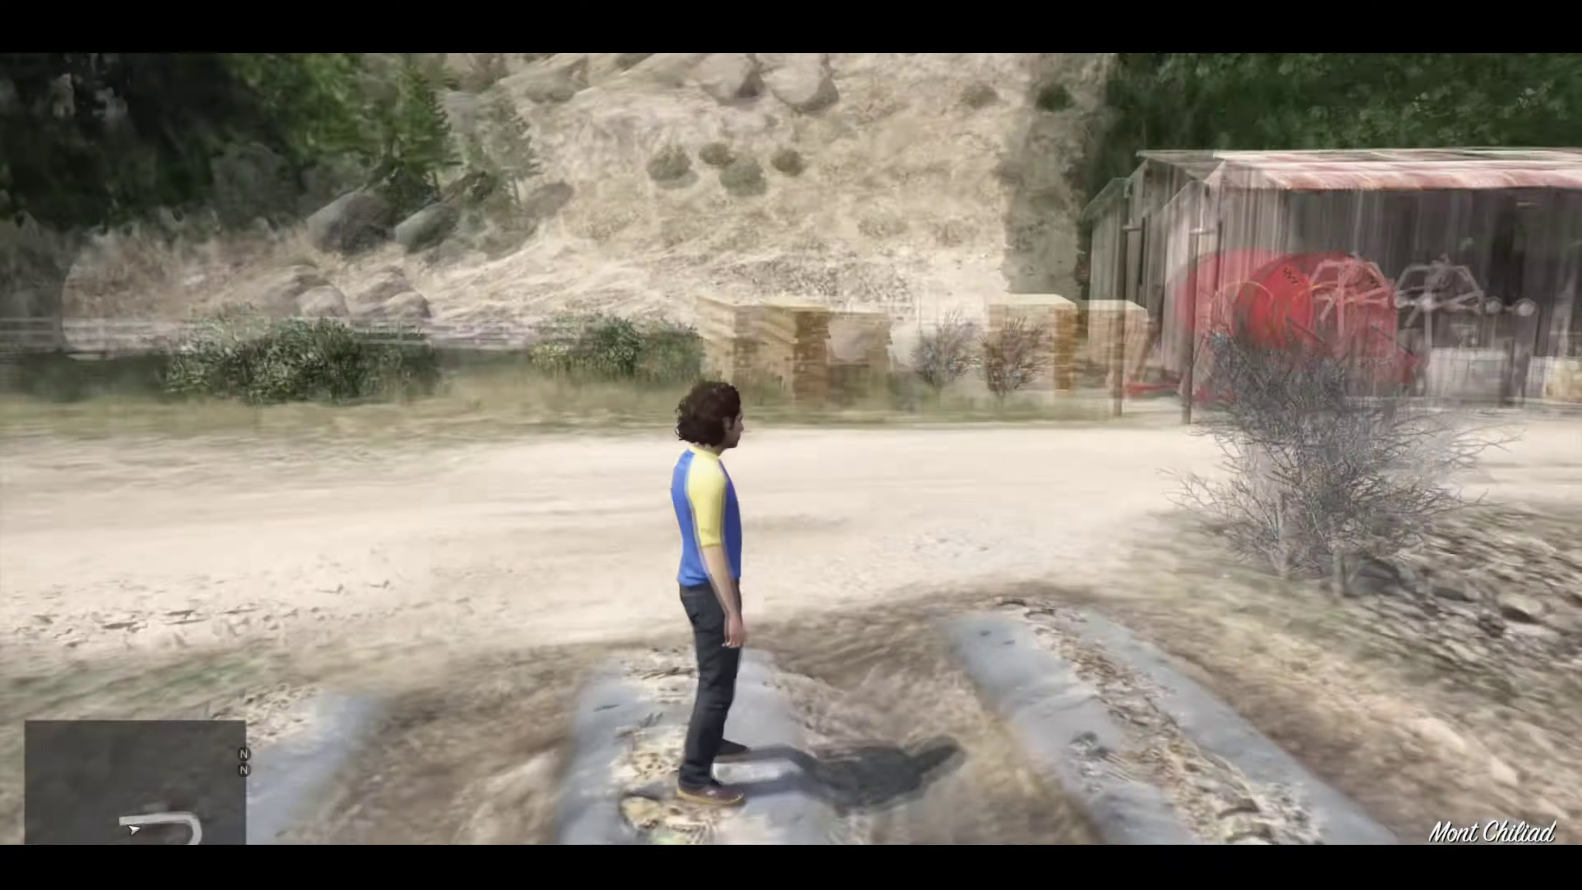
Walk the character around the spawn area to try out the server in game
key(w)
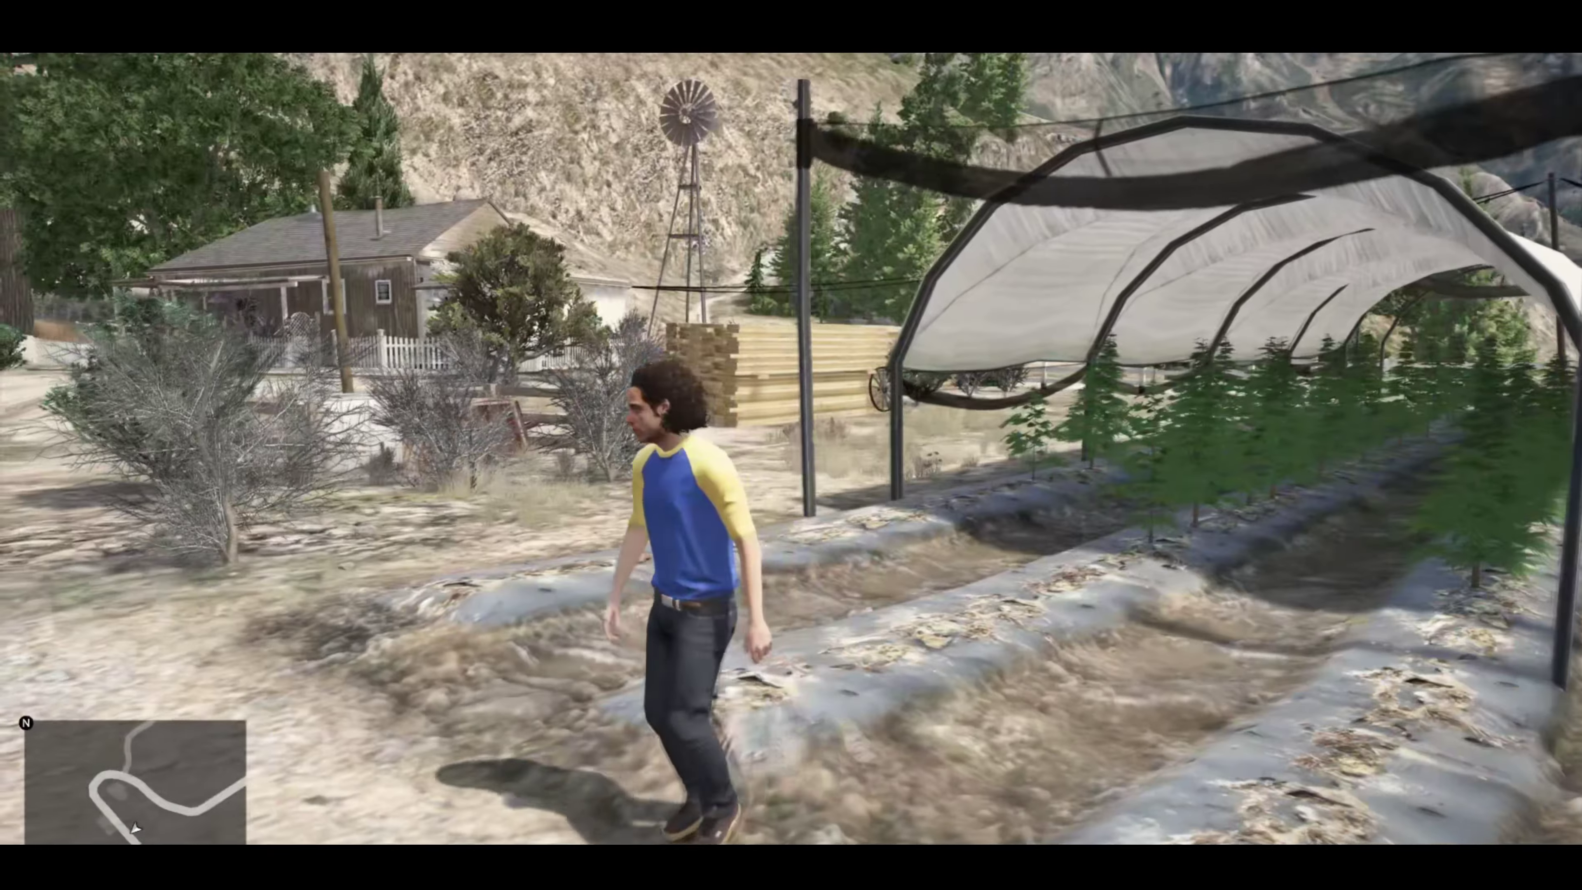
key(s)
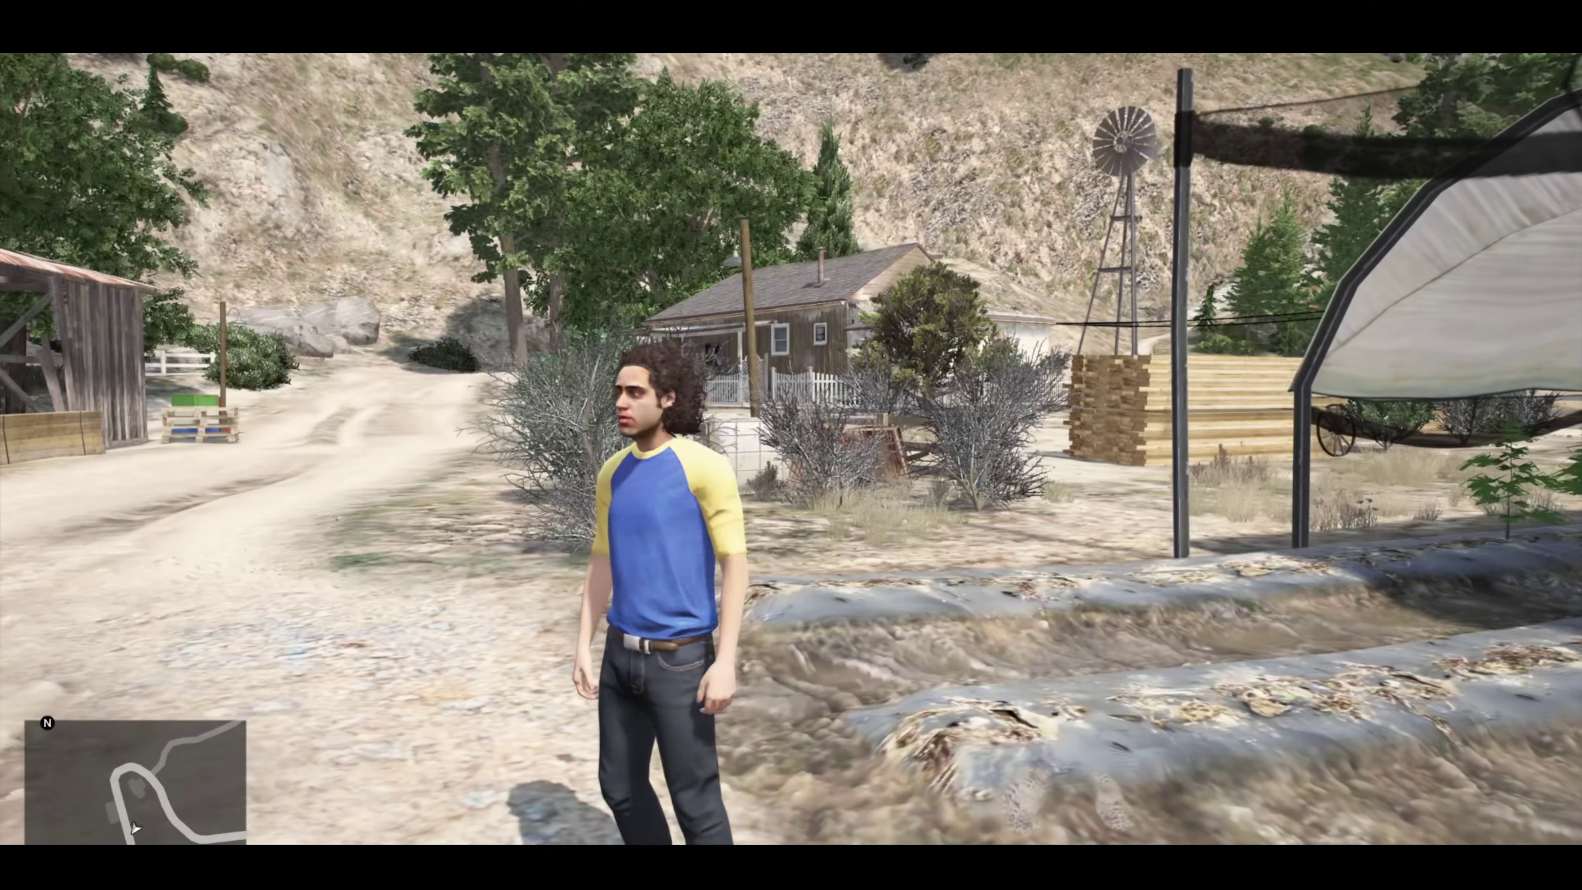
key(a)
Open the in-game map, zoom out and examine it from Mont Chiliad down to Centre de Vinewood
key(Escape)
click(784, 328)
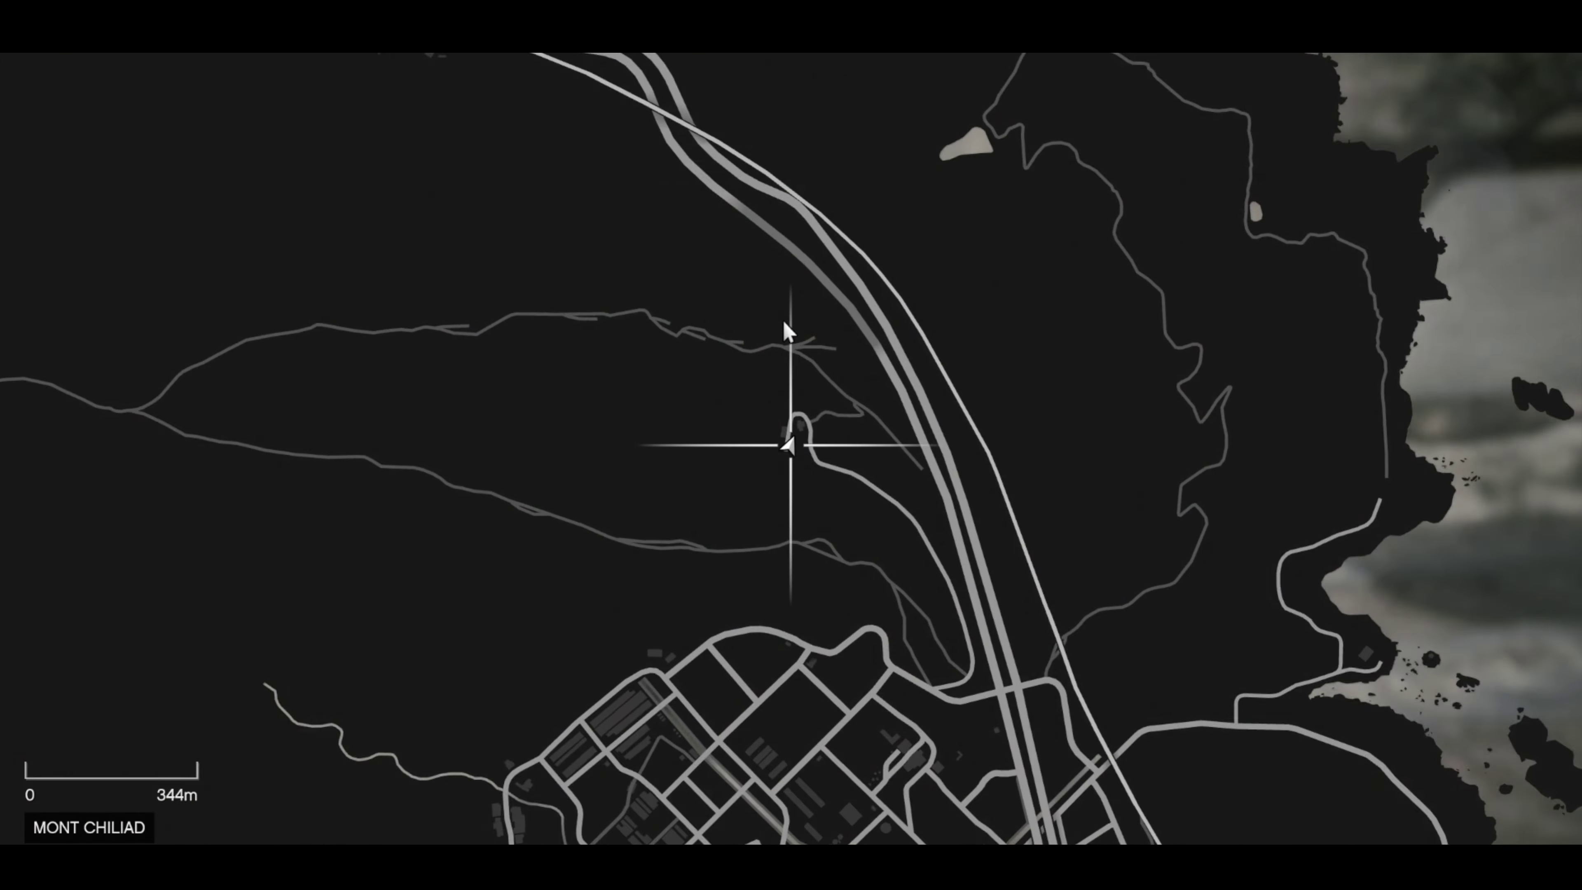
scroll(749, 424, down, 5)
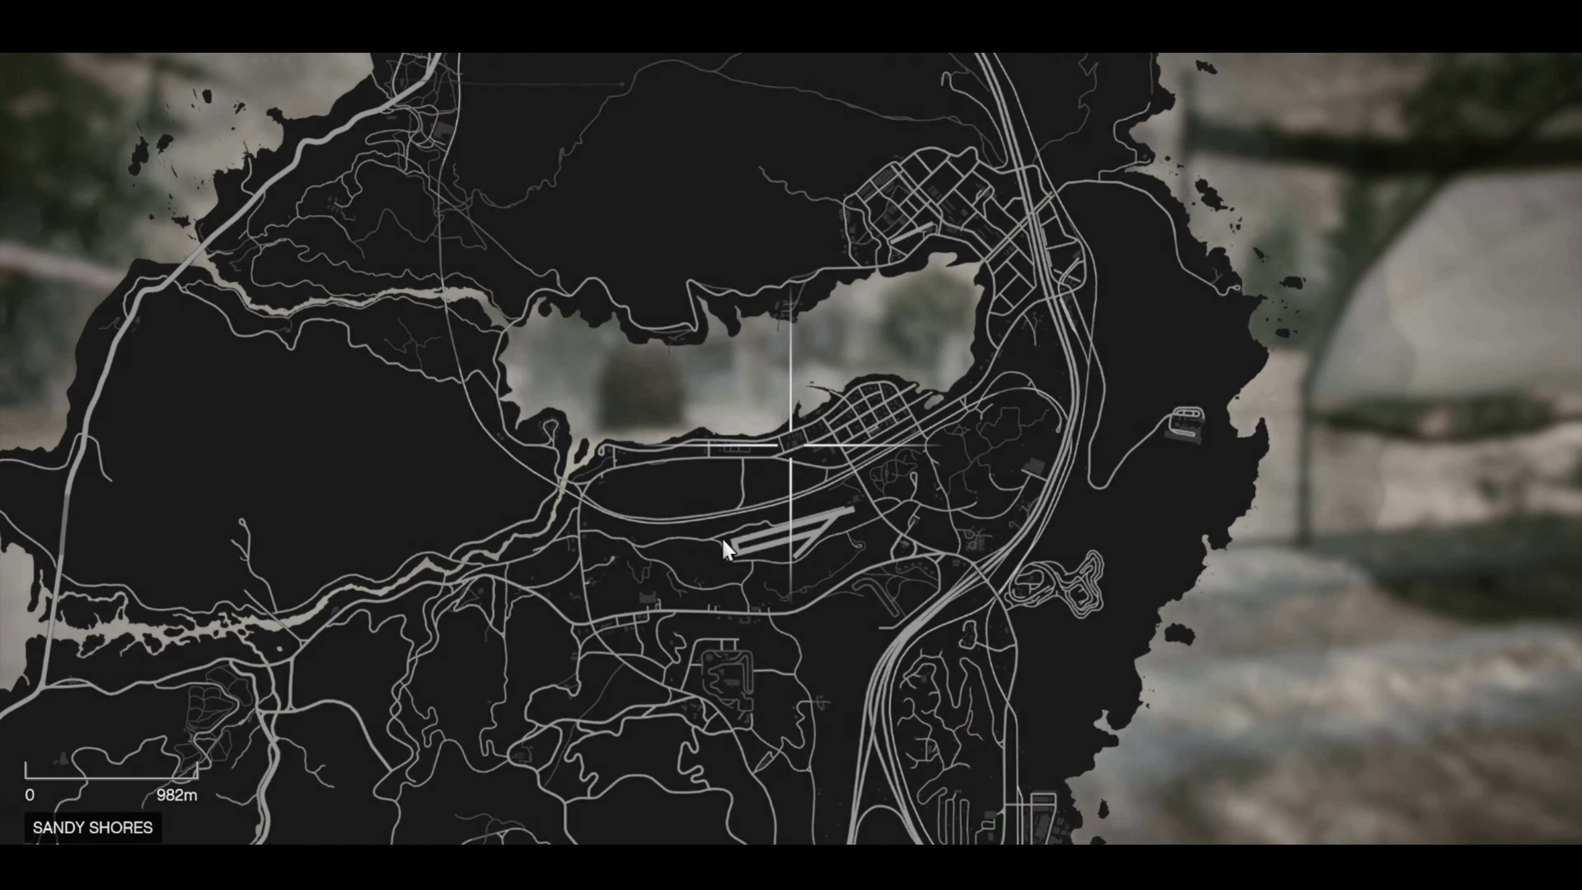
drag(722, 536, 719, 707)
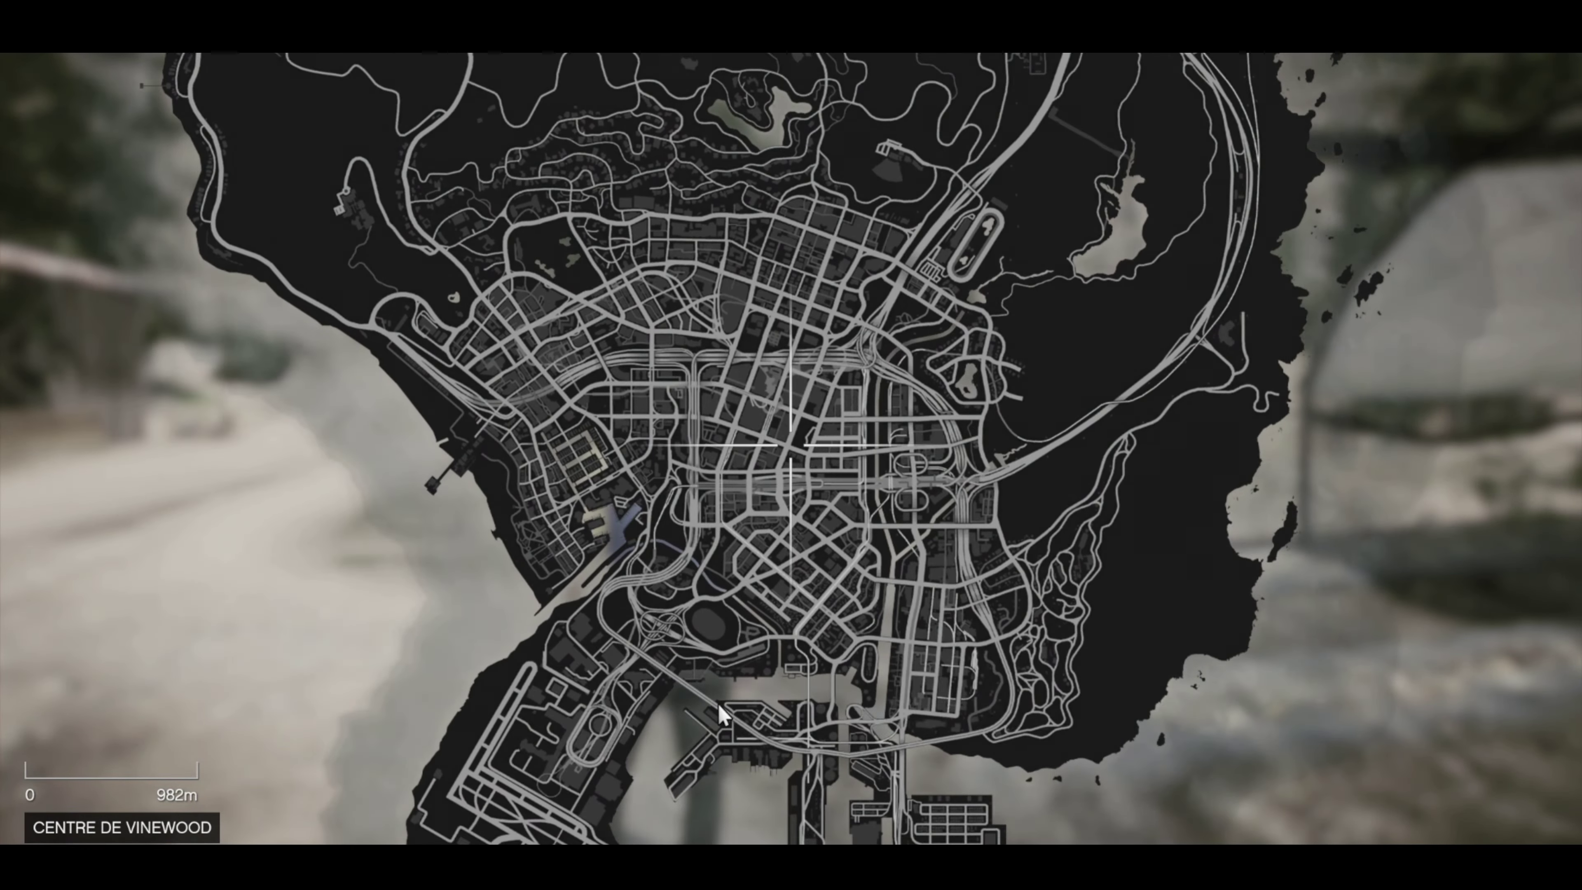